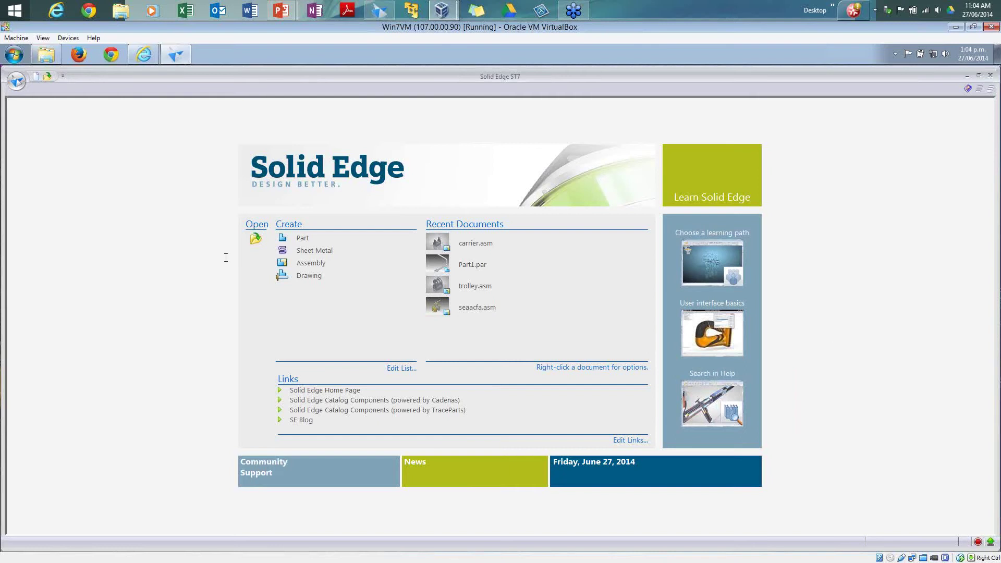
Open the carrier.asm assembly from the Training folder, checking the available file types, and maximize its document window
click(256, 240)
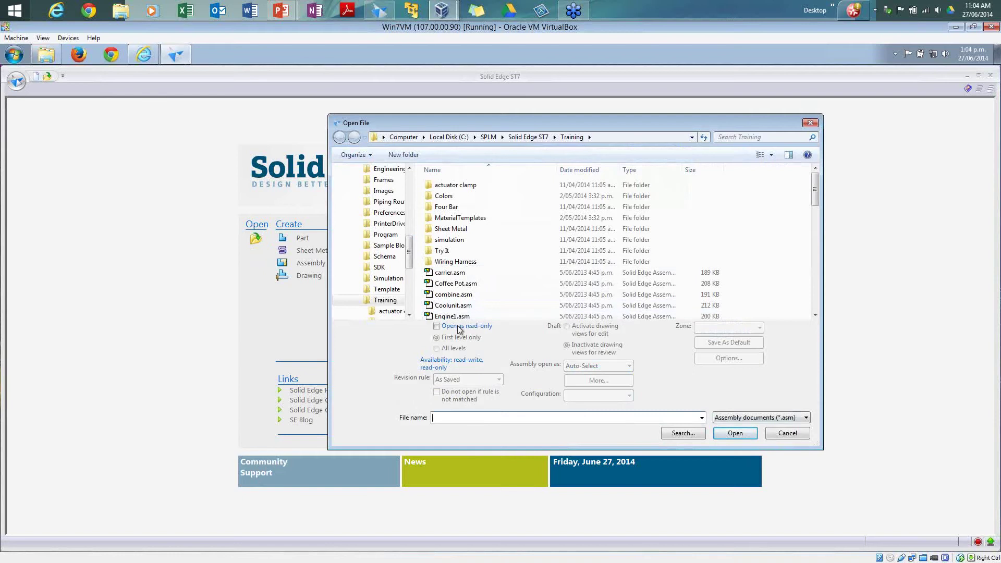
click(460, 274)
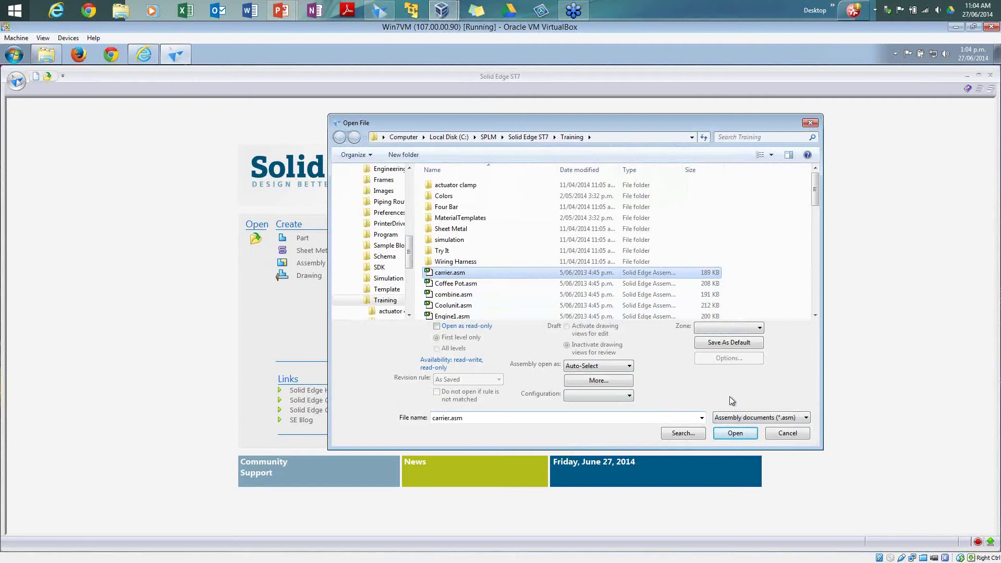
click(772, 417)
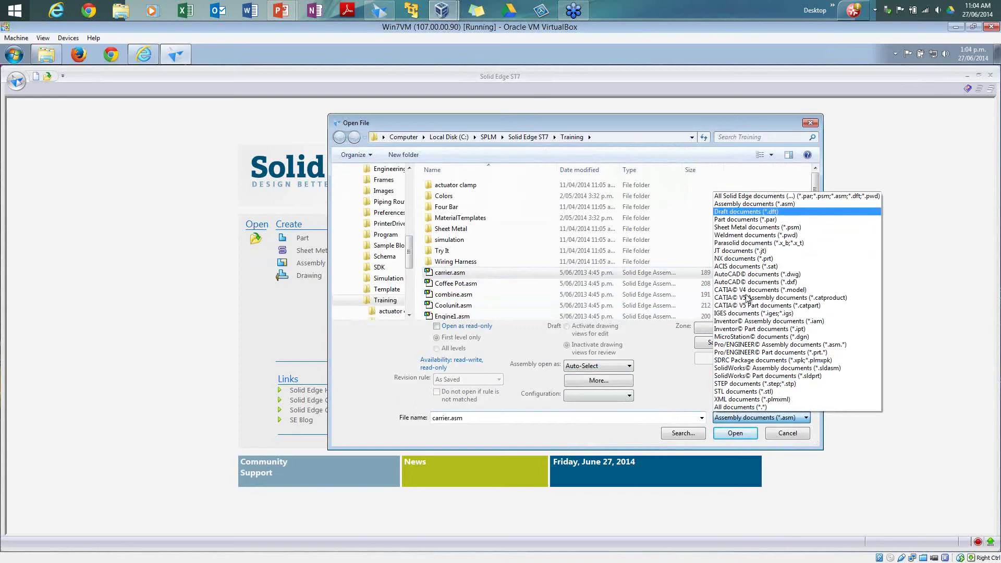
click(672, 384)
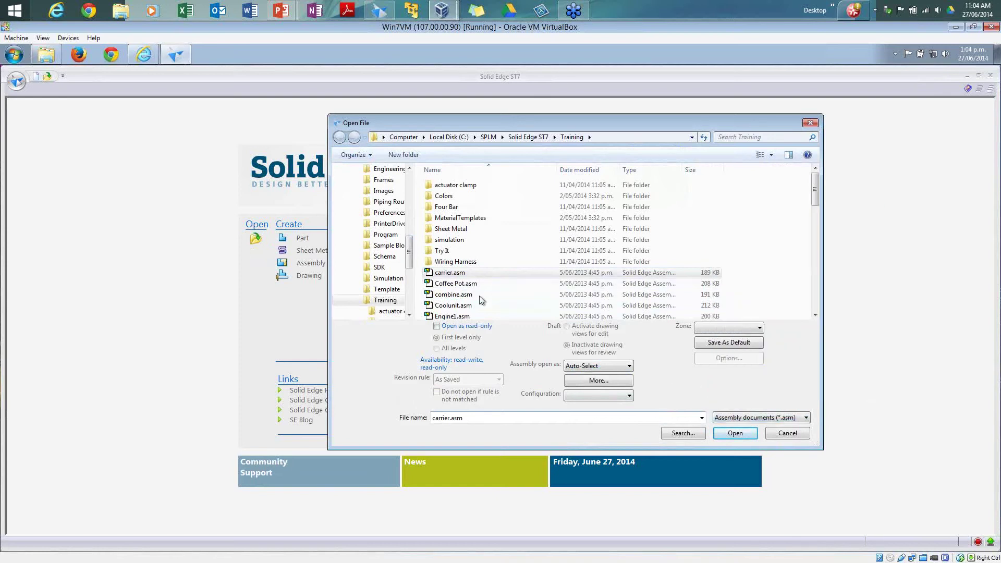
click(736, 434)
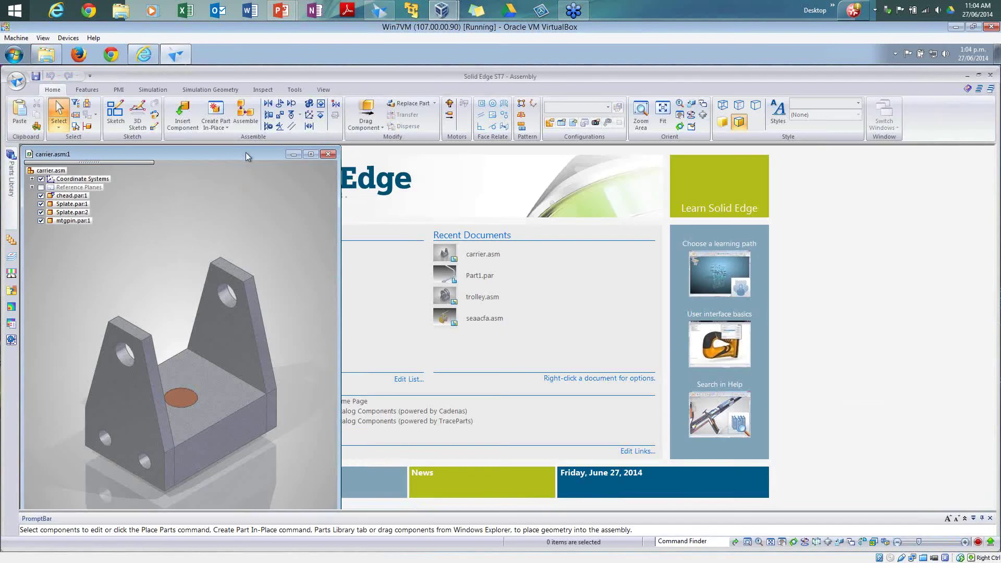
double_click(246, 153)
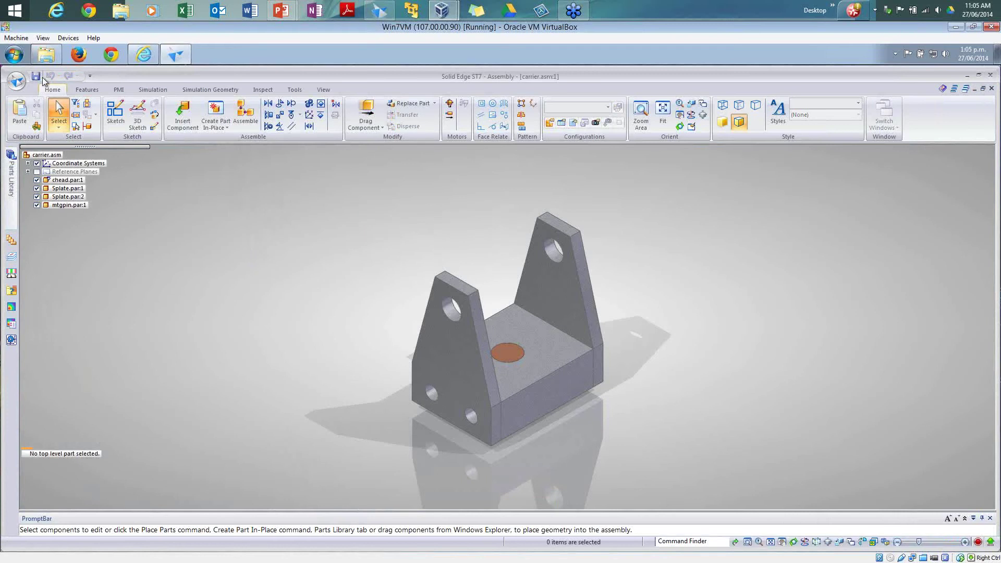
Examine the Save As dialog and its folder view options for the assembly, and cancel without saving
click(16, 81)
click(32, 162)
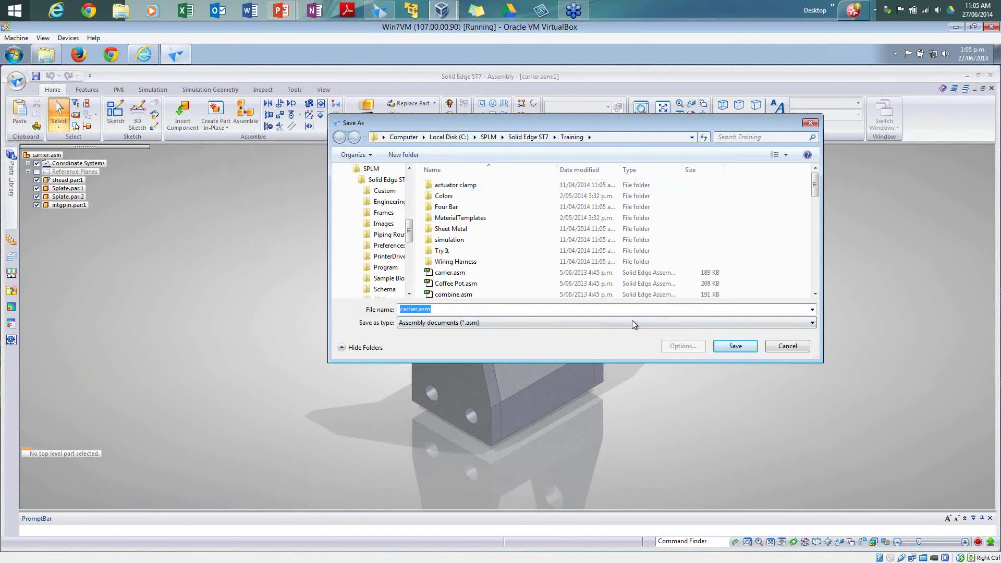
click(786, 155)
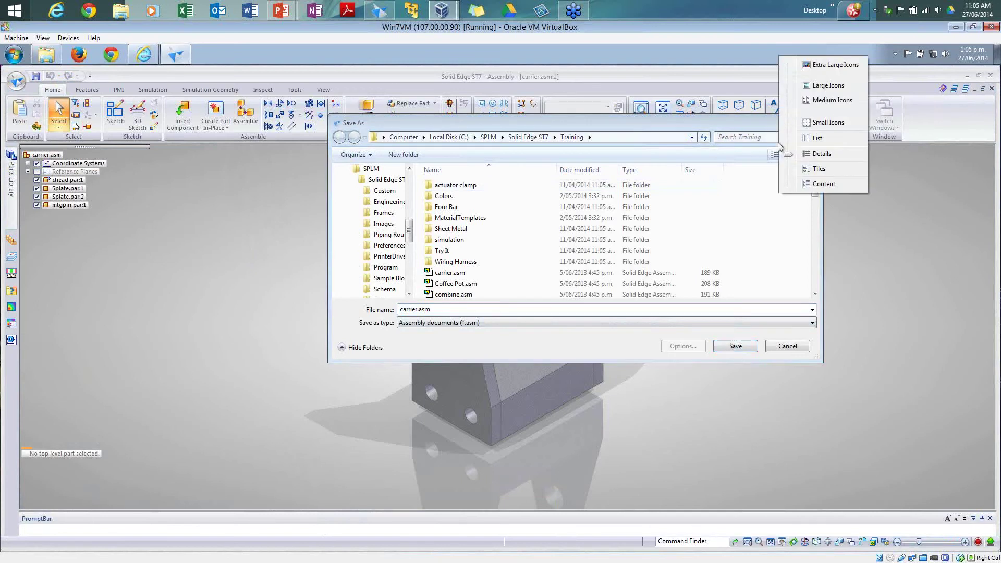
click(632, 189)
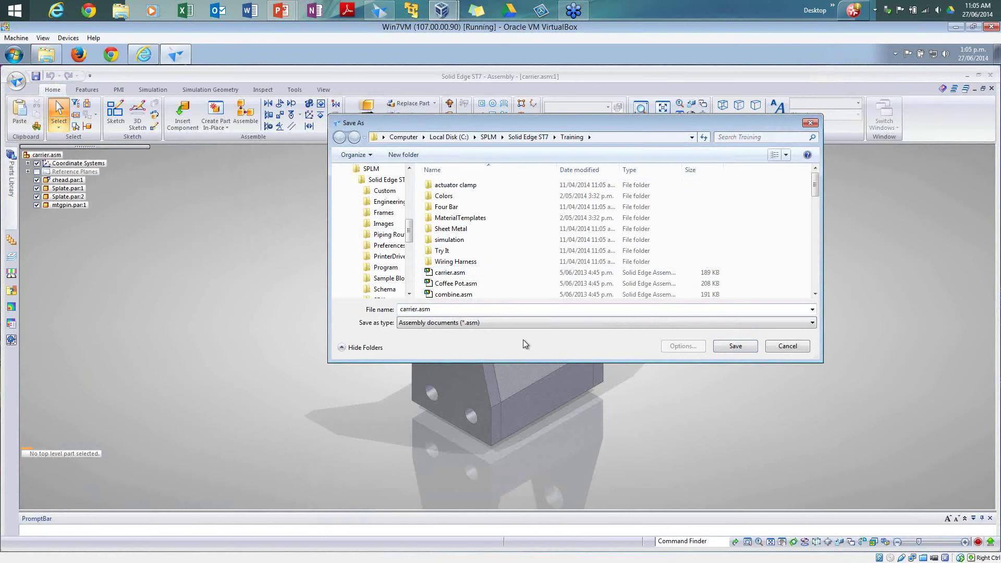
click(881, 199)
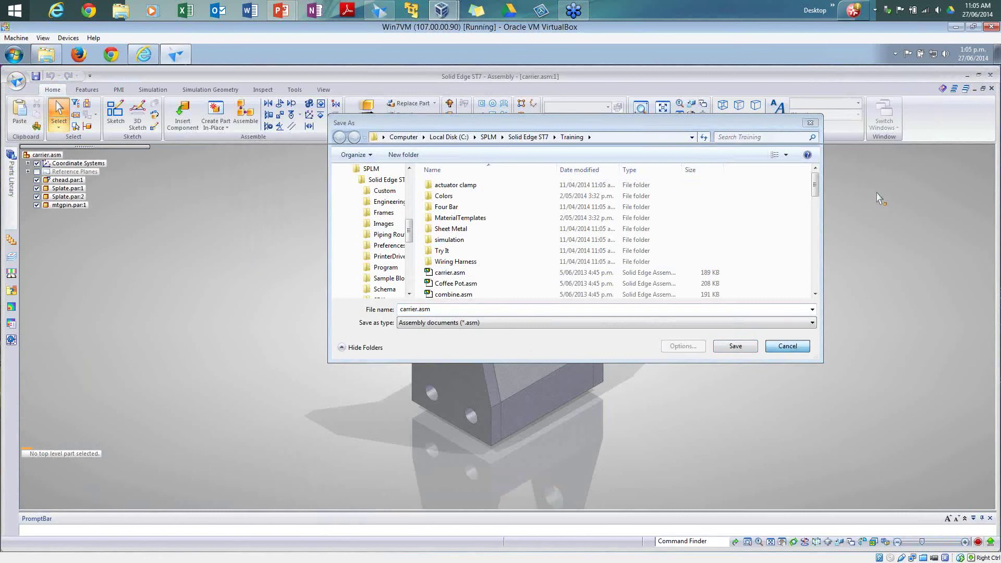
key(Escape)
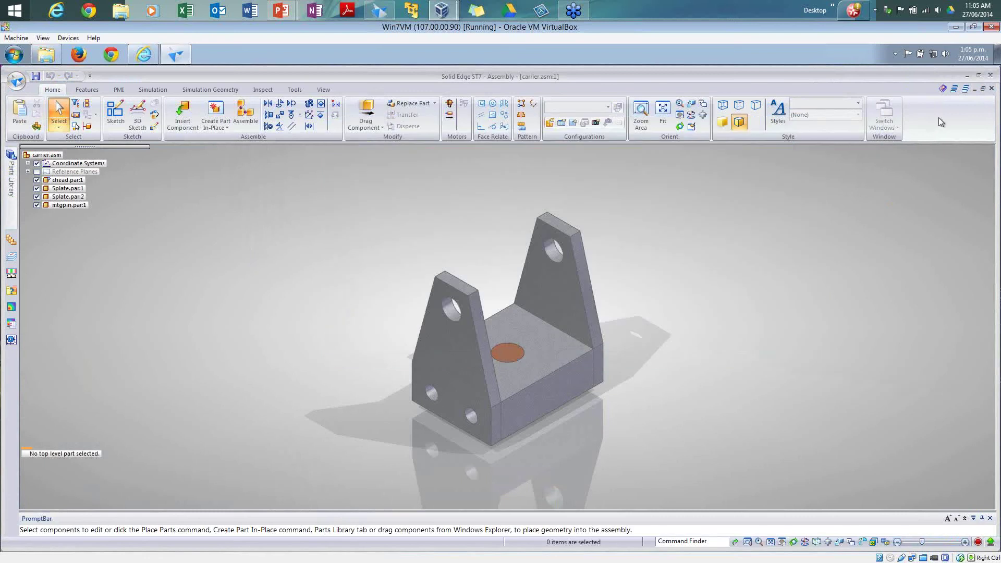
Create a new Part document with the default template, checking the option for a drawing of the active model
click(18, 83)
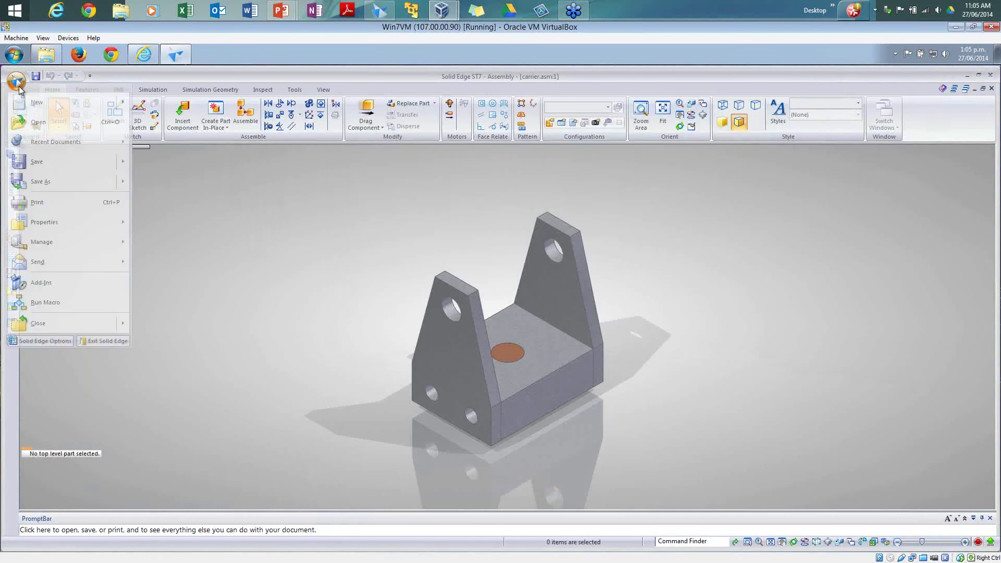
mouse_move(119, 108)
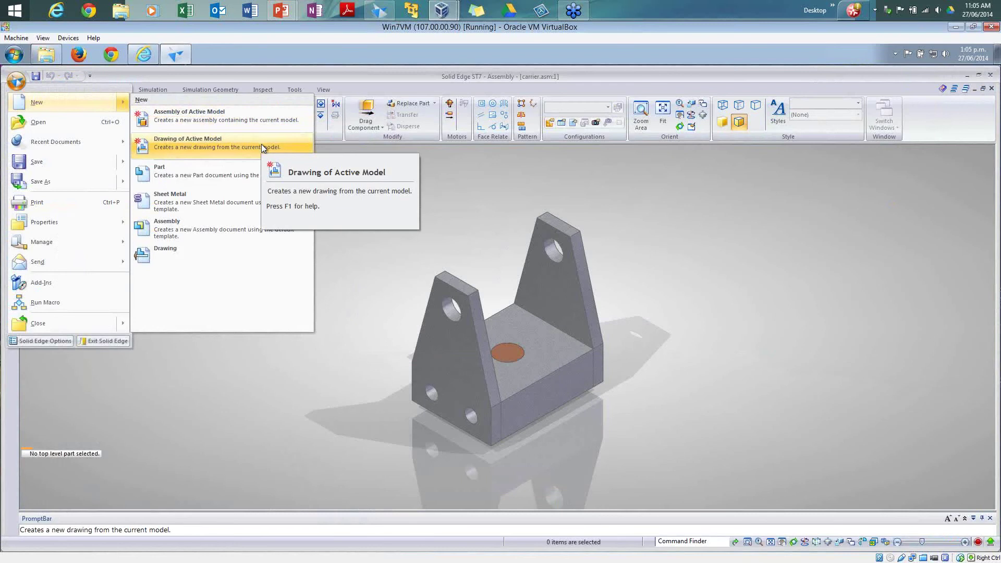
click(207, 175)
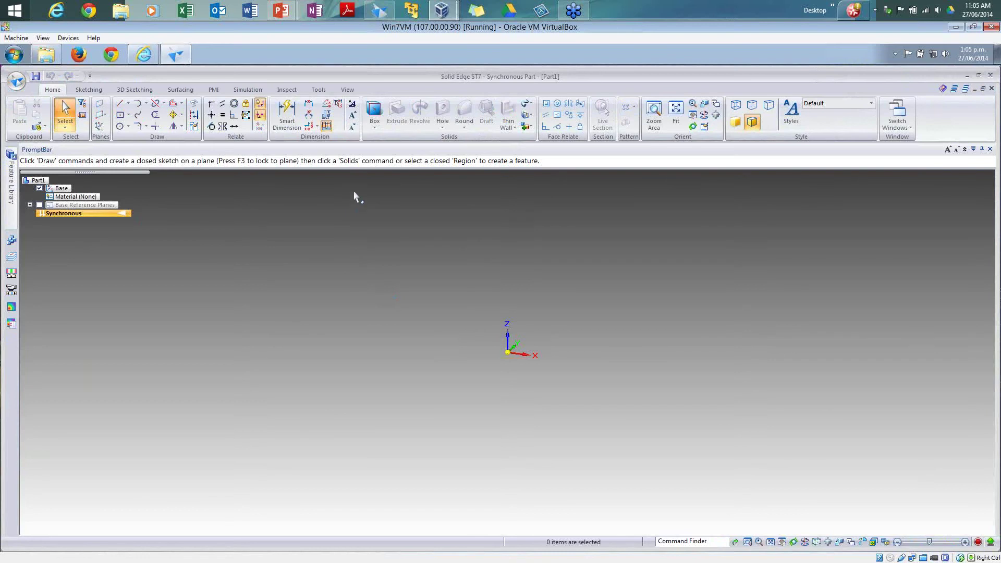
Switch to Solid Edge ST6, create a new ISO Part there, and return to Solid Edge ST7 in the Win7VM virtual machine
click(385, 14)
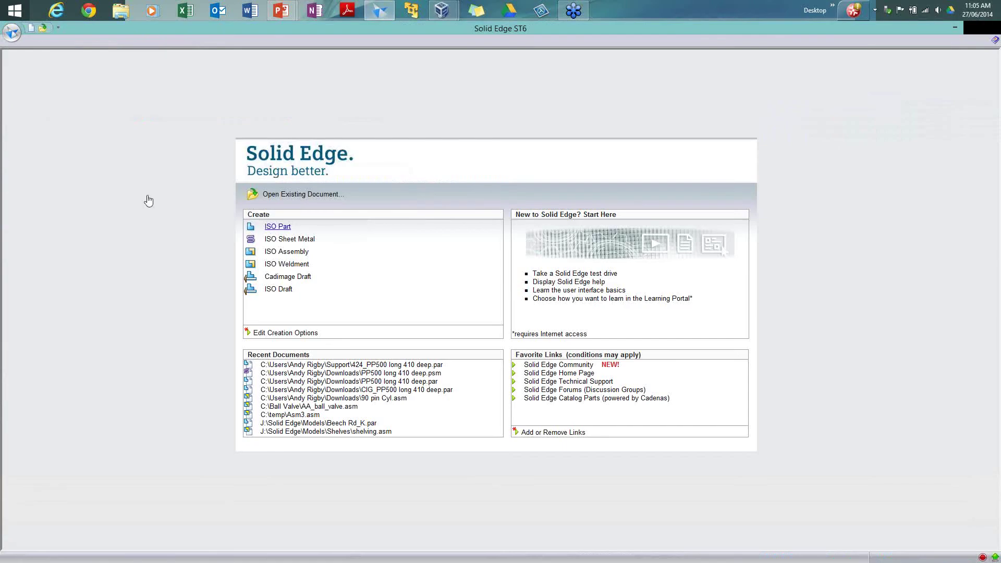
click(266, 226)
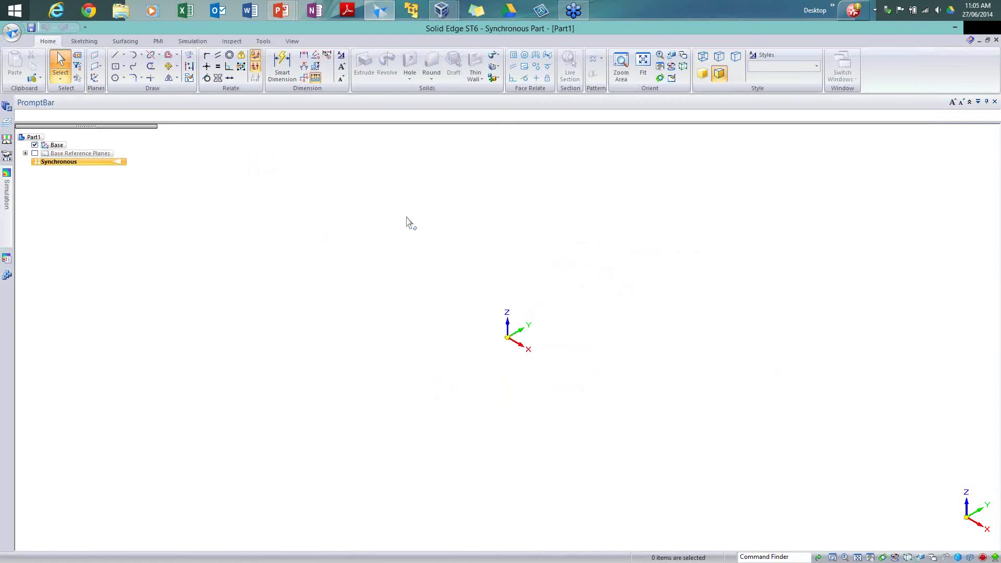
mouse_move(445, 12)
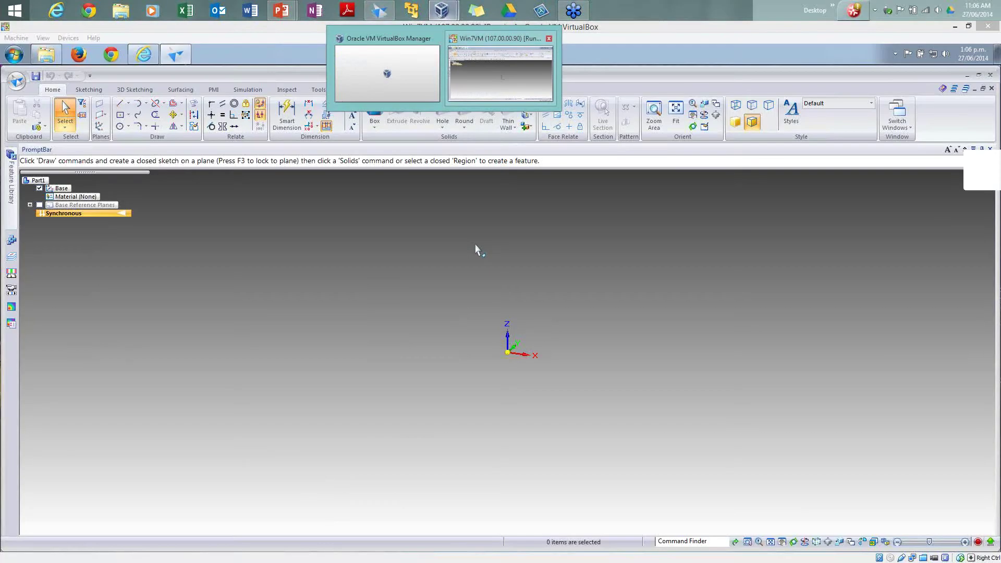
click(500, 73)
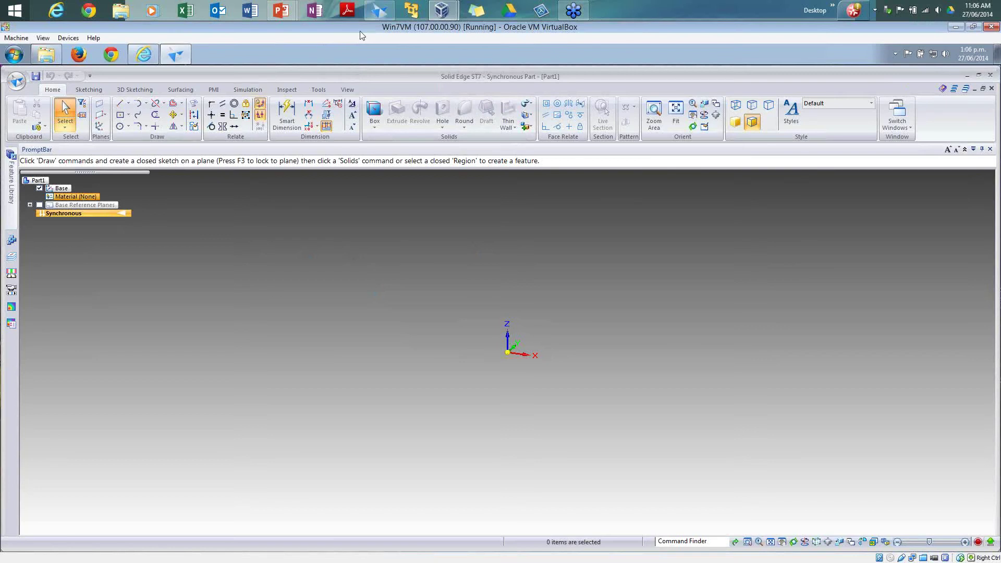
Check where the Material Table command is found in the Solid Edge ST6 part, and return to the ST7 part in Win7VM
click(379, 10)
right_click(40, 138)
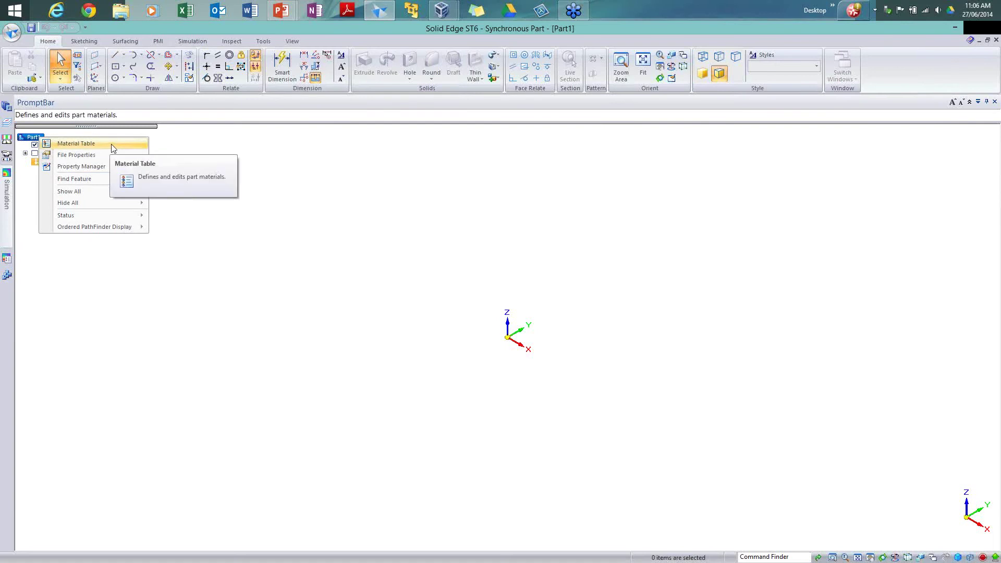
click(418, 30)
mouse_move(441, 15)
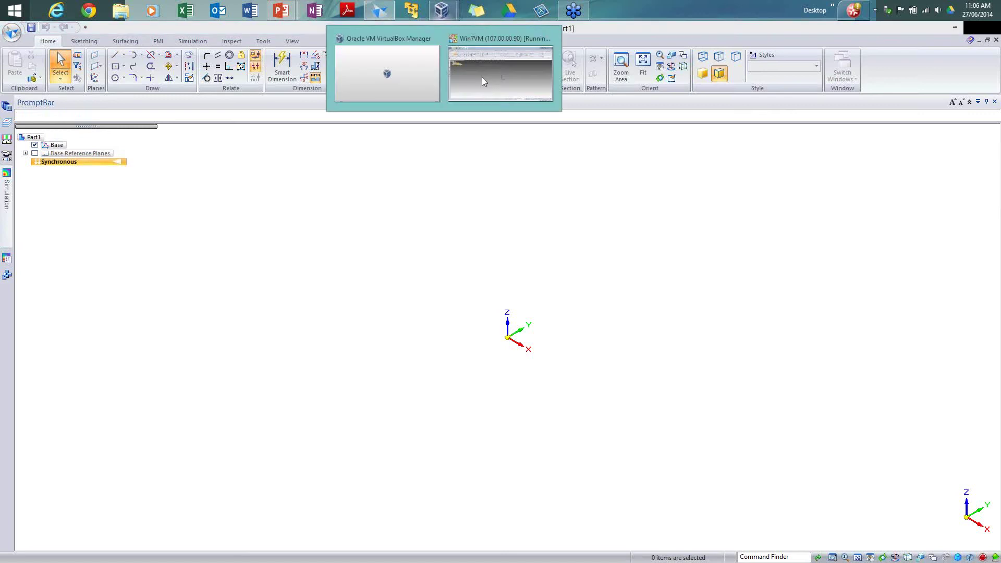
click(480, 92)
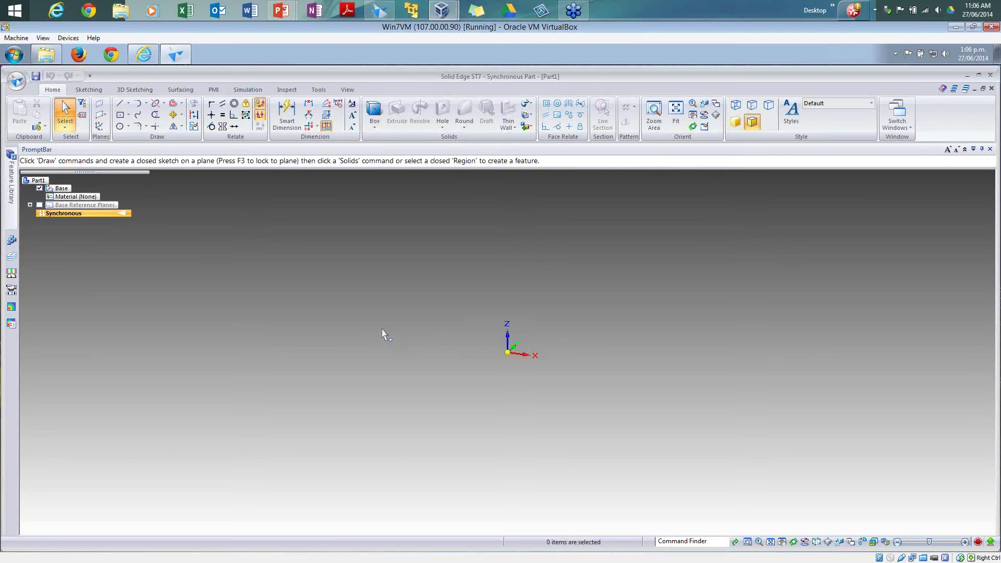
Change the part view's background from a gradient to solid white
right_click(357, 301)
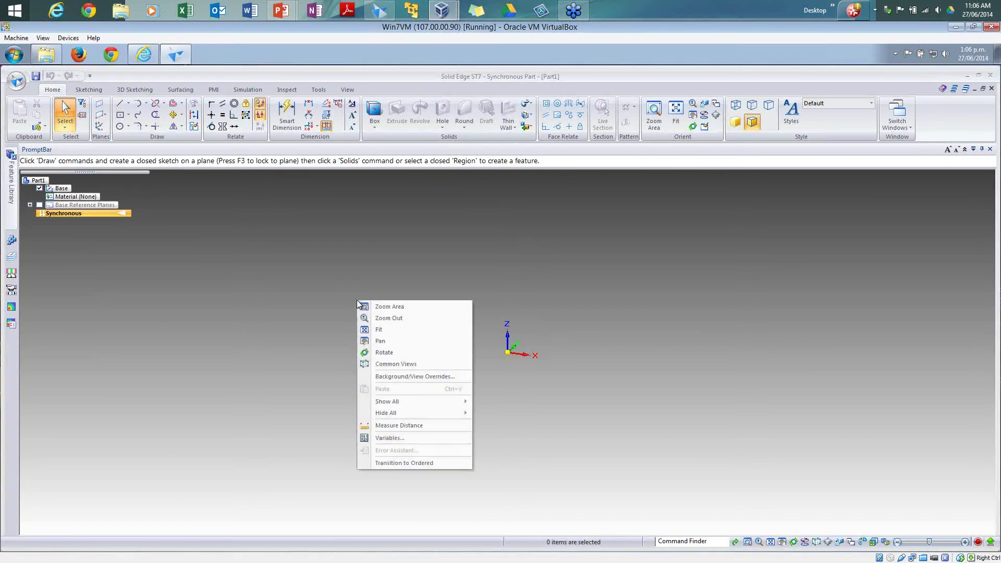
click(402, 377)
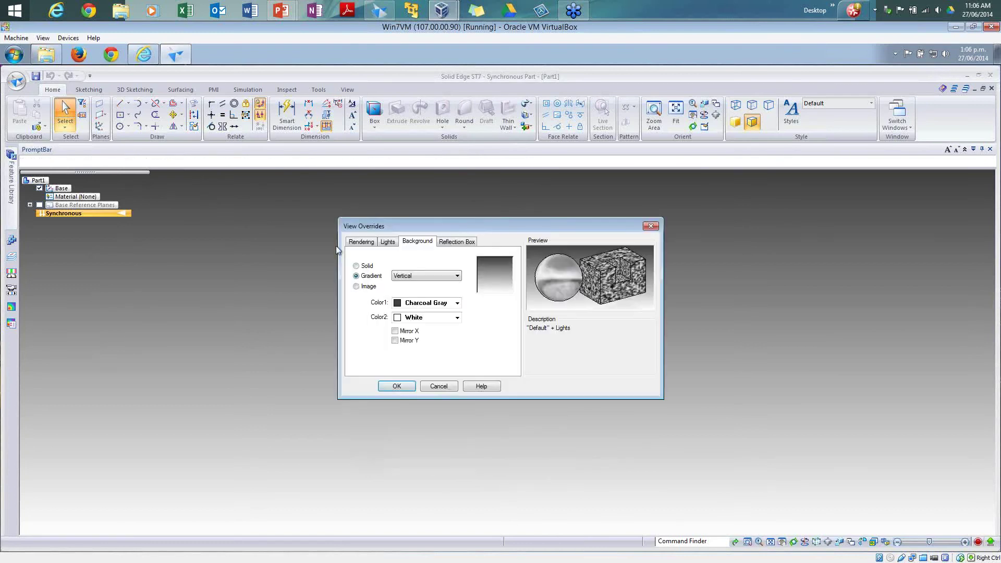
click(365, 268)
click(365, 276)
click(365, 266)
click(397, 386)
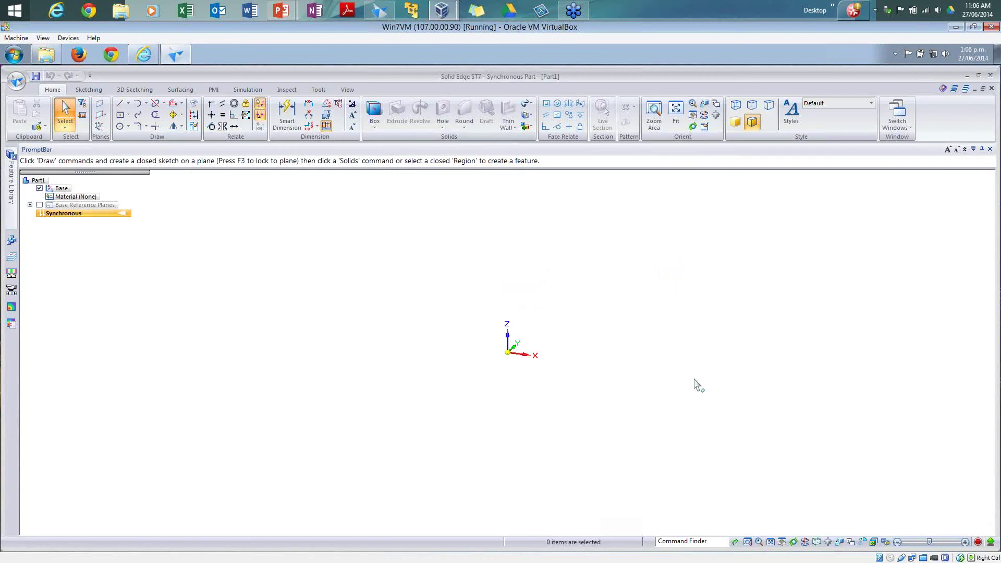
Find the View Overrides command by searching for "background", and review its background settings
click(717, 541)
text(background)
key(Return)
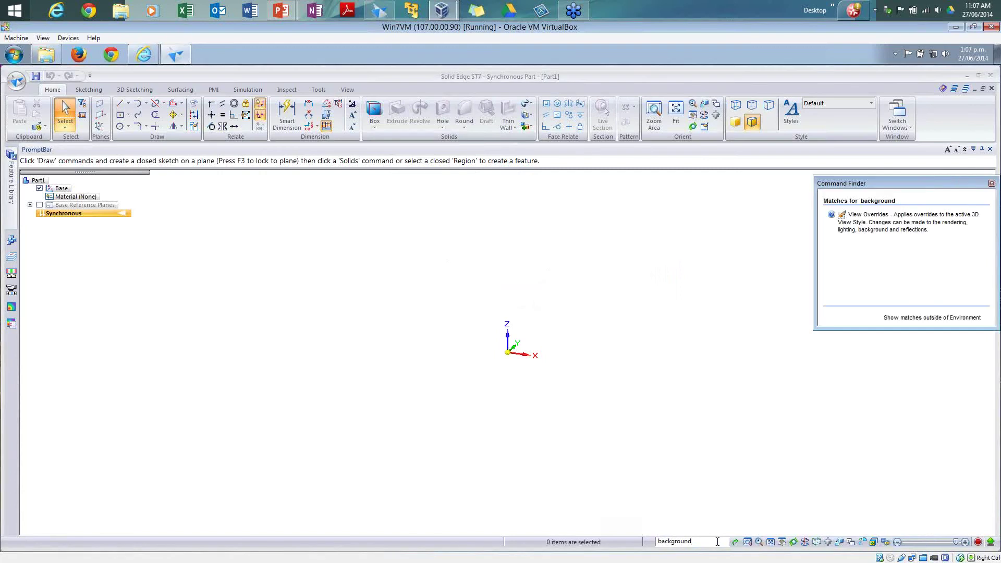
click(874, 224)
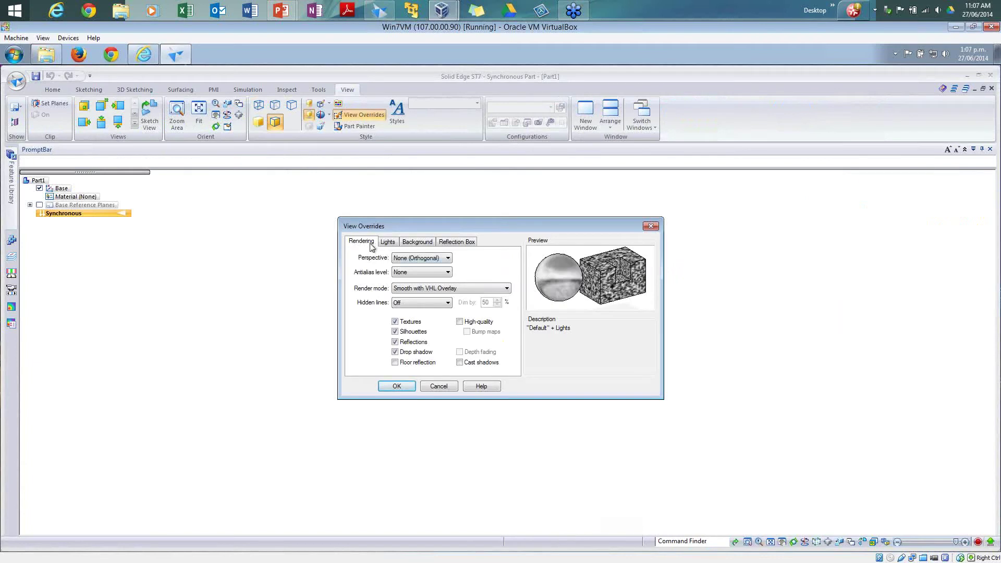
click(425, 243)
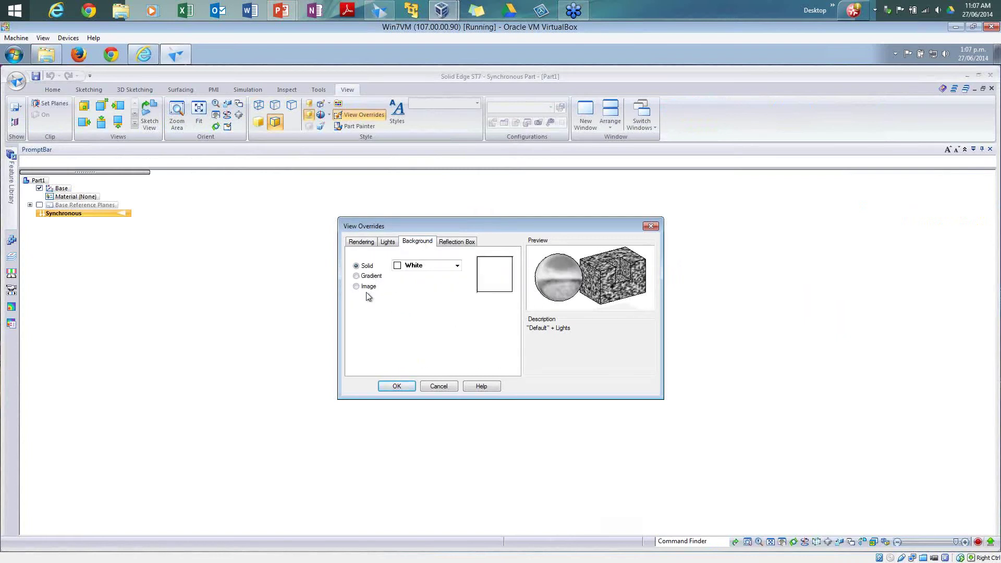
click(405, 386)
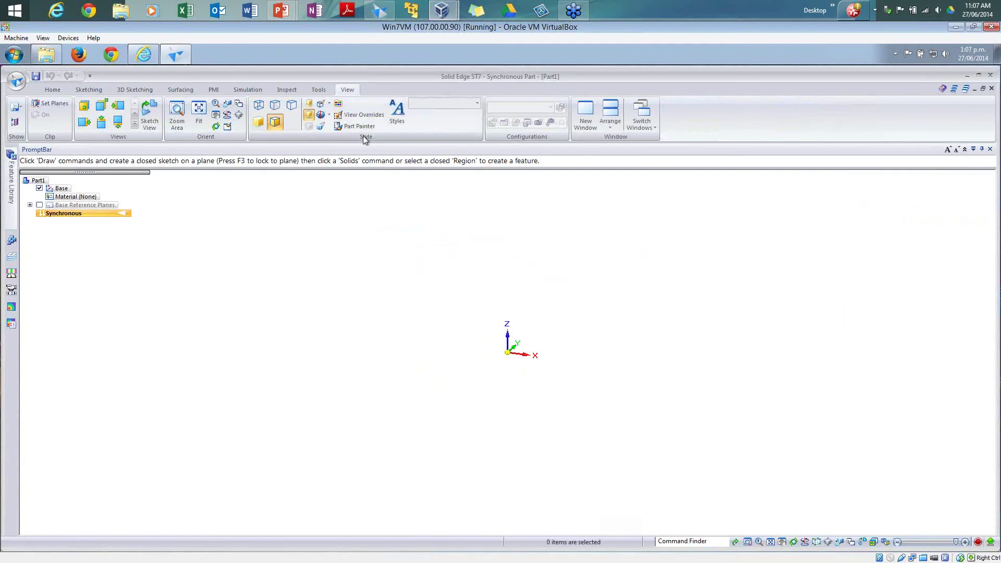
Enable video clips in the enhanced command tooltips and preview the tooltips of the Box and BlueSurf commands
scroll(365, 137, up, 8)
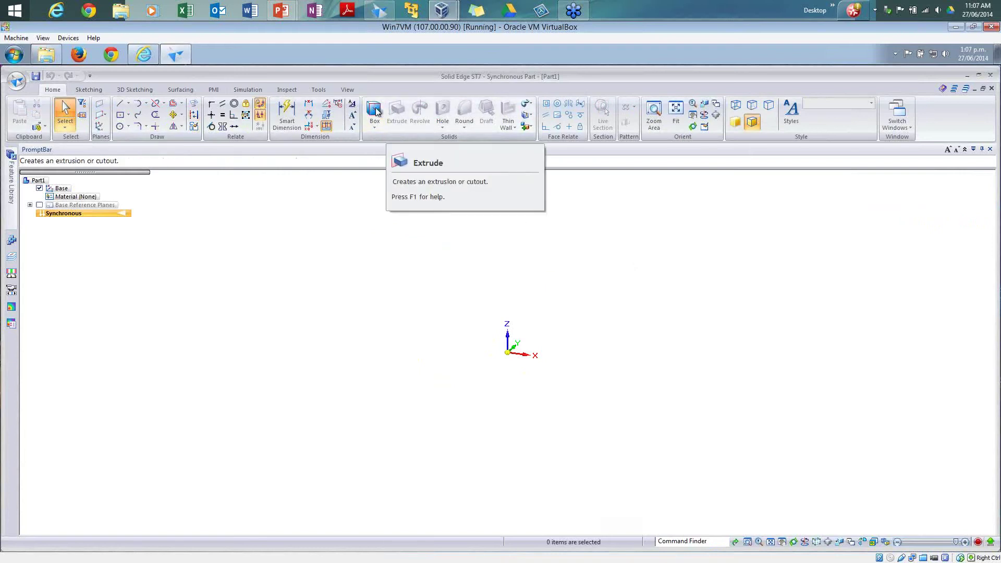
click(16, 80)
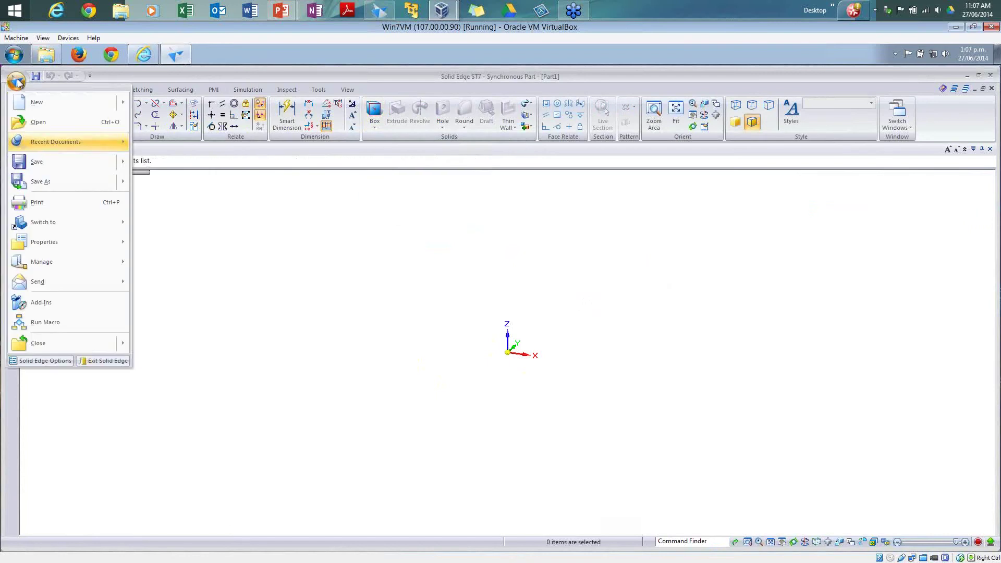
click(48, 361)
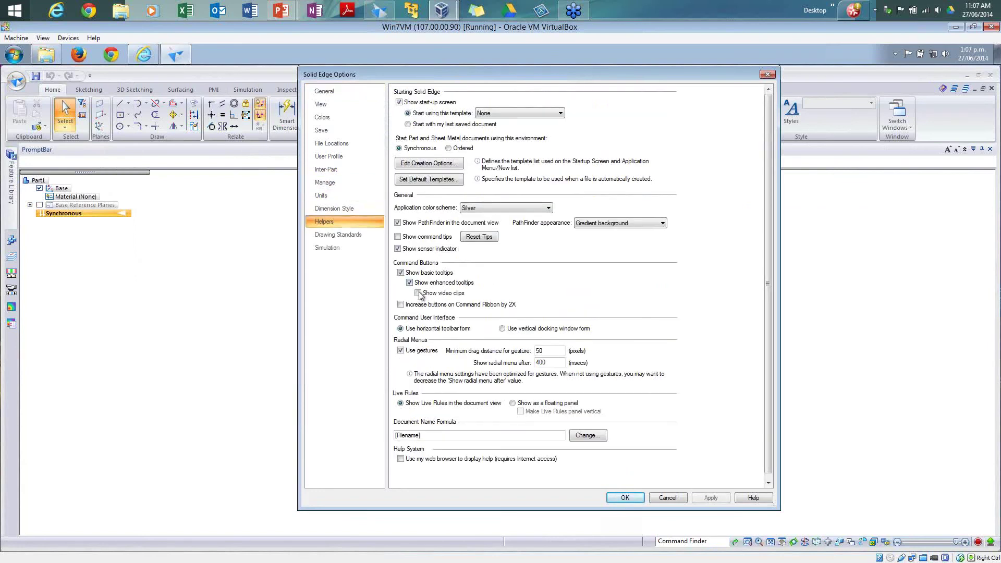
click(625, 498)
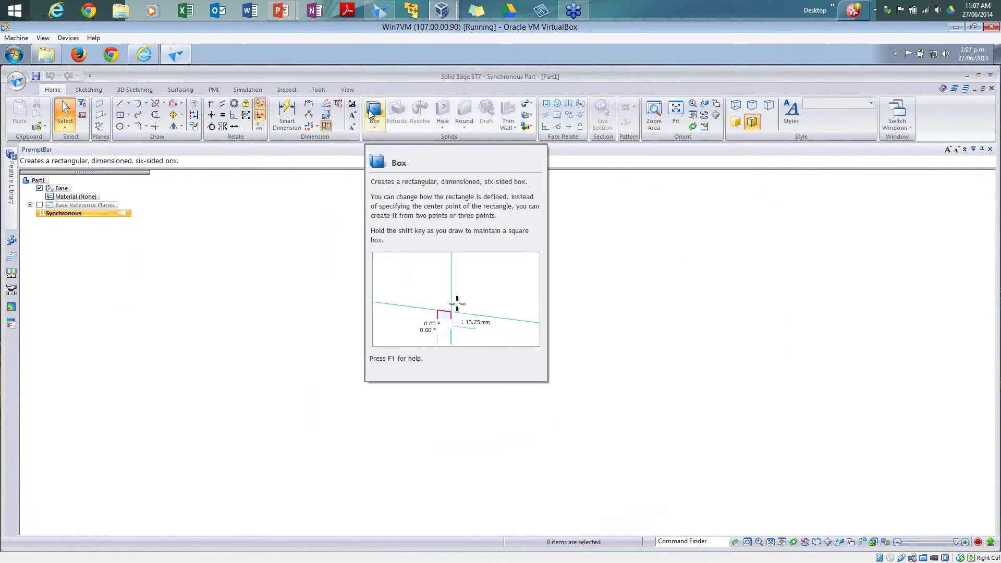
click(180, 89)
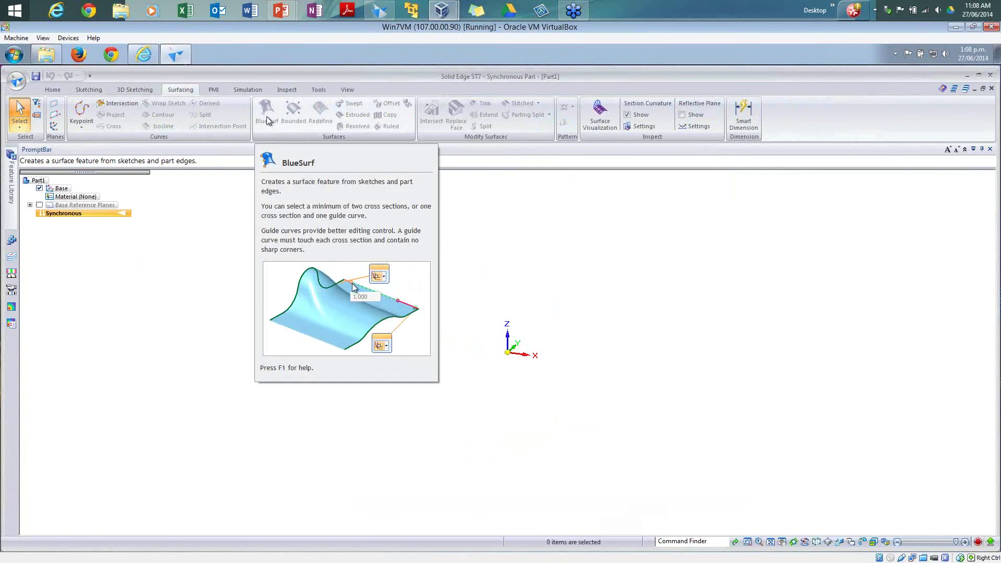
Turn off enhanced tooltips and their video clips in the Helpers options, and apply the change
click(17, 85)
click(53, 359)
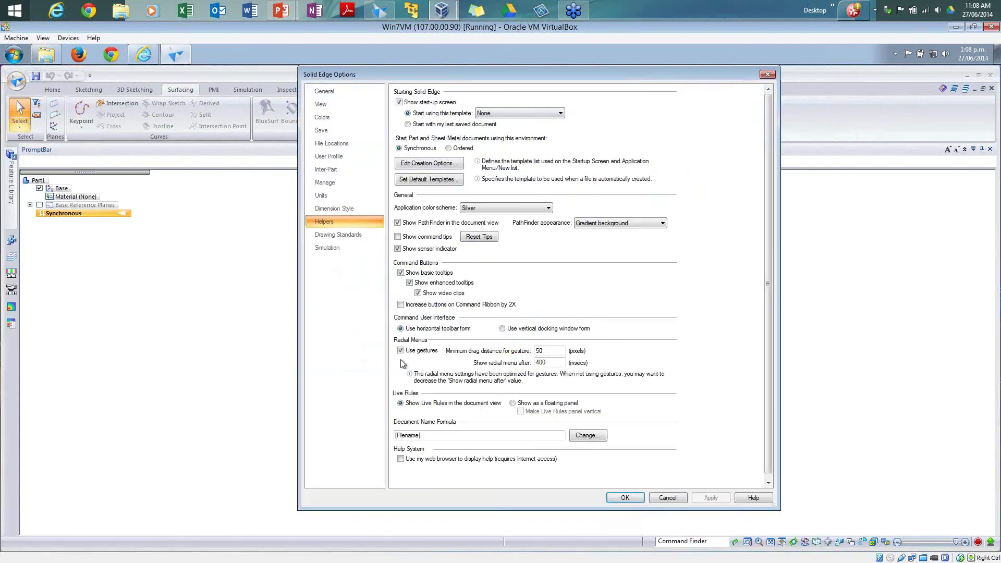
click(418, 293)
click(446, 283)
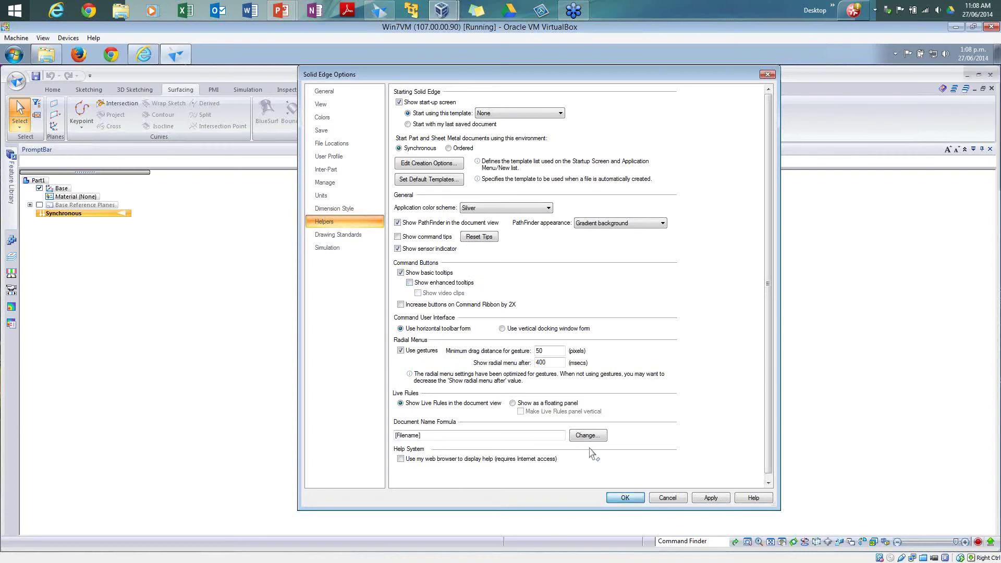
key(Return)
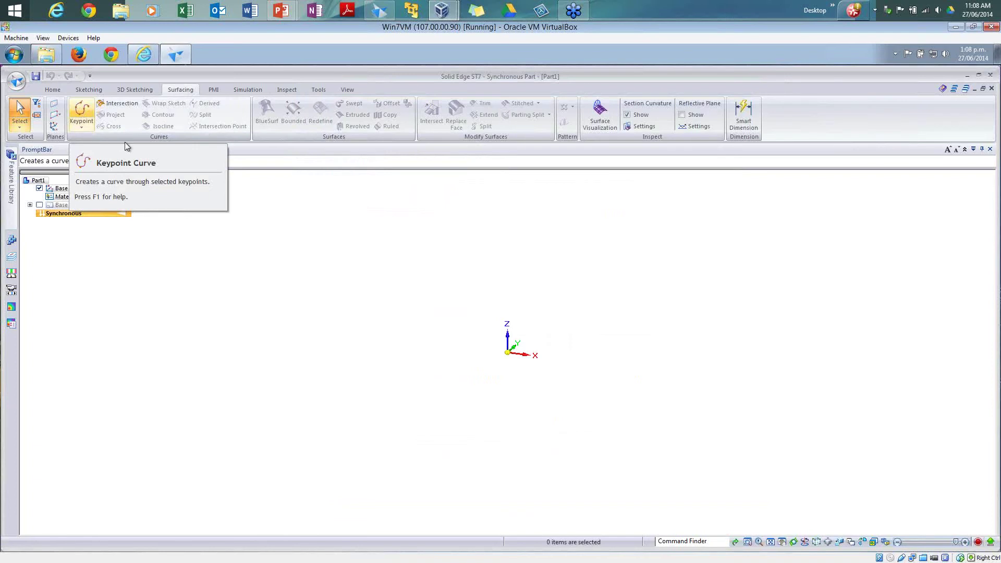
Compare where the Relationship Colors command is offered among the Sketching and Inspect commands, and return to the Sketching commands
click(90, 91)
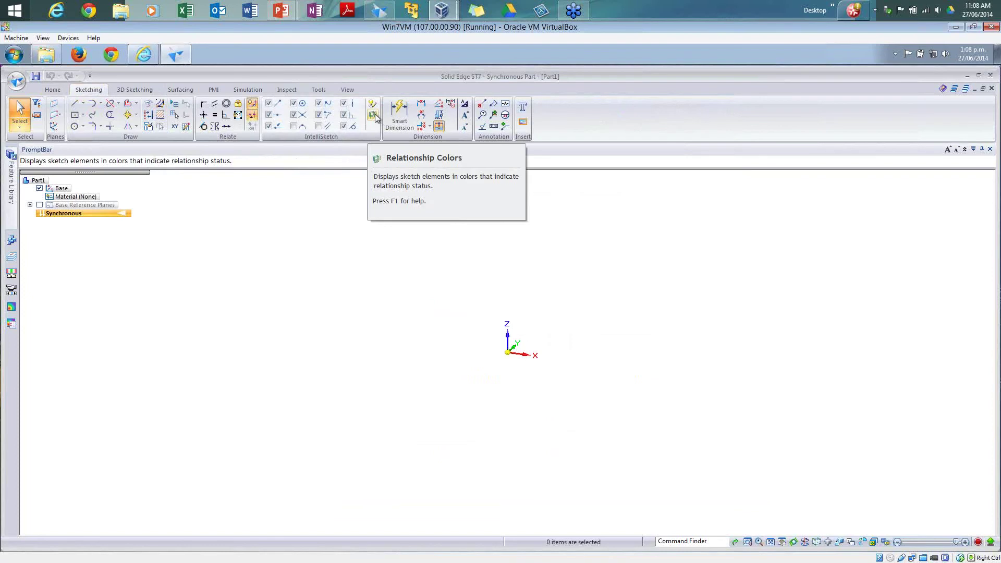
click(287, 88)
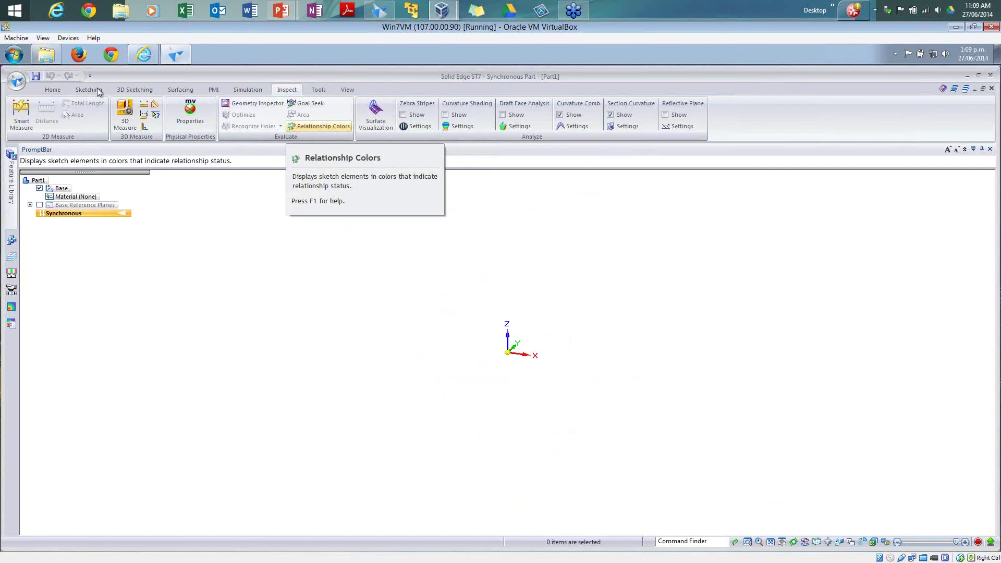
click(52, 90)
click(86, 90)
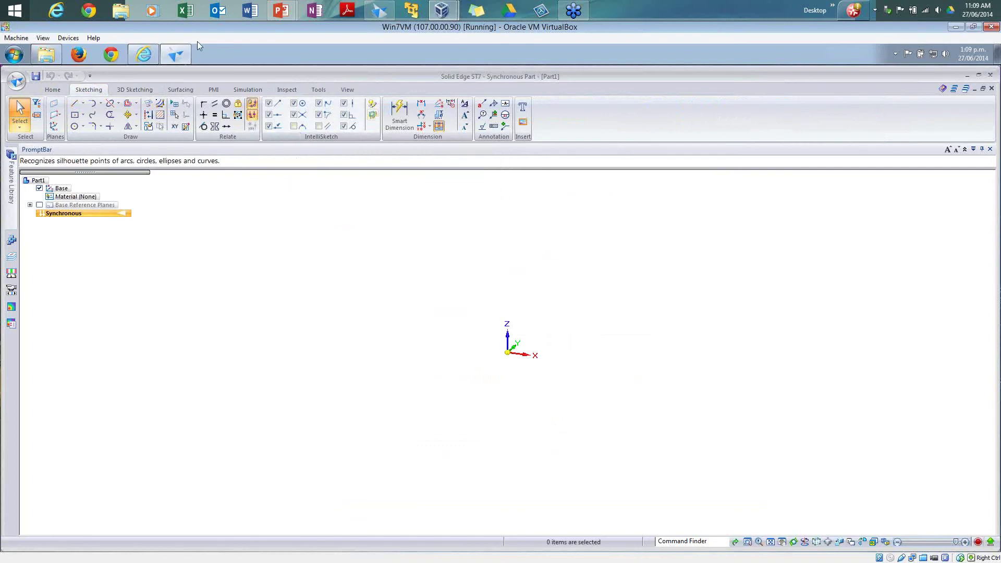
Switch to the PowerPoint slide show and advance the Key areas slide past the start-up screen and dialog boxes points
click(282, 12)
click(342, 67)
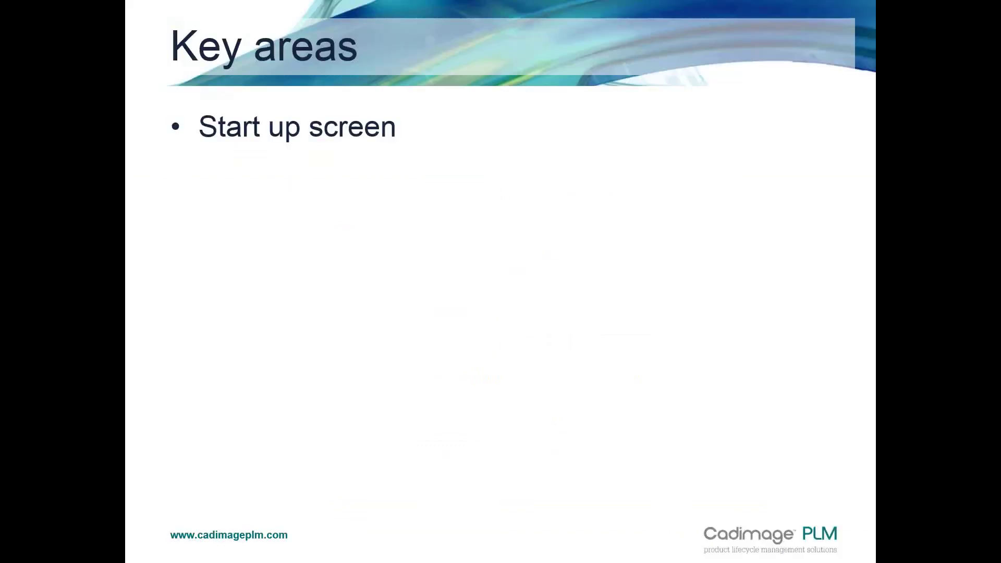
click(468, 185)
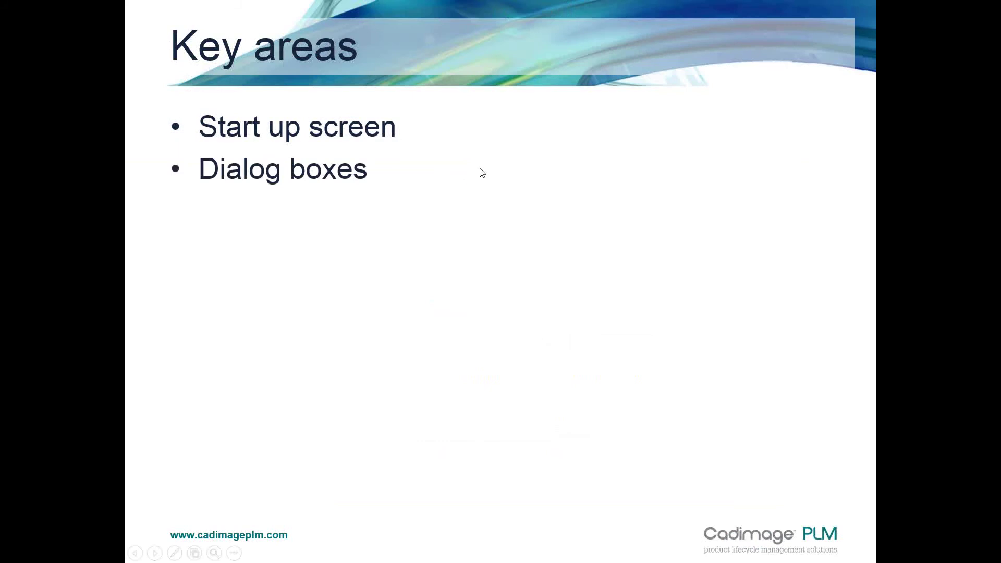
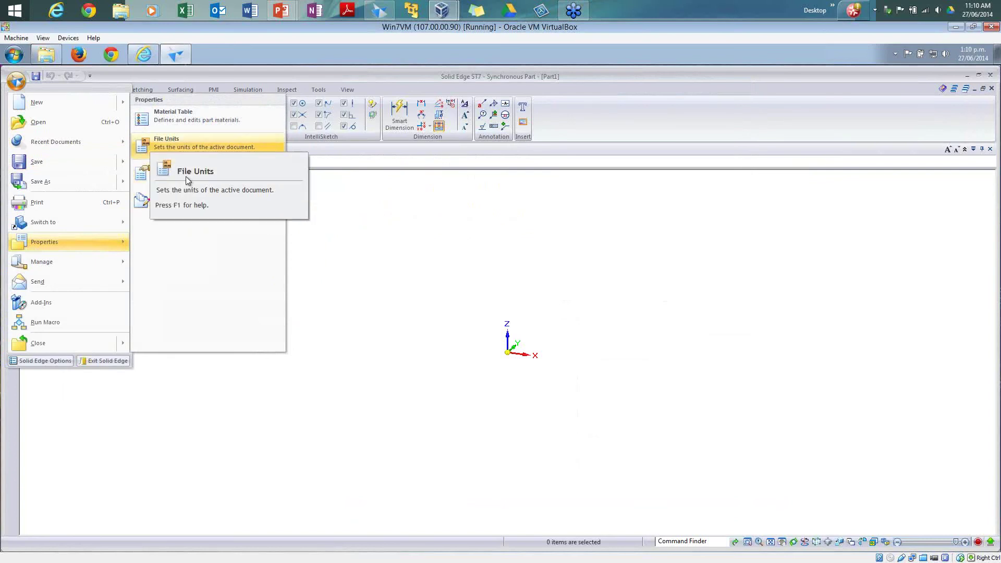
Open the part's file properties and follow the Units page's link to the unit settings in Solid Edge Options
click(200, 177)
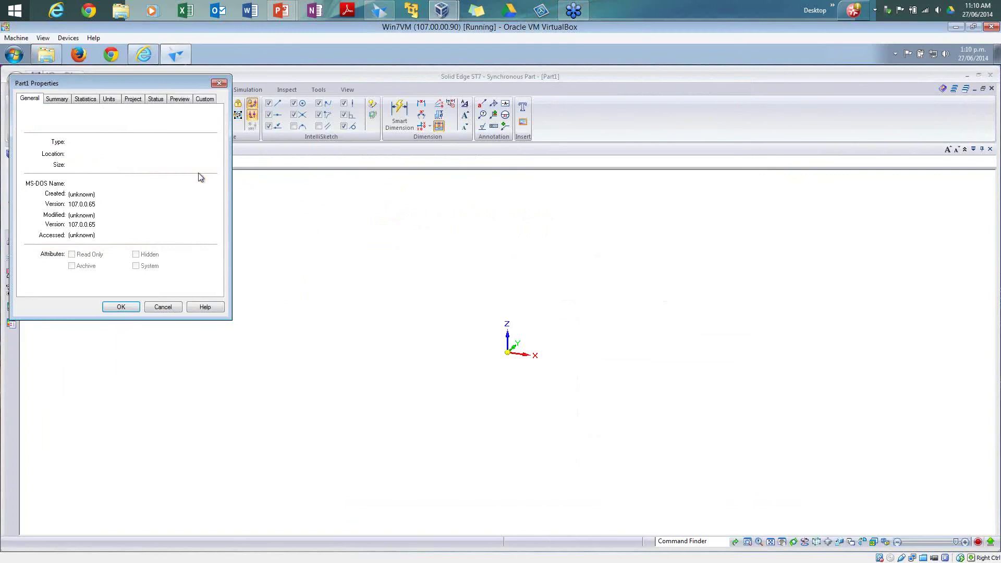
click(115, 102)
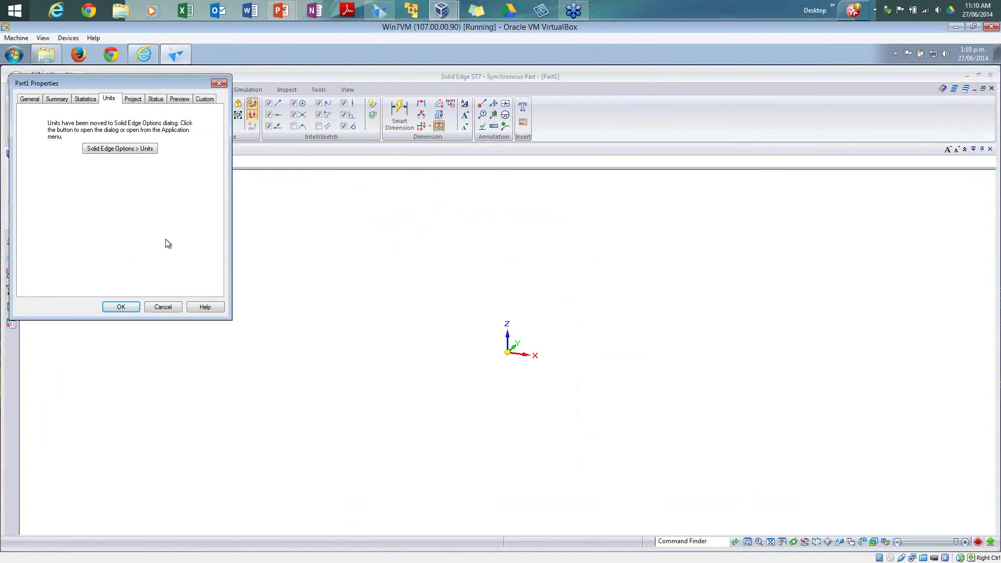
click(139, 148)
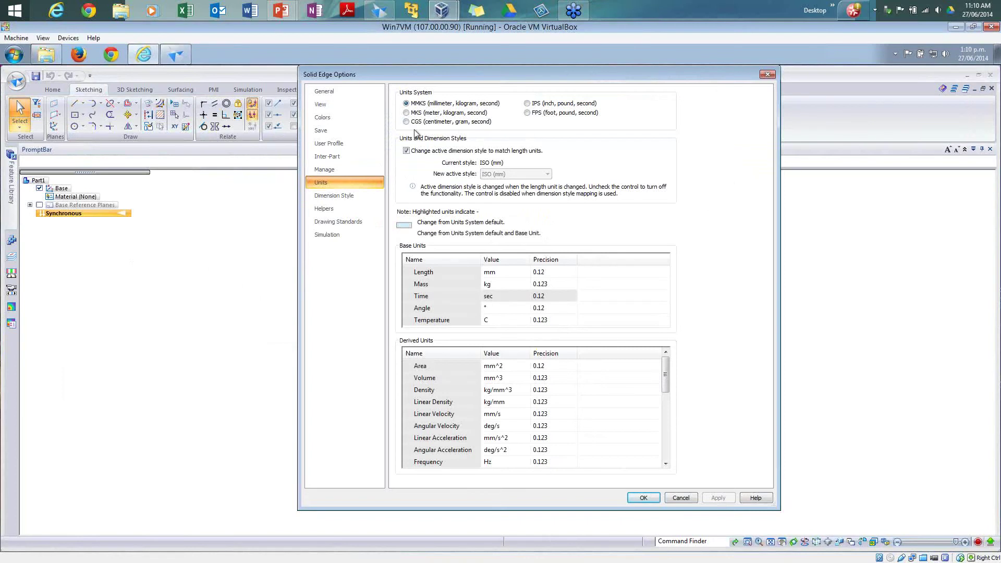
Review the General and View pages of Solid Edge Options, and locate Background/View Overrides among the part view's commands
click(328, 94)
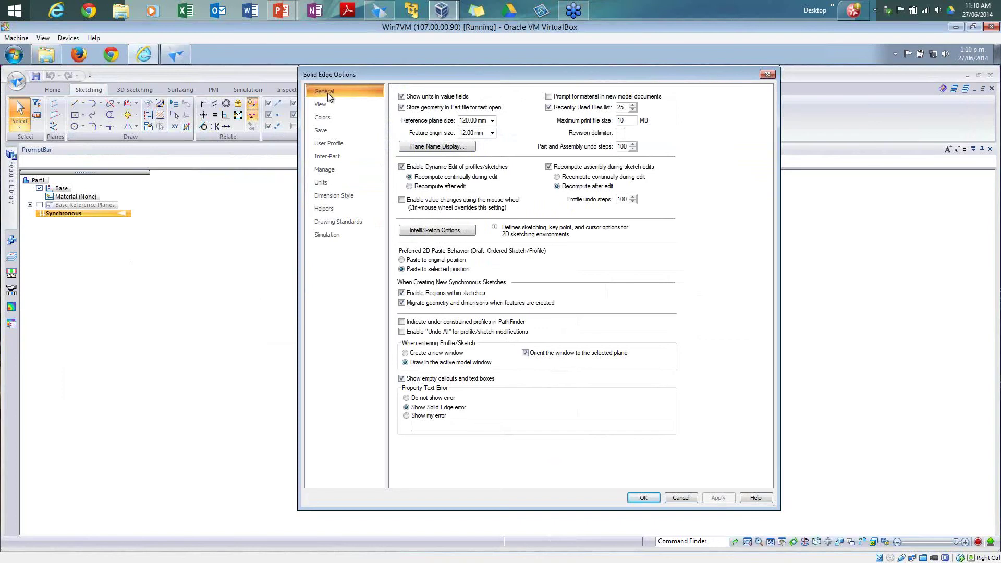
click(330, 106)
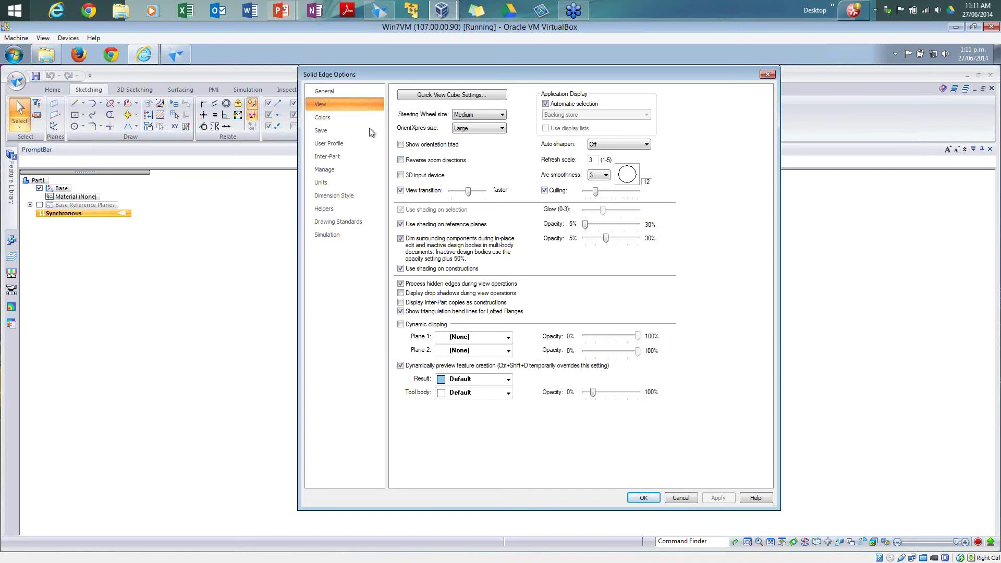
click(329, 92)
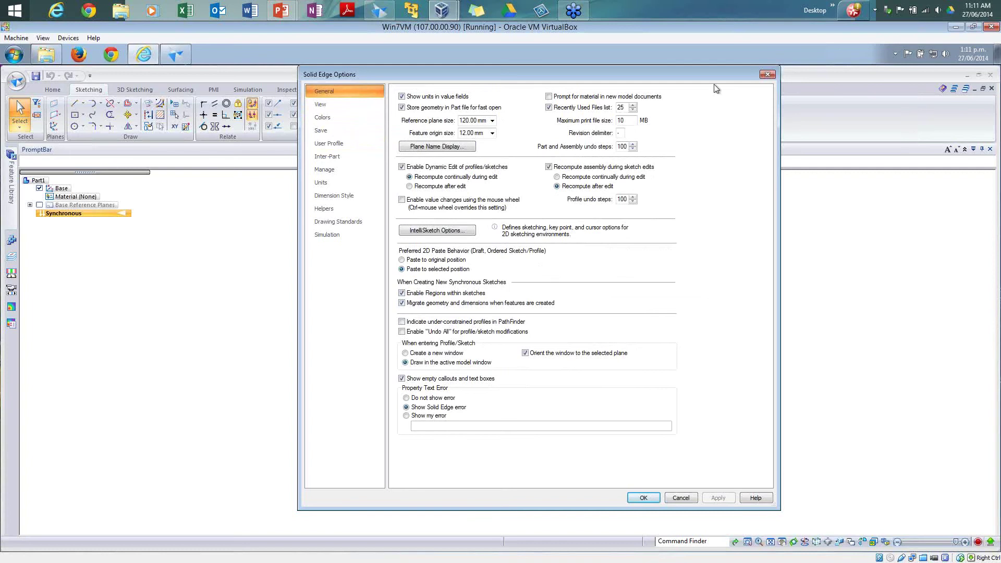
click(767, 76)
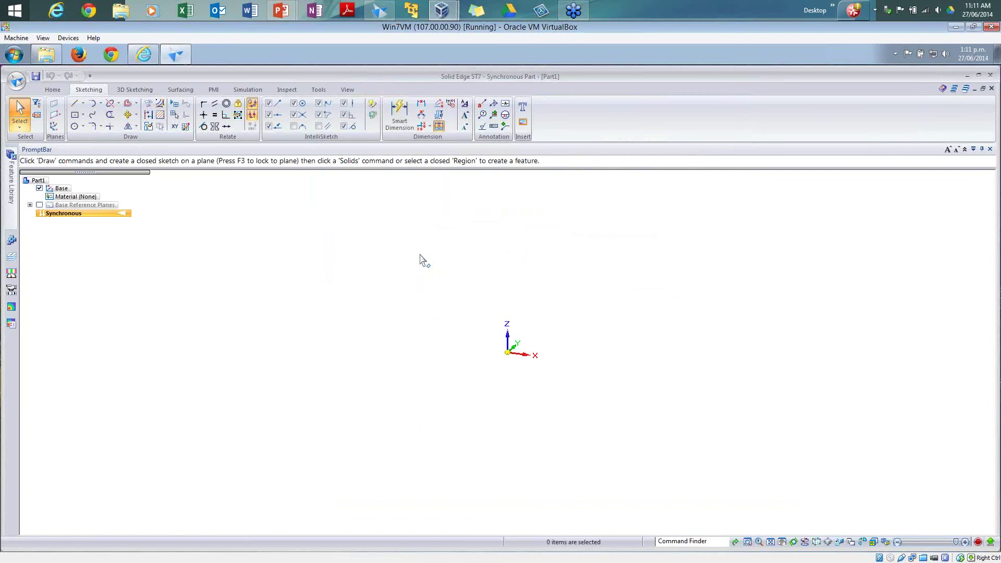
right_click(400, 267)
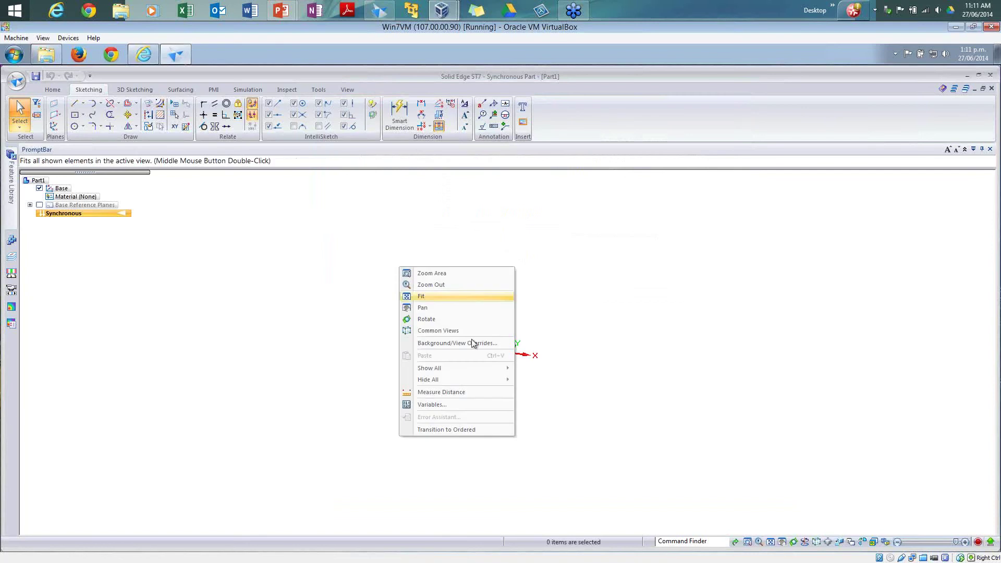
click(312, 341)
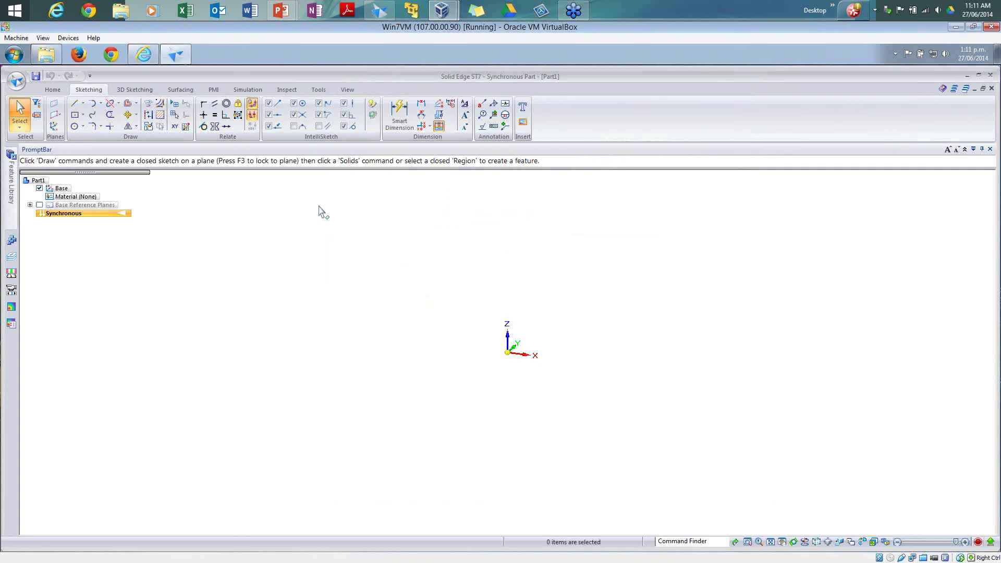
Switch to the PowerPoint slide show and advance from the Key areas slide to the slide about Quick View Cube settings
mouse_move(285, 11)
click(323, 73)
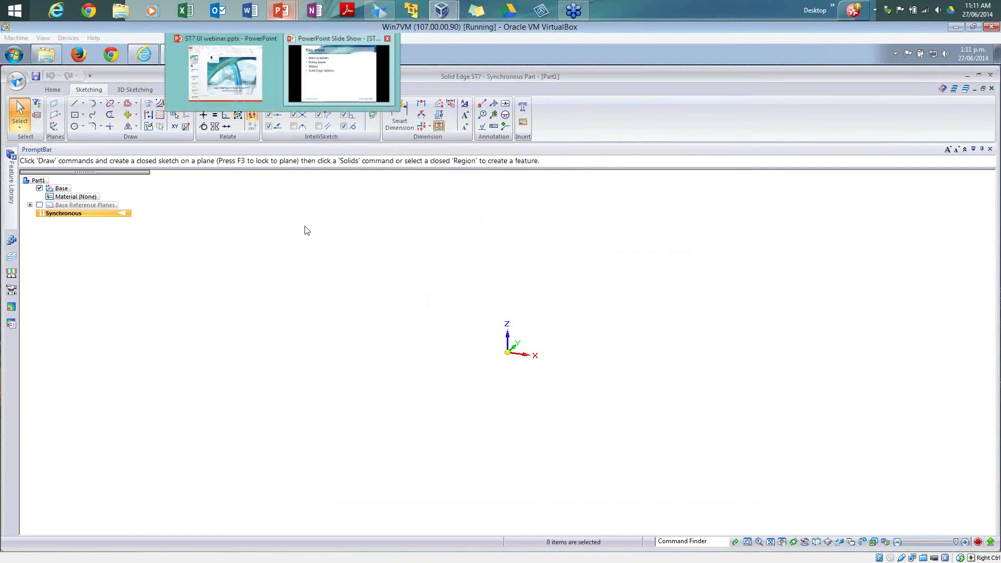
click(450, 300)
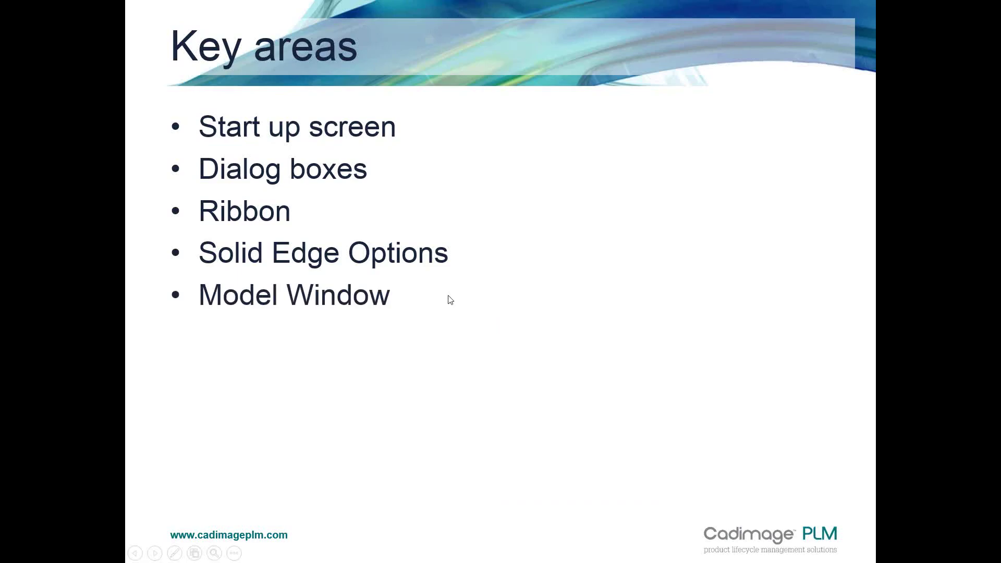
click(489, 296)
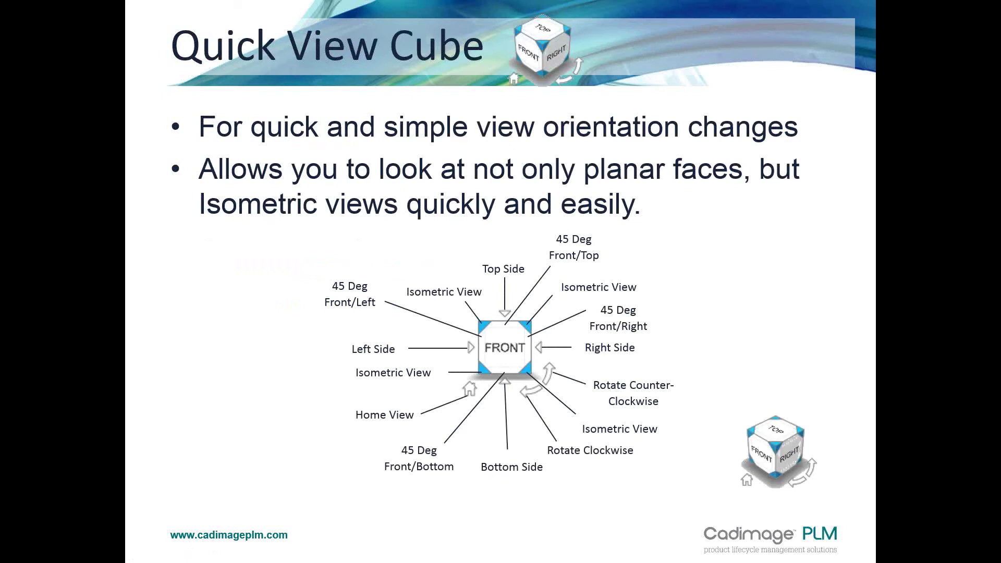
key(alt+Tab)
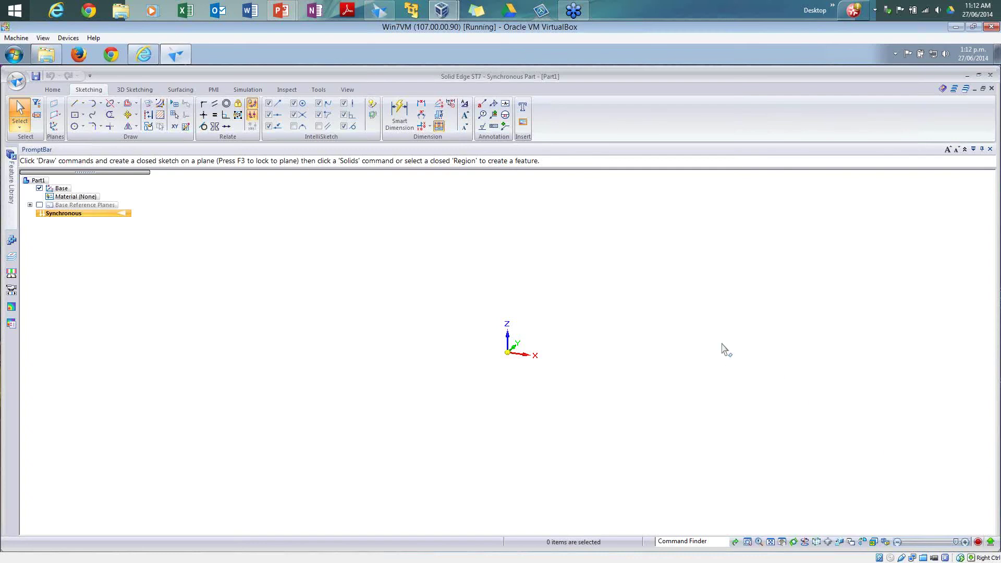
key(alt+Tab)
mouse_move(281, 11)
click(344, 93)
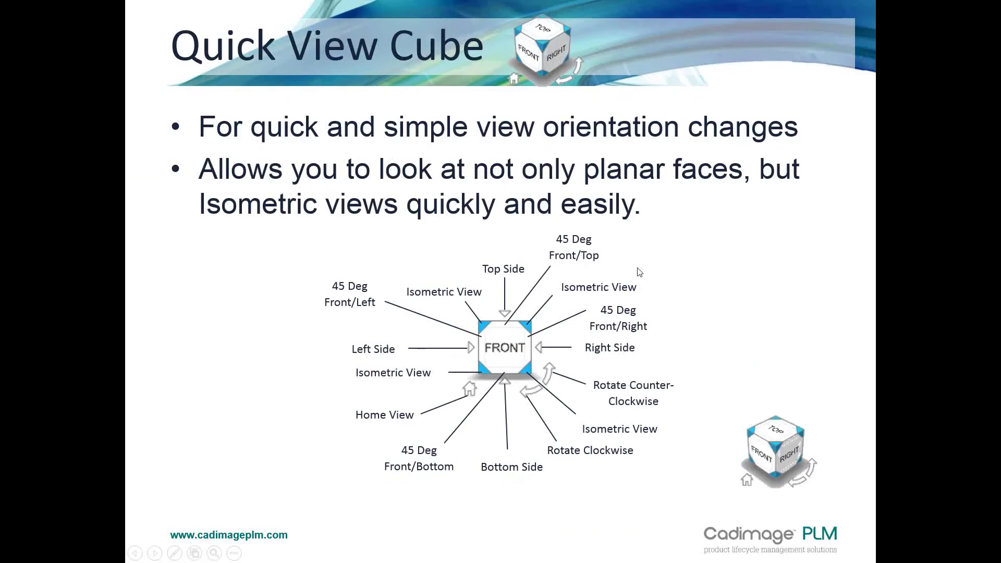
click(636, 270)
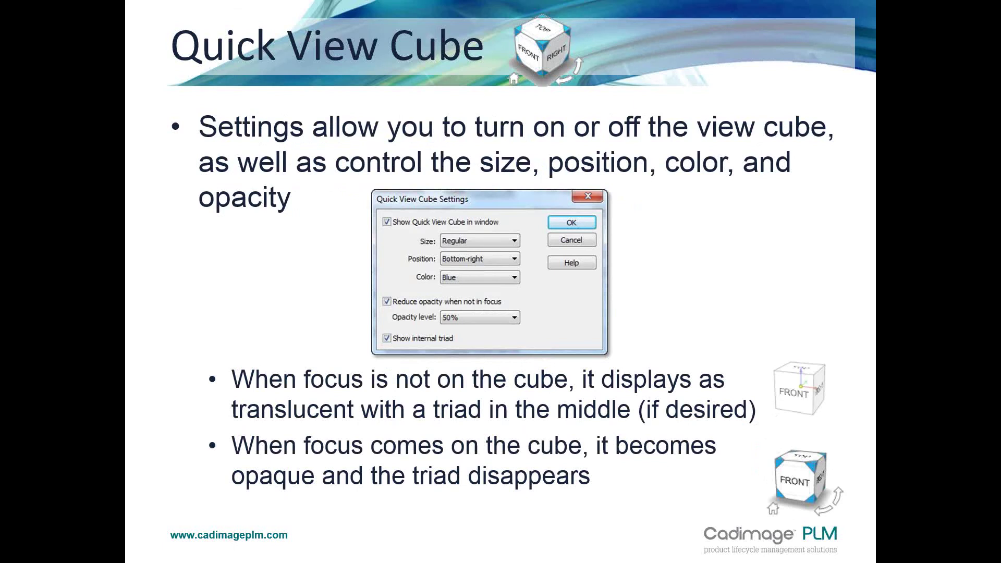
Return to the Solid Edge part, check the Common Views tool, and review the Quick View Cube settings without changing them
key(alt+Tab)
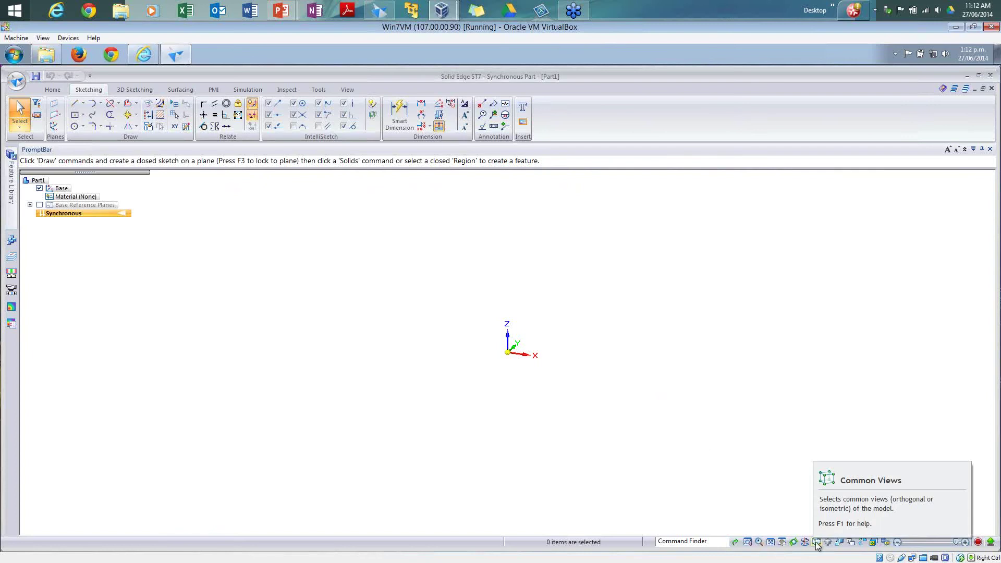
click(818, 545)
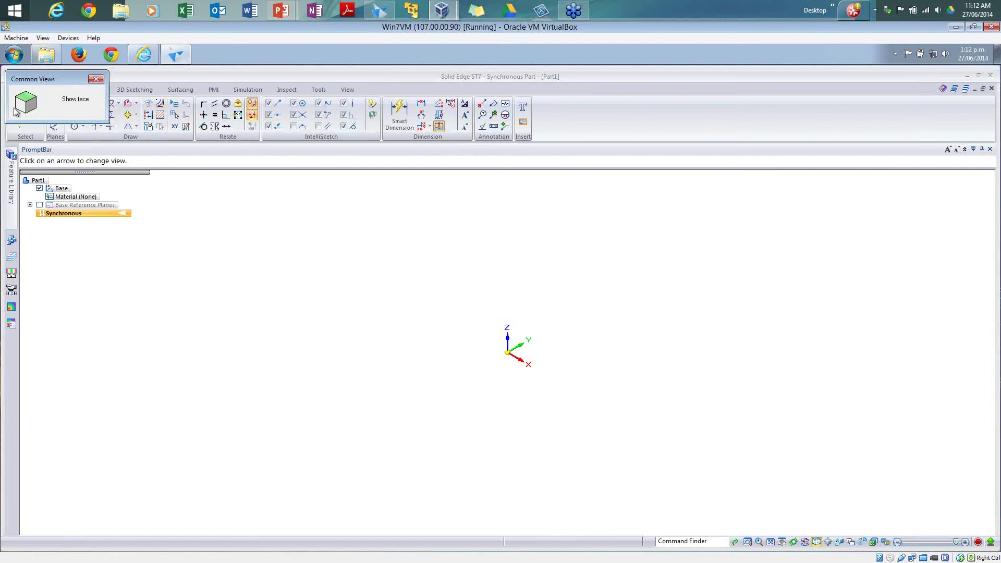
click(96, 81)
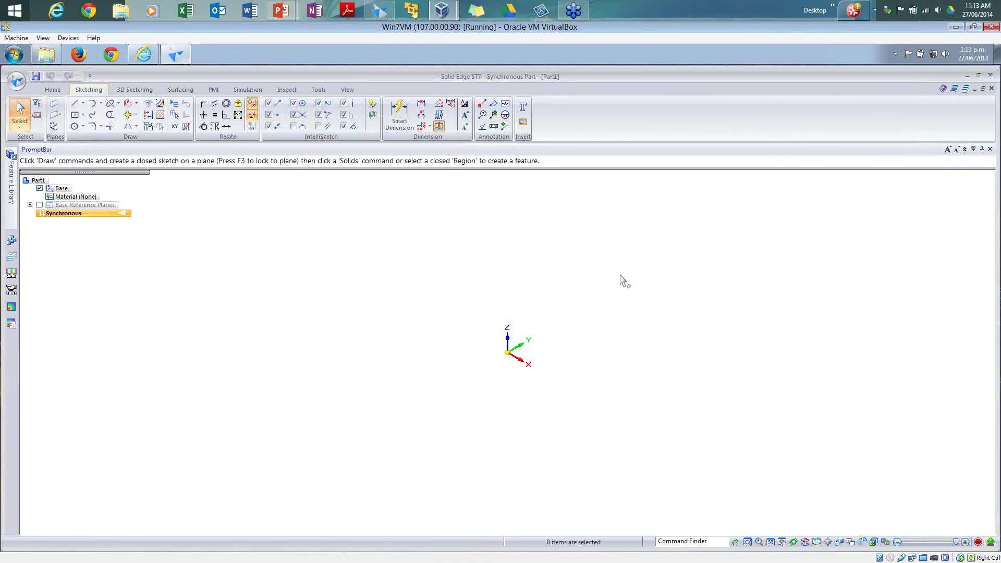
click(828, 544)
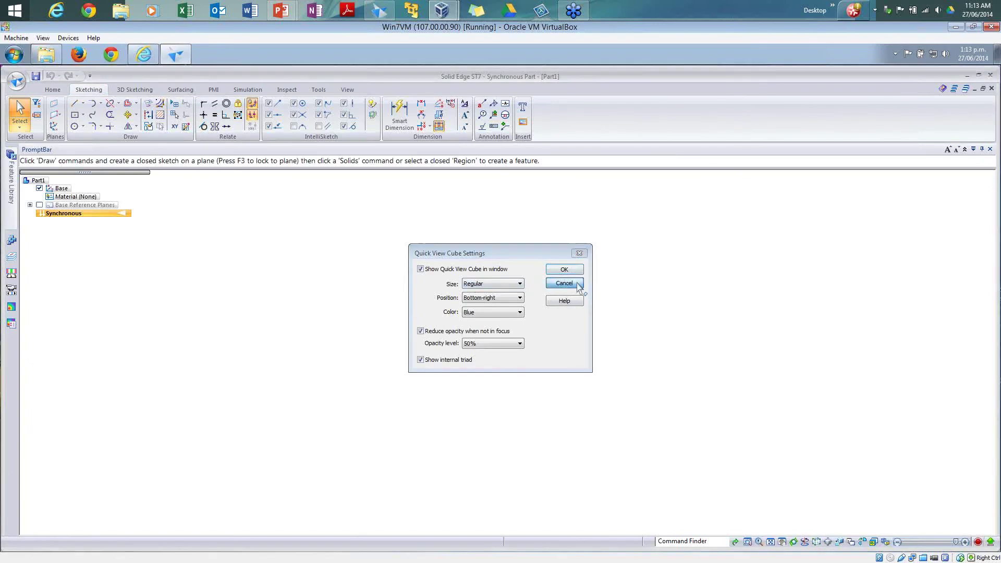
click(564, 283)
Return to the PowerPoint slide show and advance through the Quick View Cube slides on face nodes and 90-degree rotation
key(alt+Tab)
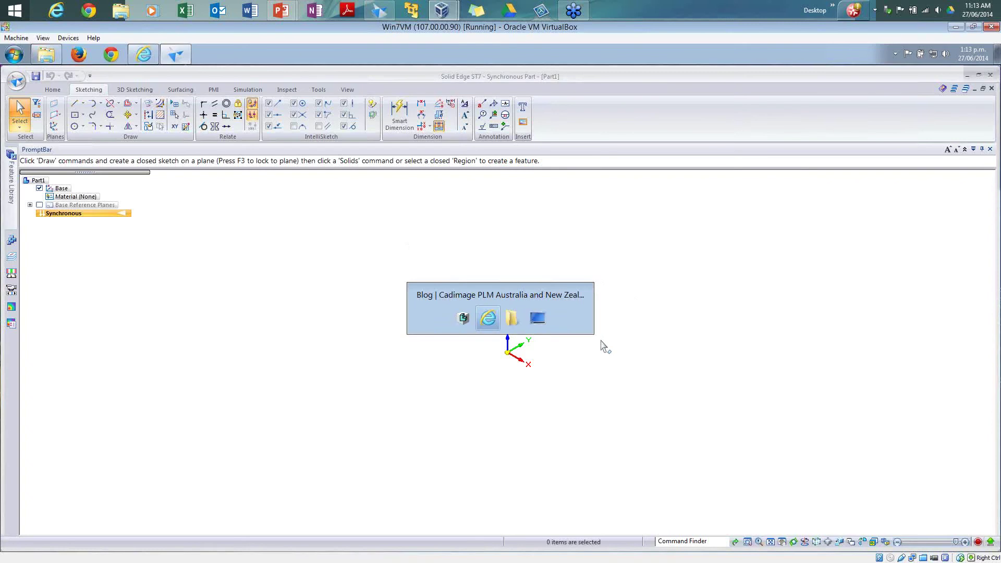
mouse_move(284, 9)
click(254, 80)
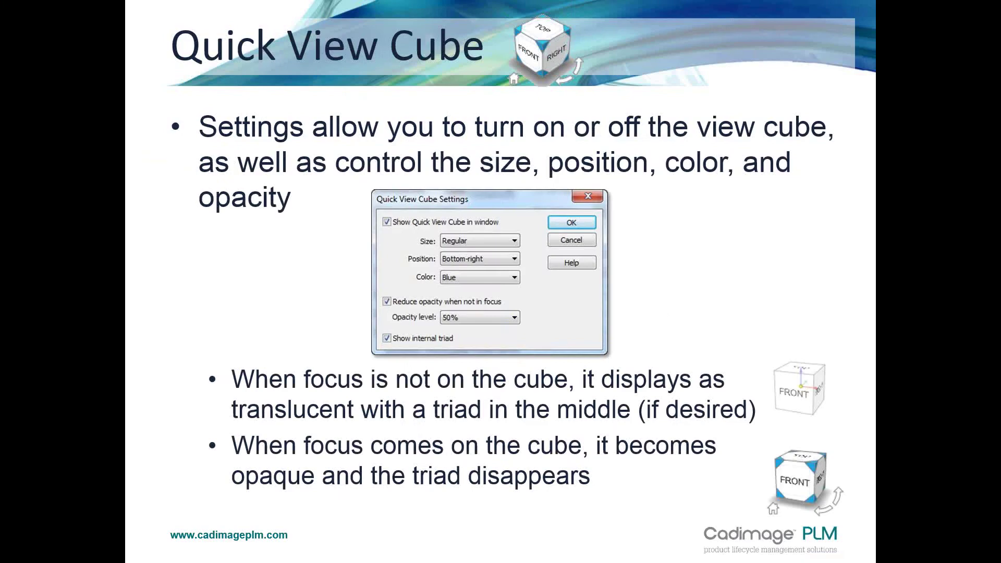
key(Right)
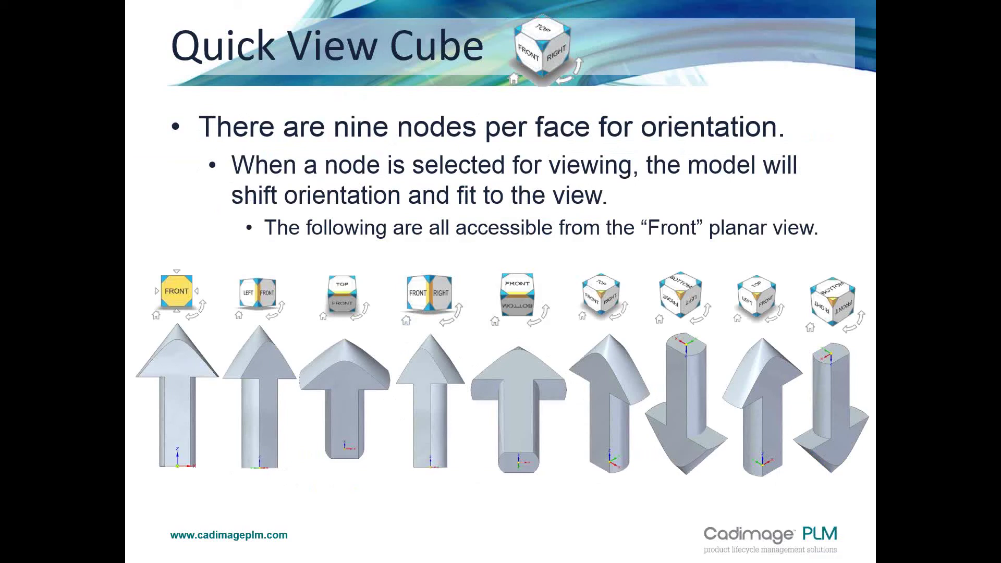
key(Right)
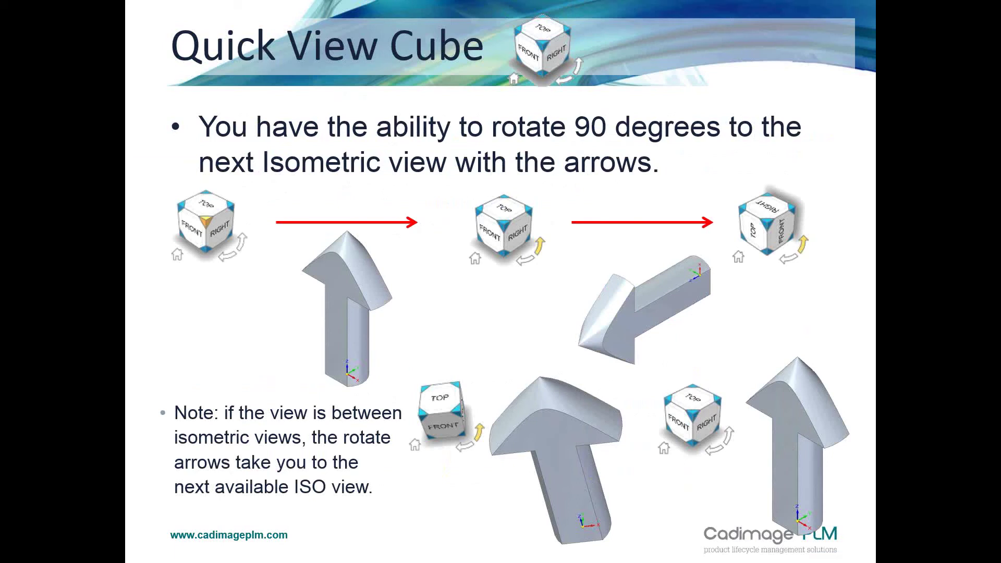
Switch to the carrier.asm assembly in Solid Edge and start editing the front side plate, Splate.par:2, in place
key(alt+Tab)
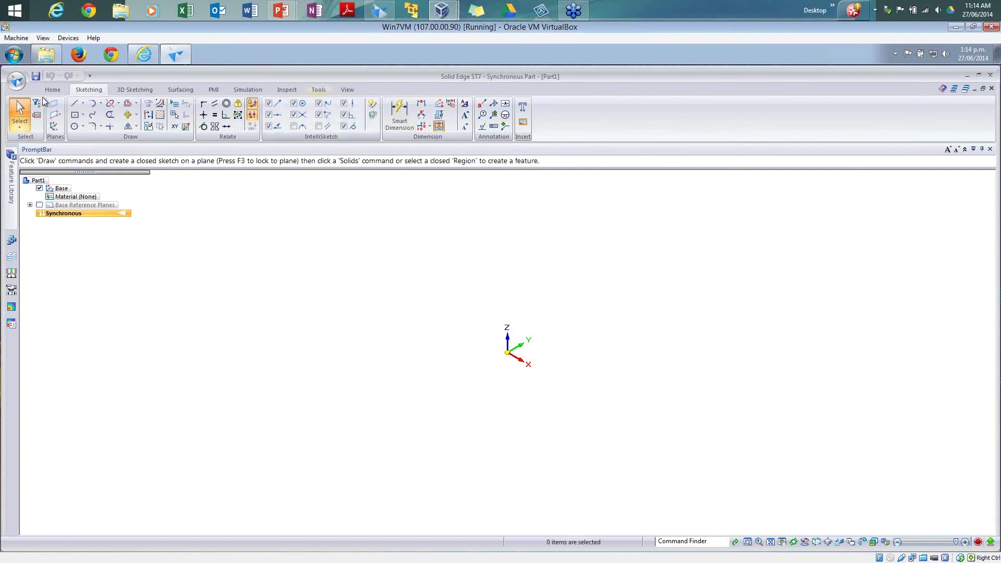
scroll(628, 127, up, 1)
click(896, 112)
click(891, 180)
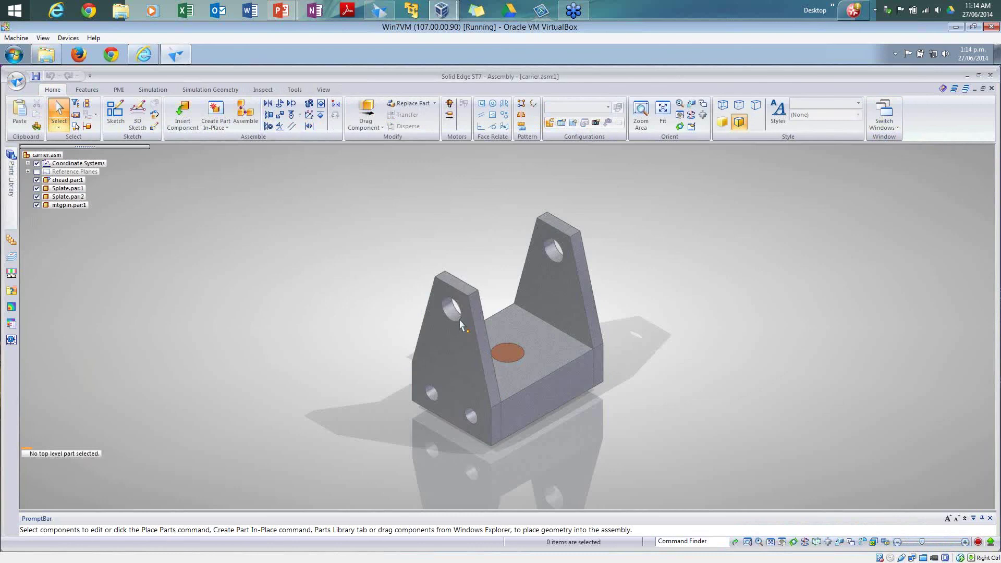
click(442, 324)
click(497, 371)
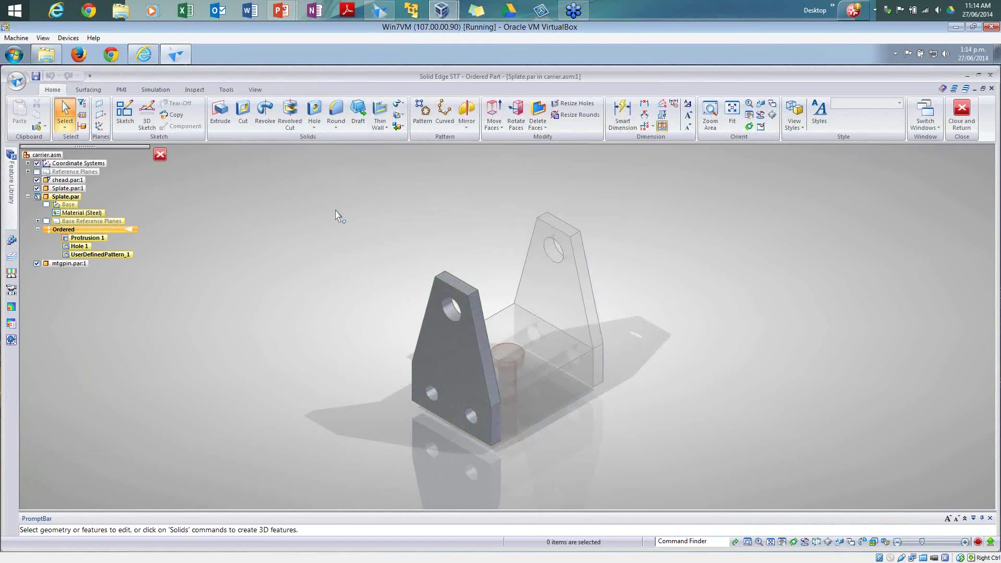
Close the in-place edit of the side plate to return to carrier.asm, and switch to the empty Part1 window
click(161, 154)
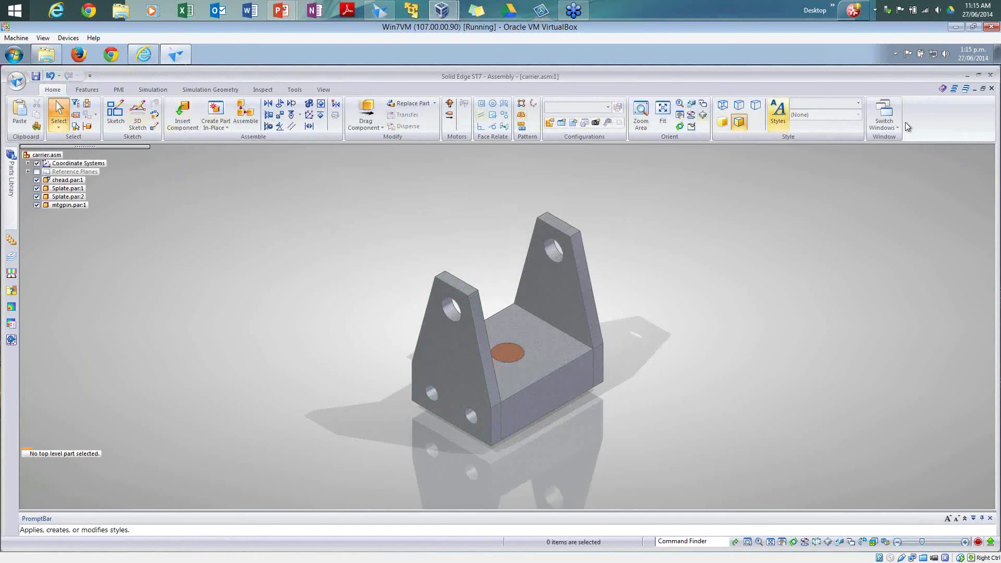
click(884, 115)
click(948, 174)
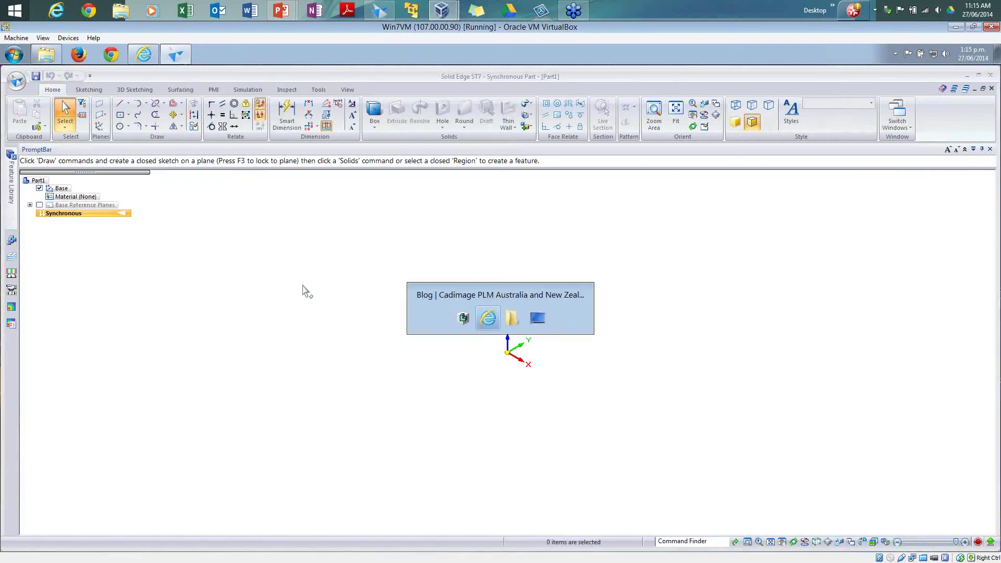
Switch to the PowerPoint slide show and advance past the Quick View Cube slide to the Sketching entry under Key areas
mouse_move(279, 18)
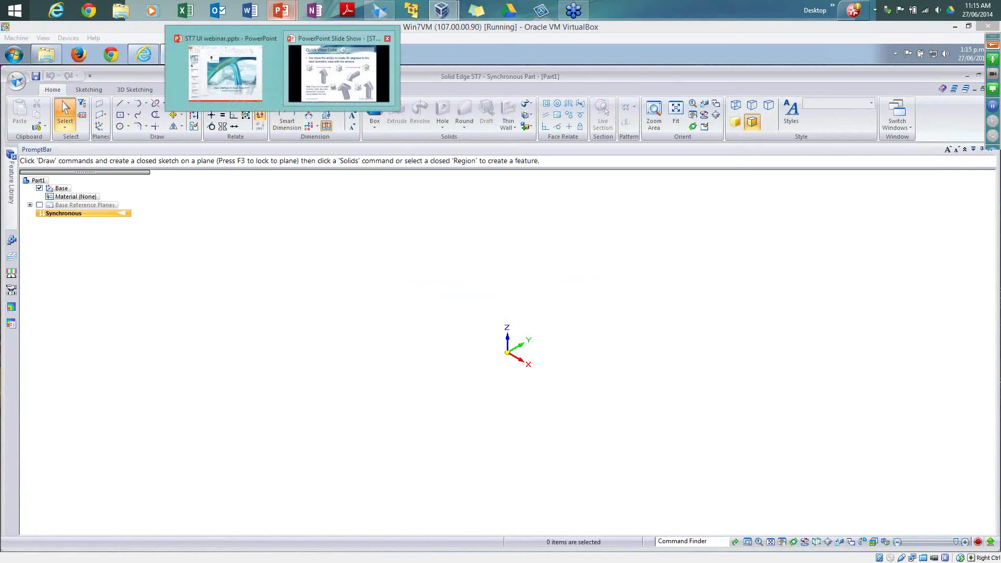
click(340, 73)
click(444, 239)
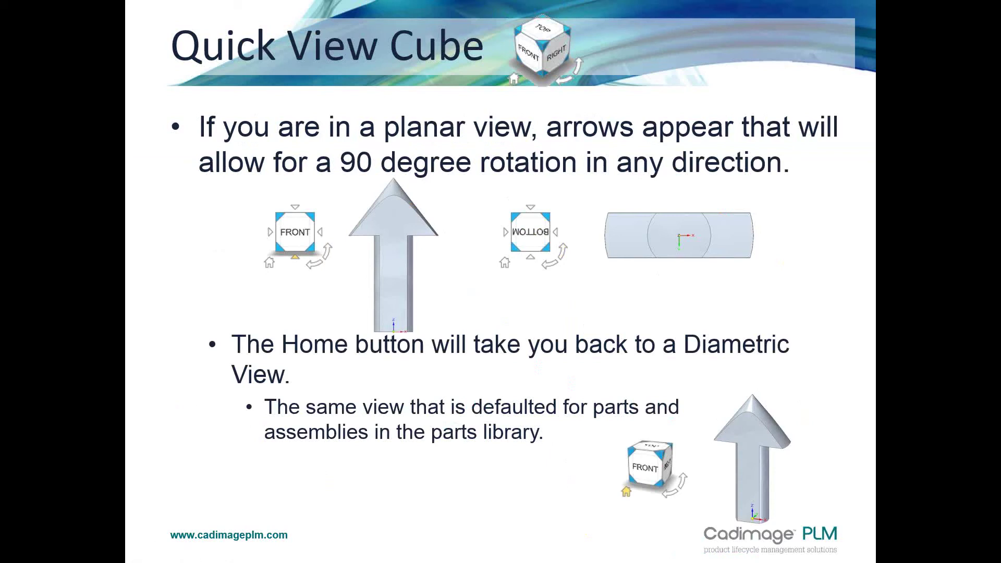
key(Right)
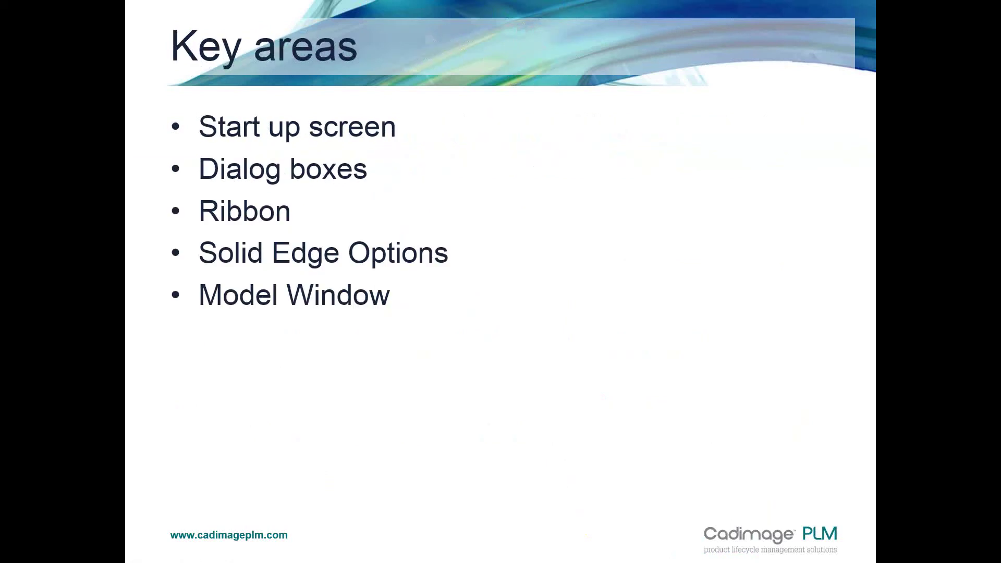
key(Right)
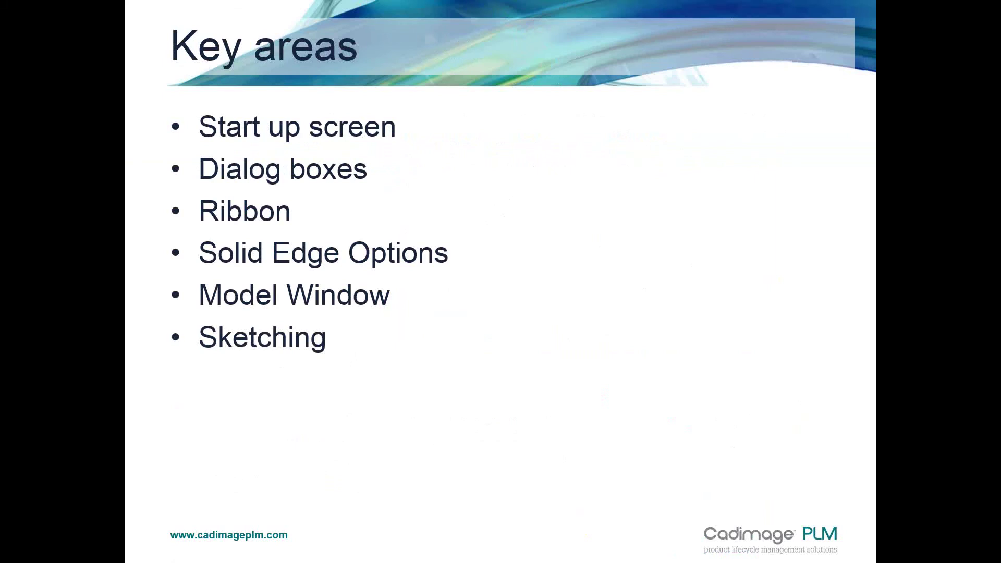
Return to the empty Solid Edge ST7 part, tilt the view and try the Sketch View command on it
key(alt+Tab)
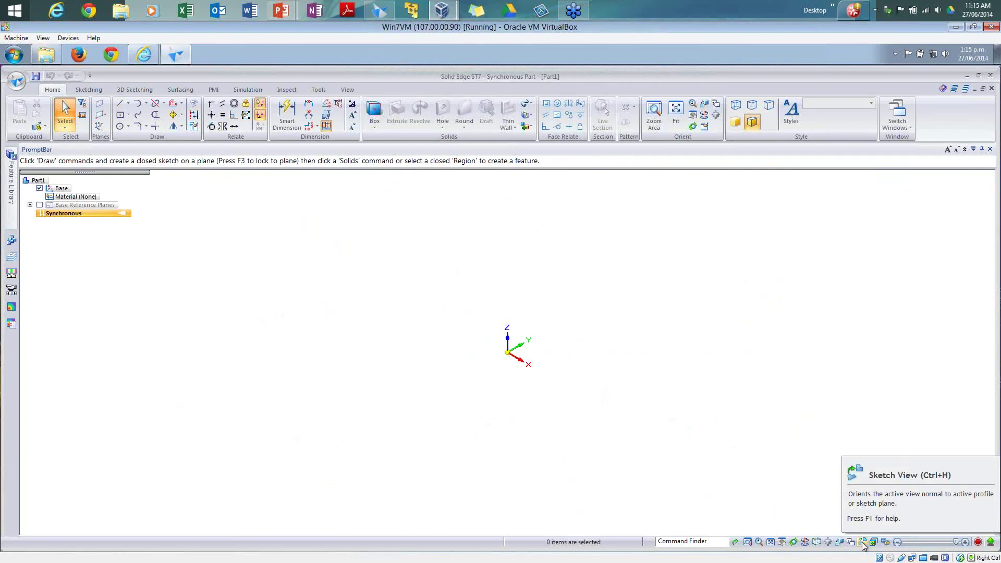
middle_drag(633, 360, 655, 337)
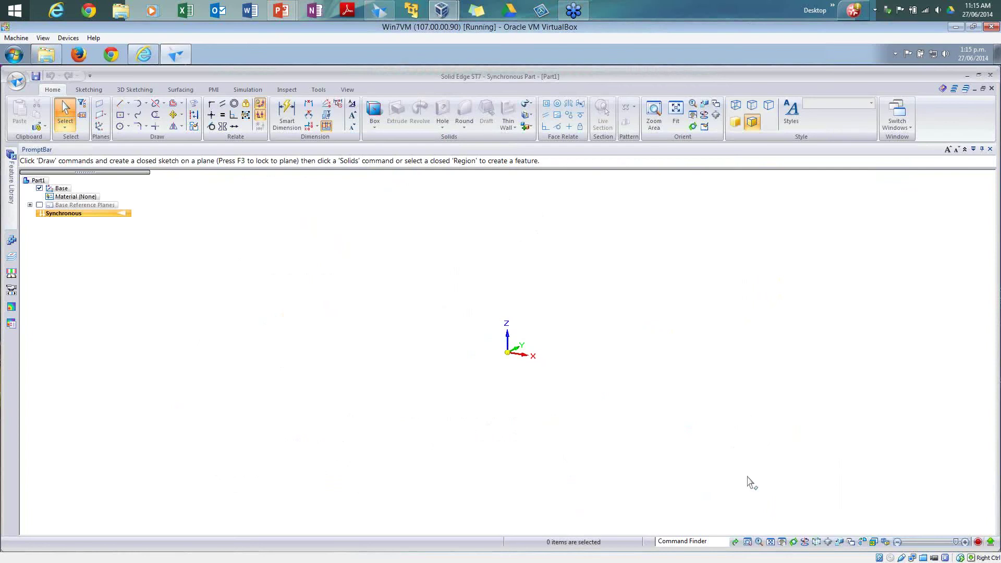
click(863, 543)
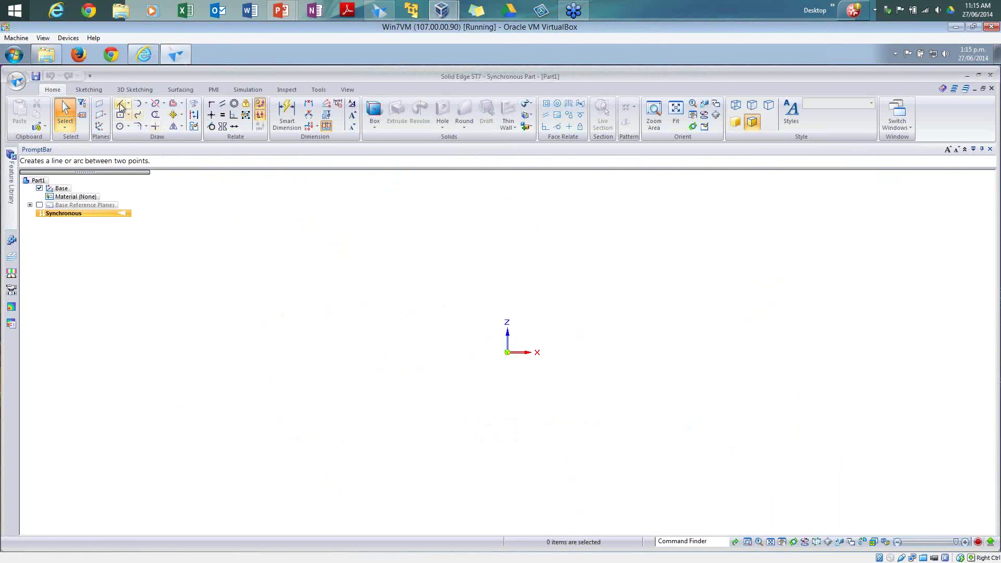
Compare the Line command's base plane locking in Solid Edge ST7 and Solid Edge ST6, ending back in ST7
click(147, 129)
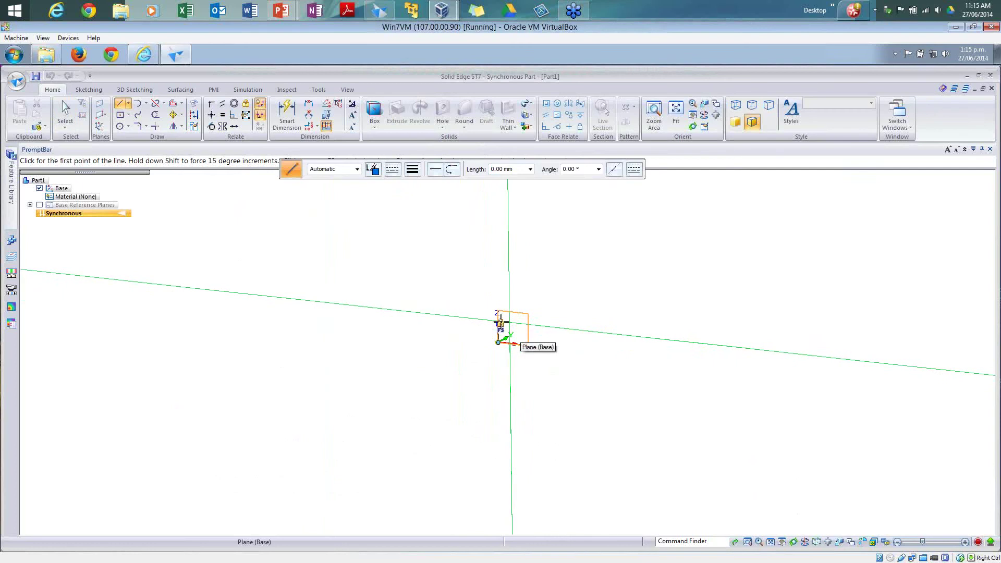
click(499, 324)
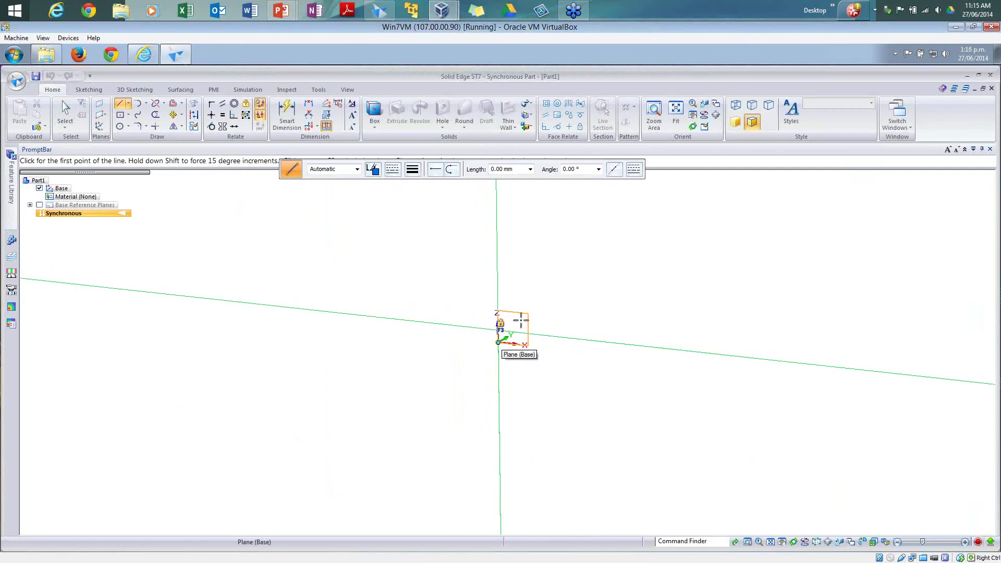
click(379, 10)
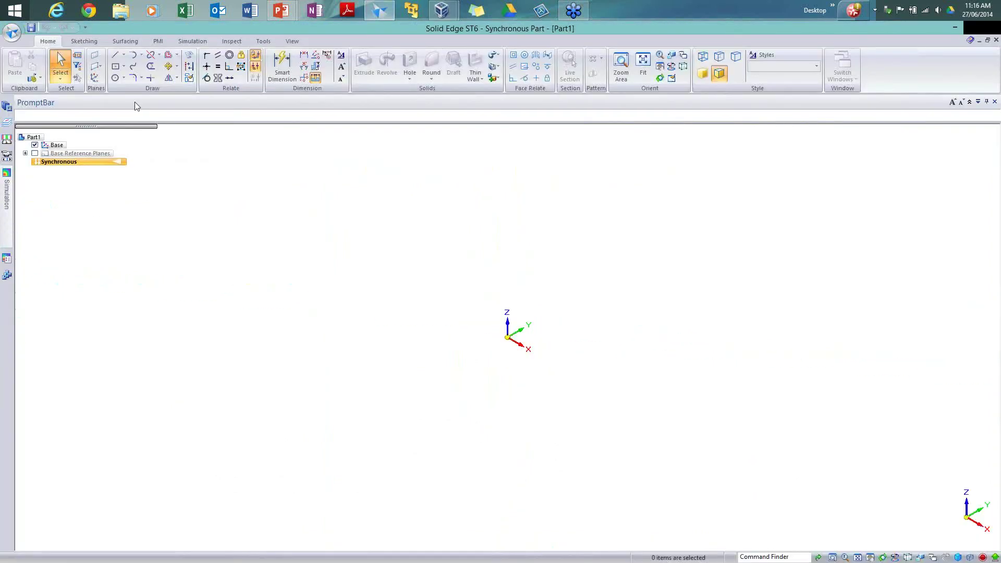
click(115, 55)
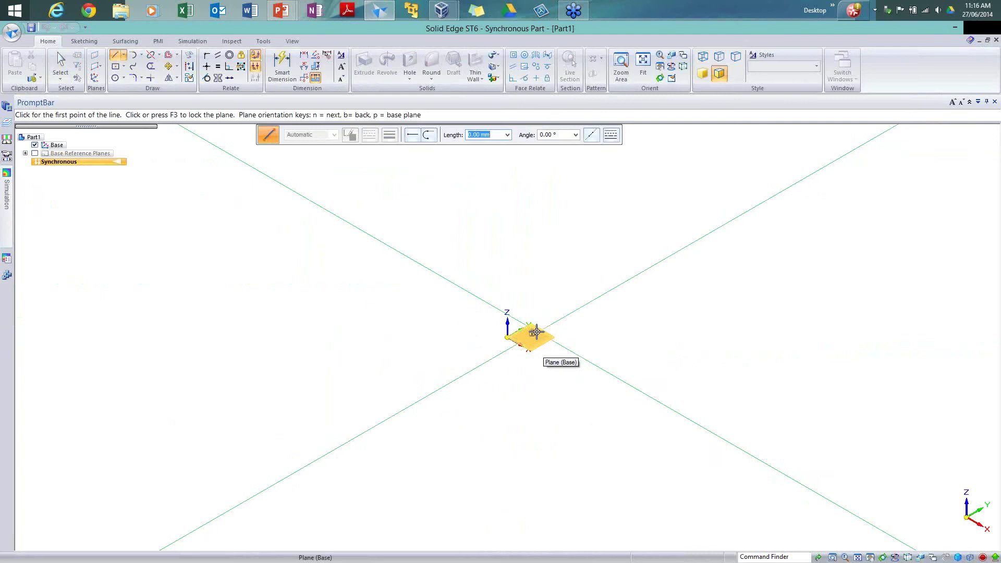
mouse_move(441, 10)
click(487, 89)
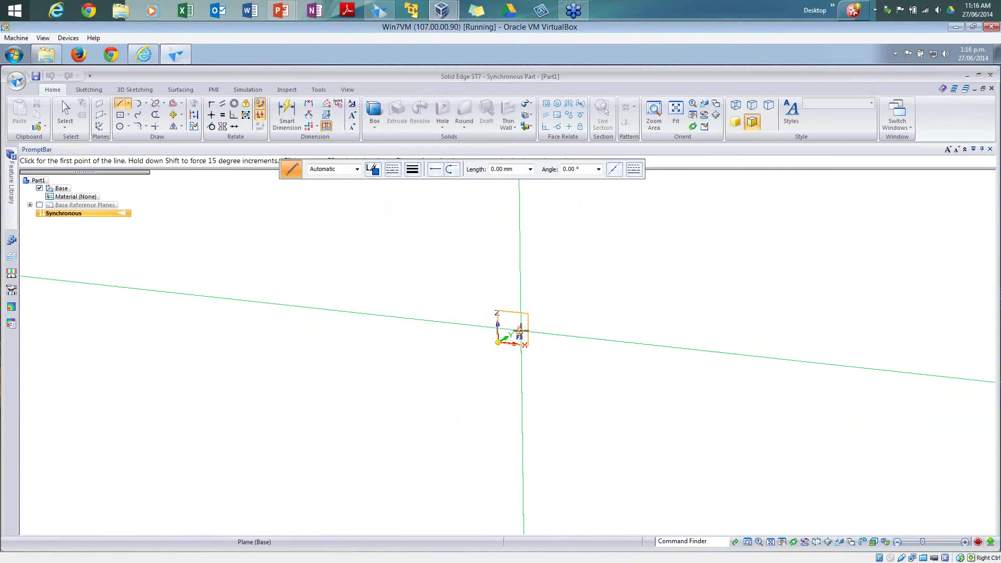
Lock sketching to the vertical XZ base plane and orient the view normal to it with Sketch View
click(519, 330)
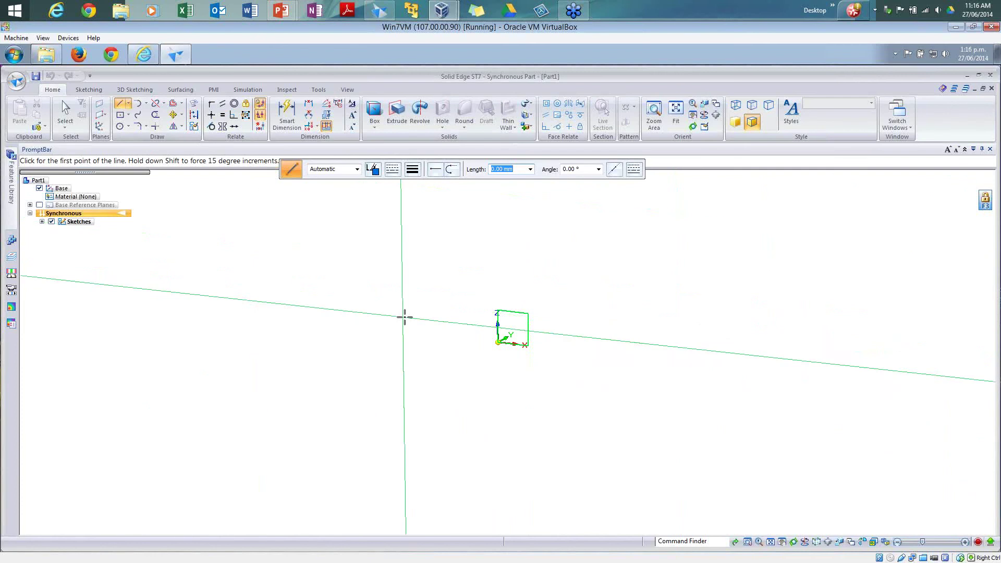
key(ctrl+h)
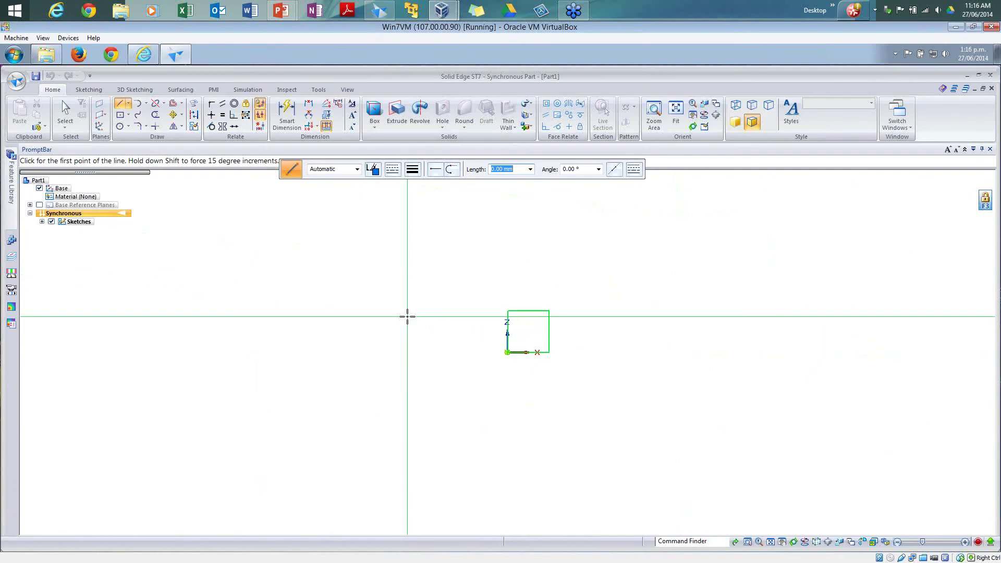
key(Escape)
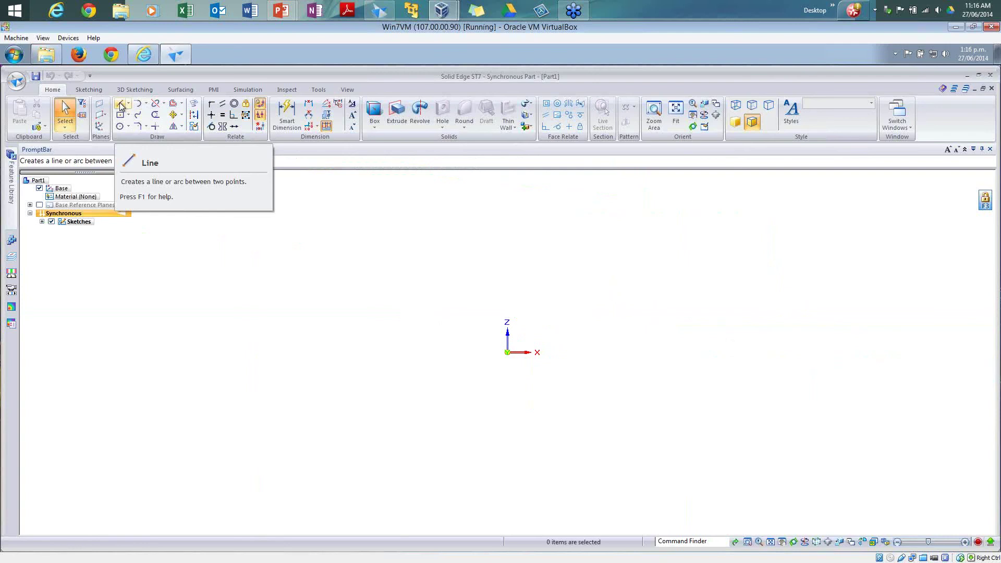
Draw a horizontal line 400 mm long above and left of the origin on the locked plane
click(120, 106)
click(322, 280)
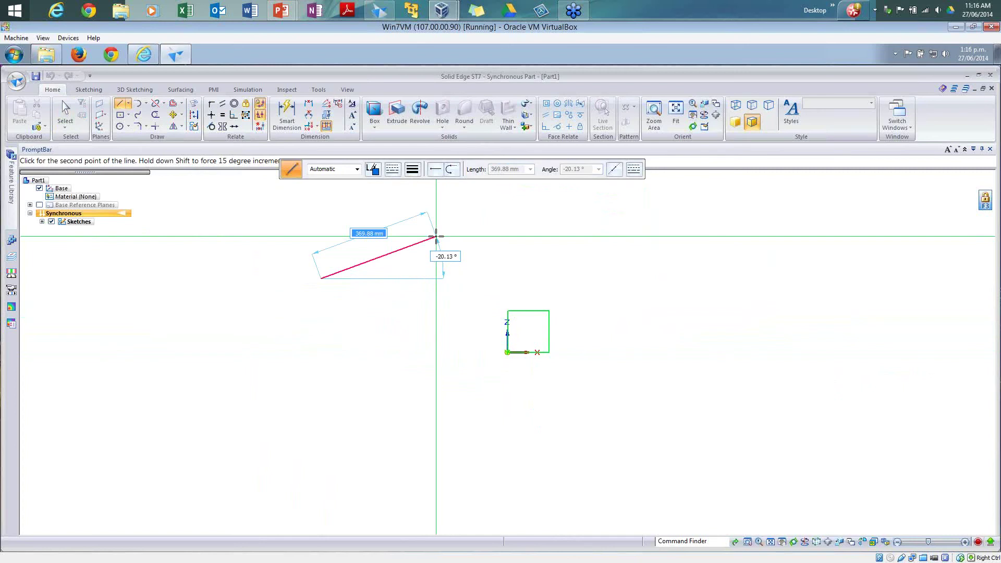
text(400)
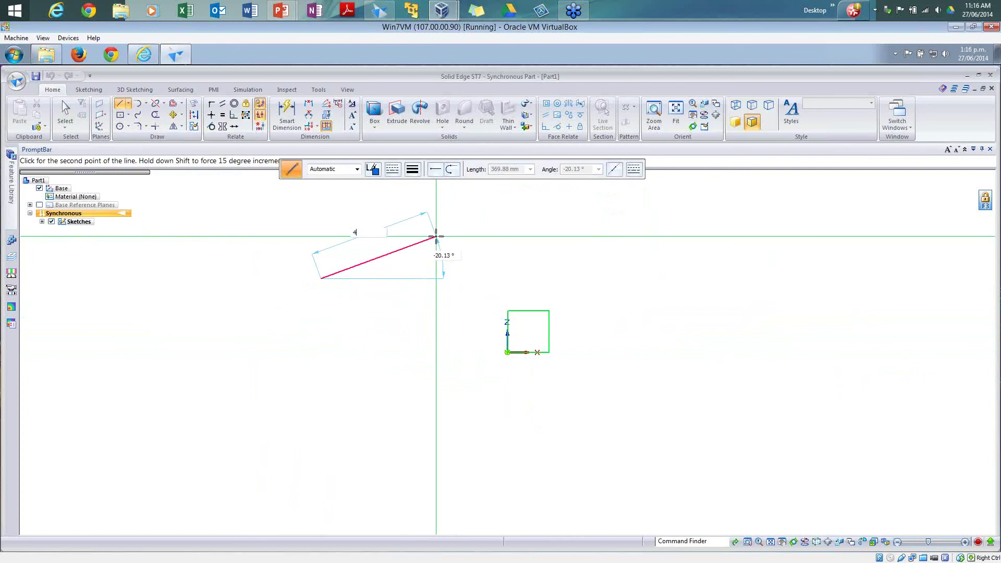
key(Tab)
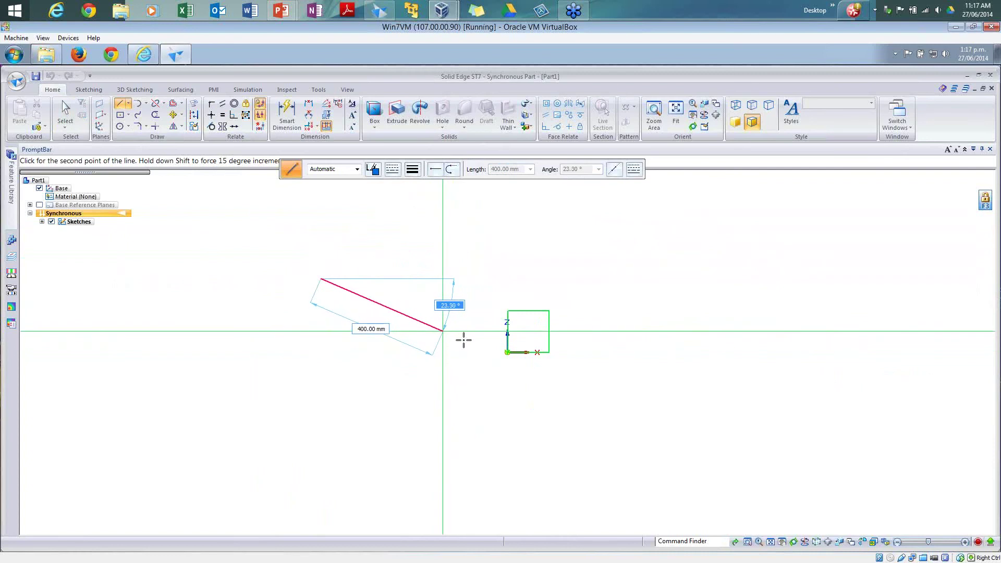
key(shift)
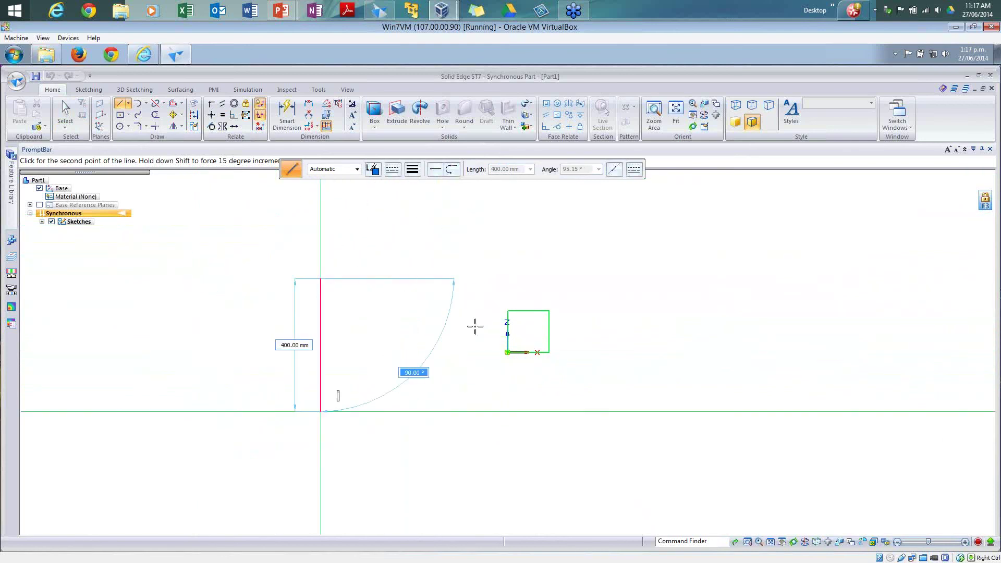
click(486, 278)
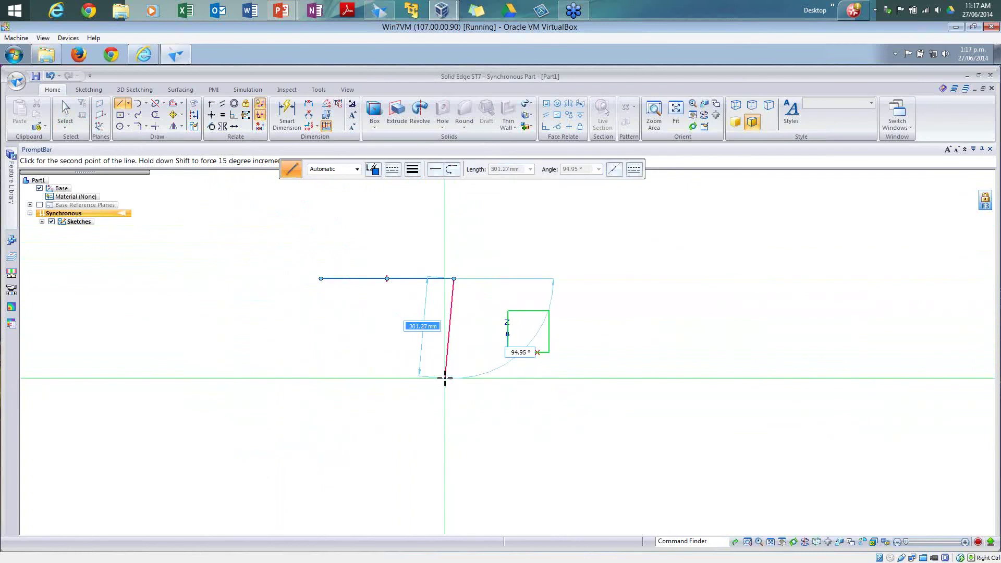
Draw a circle with a 400 mm diameter above and right of the origin
right_drag(317, 328, 362, 332)
click(678, 278)
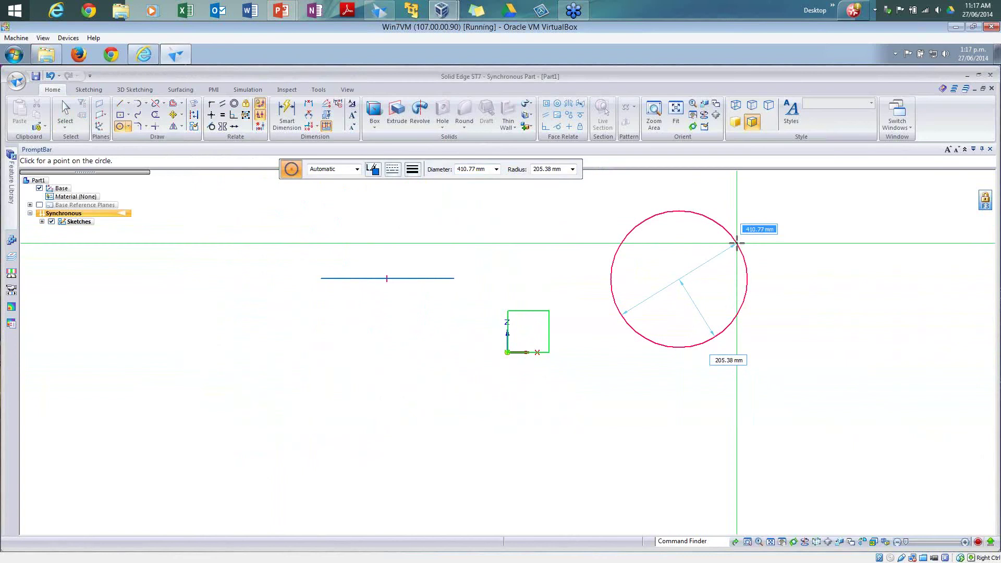
text(400)
key(Return)
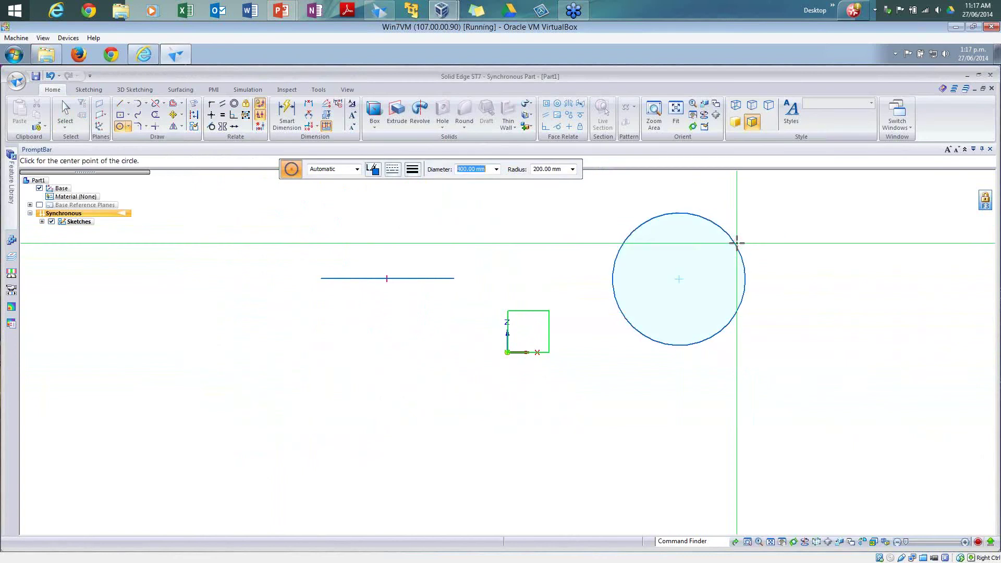
key(Escape)
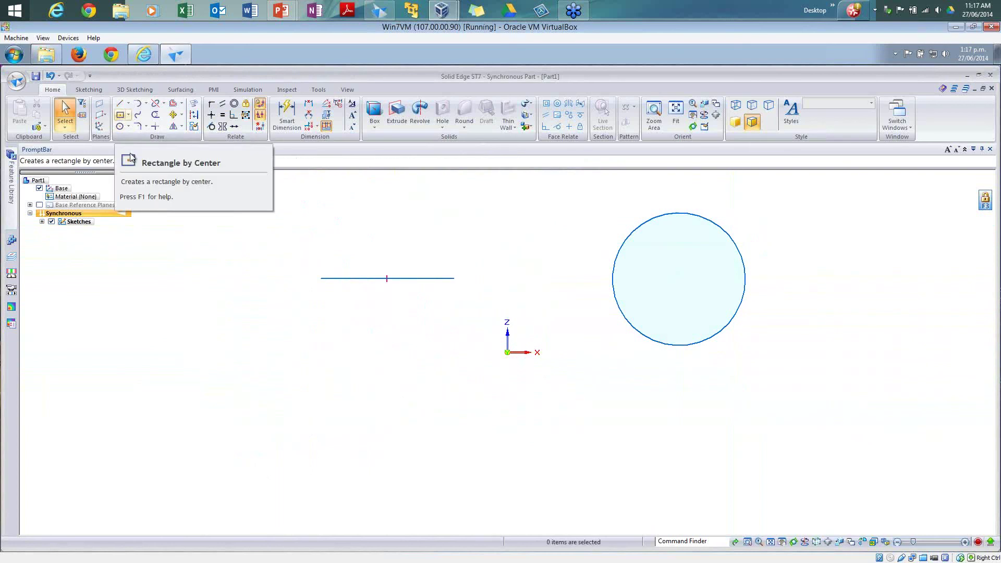
Draw a center rectangle below the horizontal line and a center square below the circle
click(120, 115)
click(262, 411)
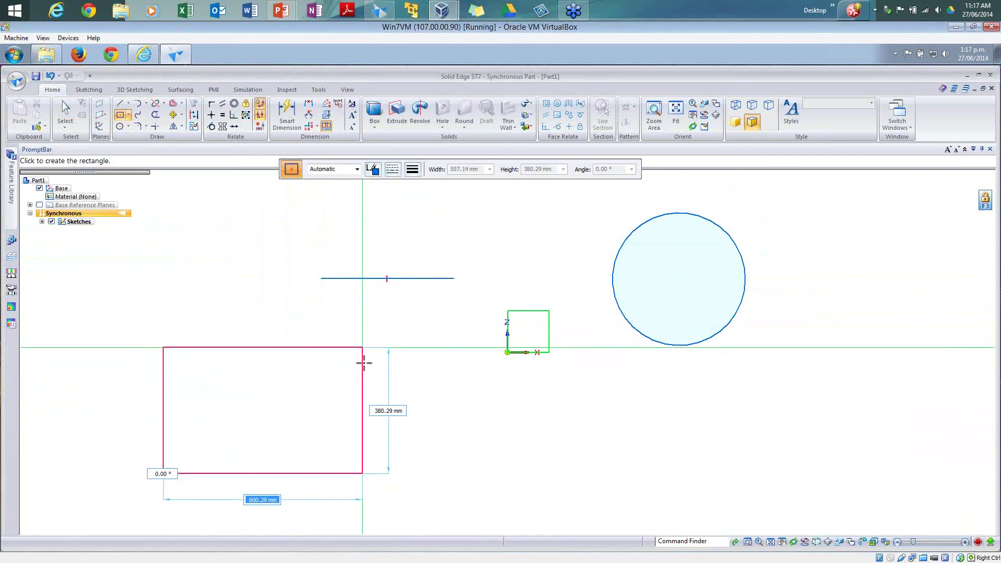
click(329, 366)
click(670, 437)
click(731, 376)
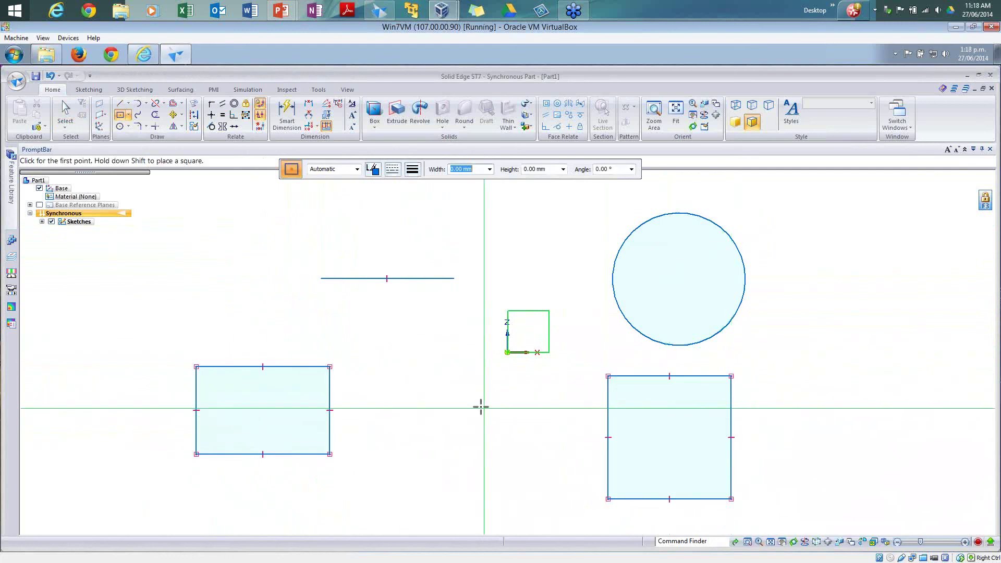
Draw an open S-shaped curve running downward on the right side of the circle and square
scroll(503, 409, down, 1)
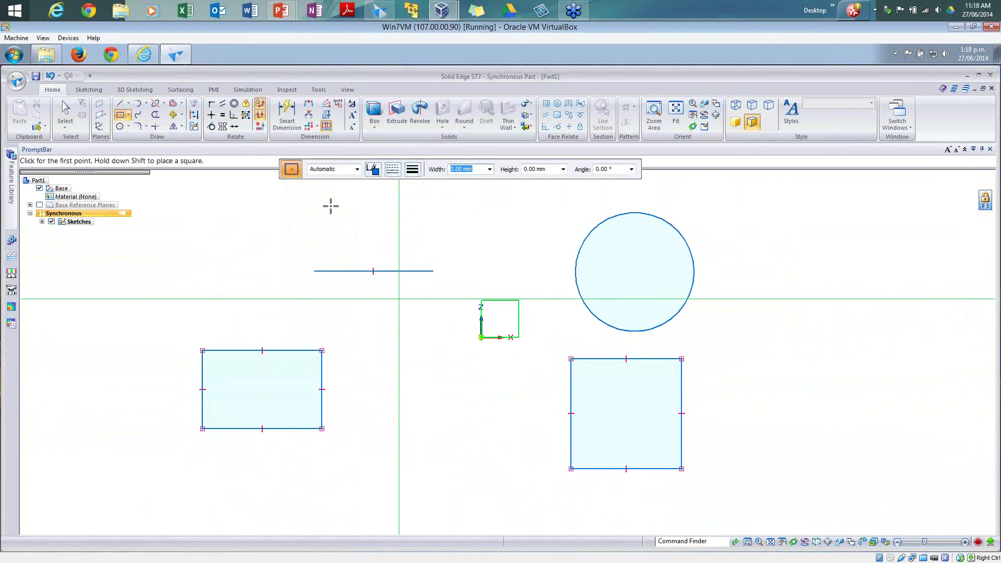
click(138, 114)
click(746, 211)
click(860, 228)
click(894, 302)
click(844, 365)
double_click(866, 423)
double_click(882, 468)
key(Escape)
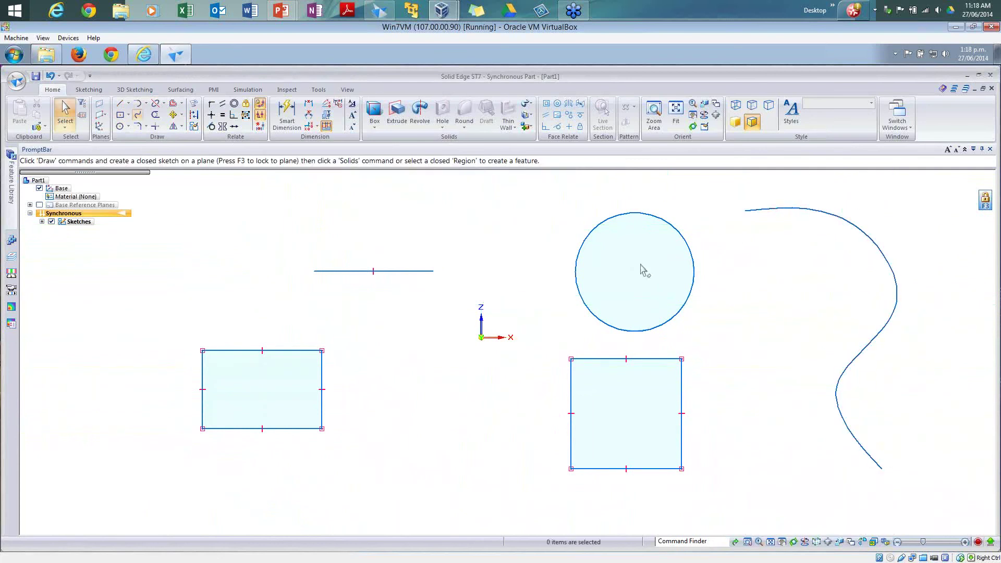
Dimension the circle's diameter and the S-shaped curve's length with Smart Dimension
right_click(779, 279)
click(752, 271)
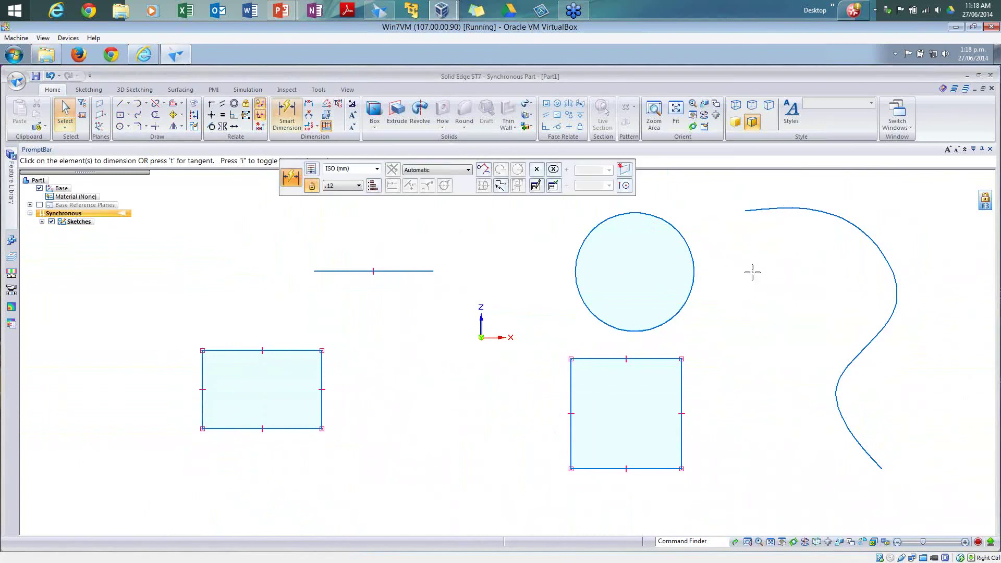
click(685, 241)
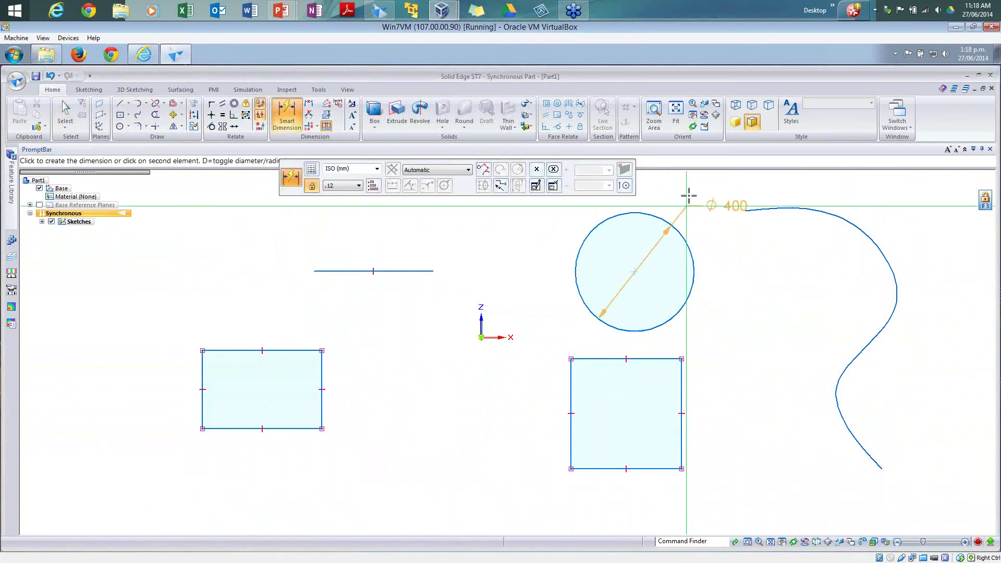
click(690, 191)
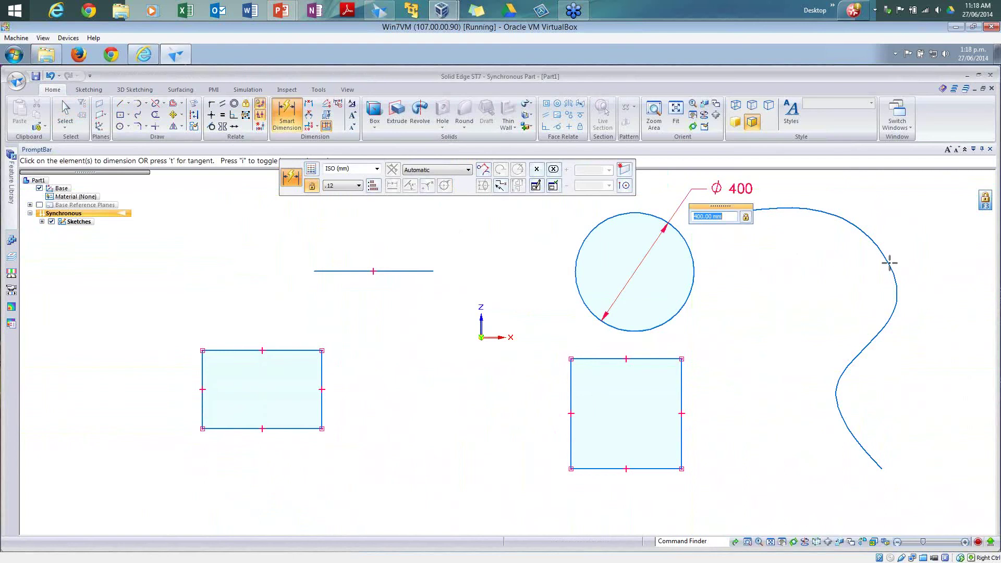
click(877, 252)
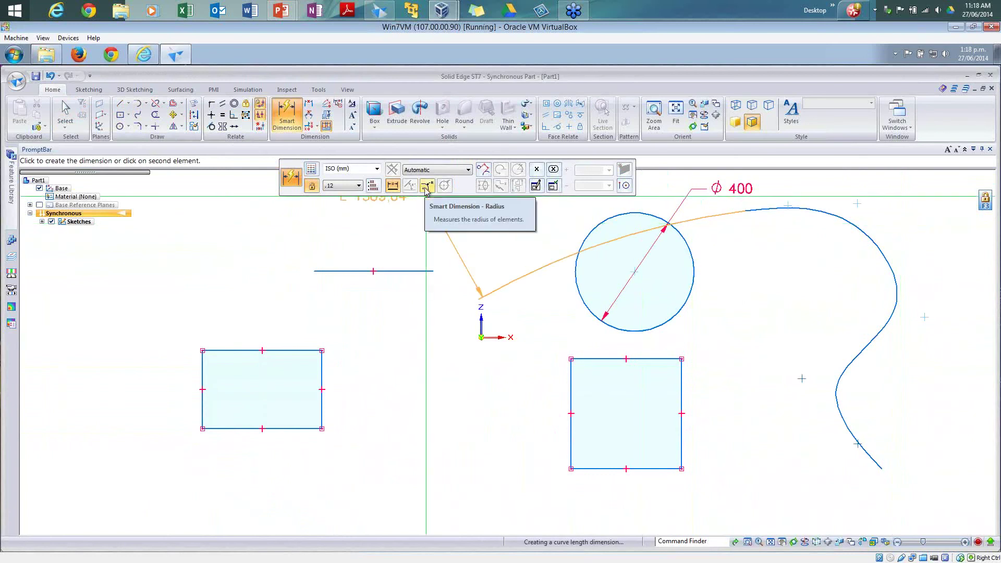
click(898, 229)
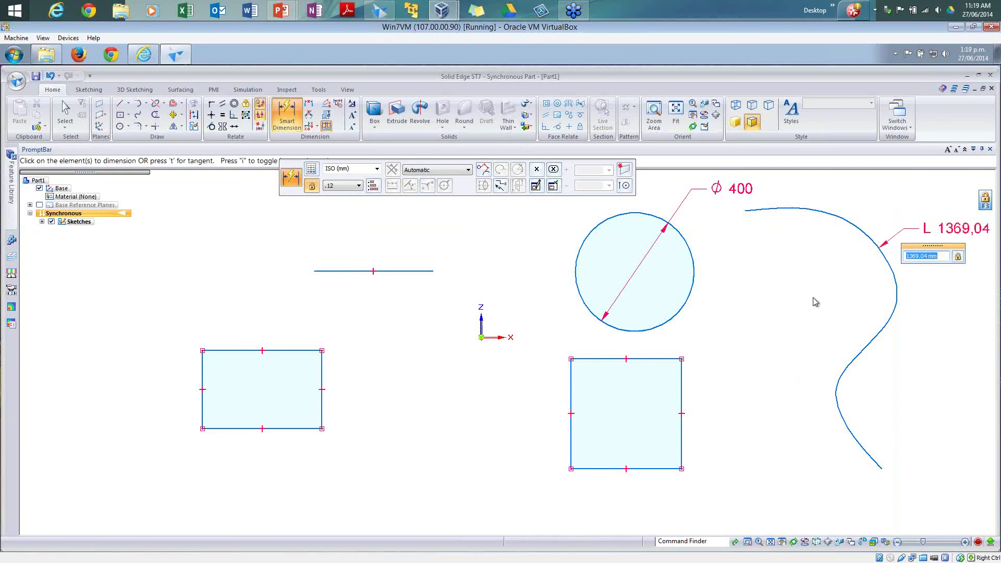
key(Escape)
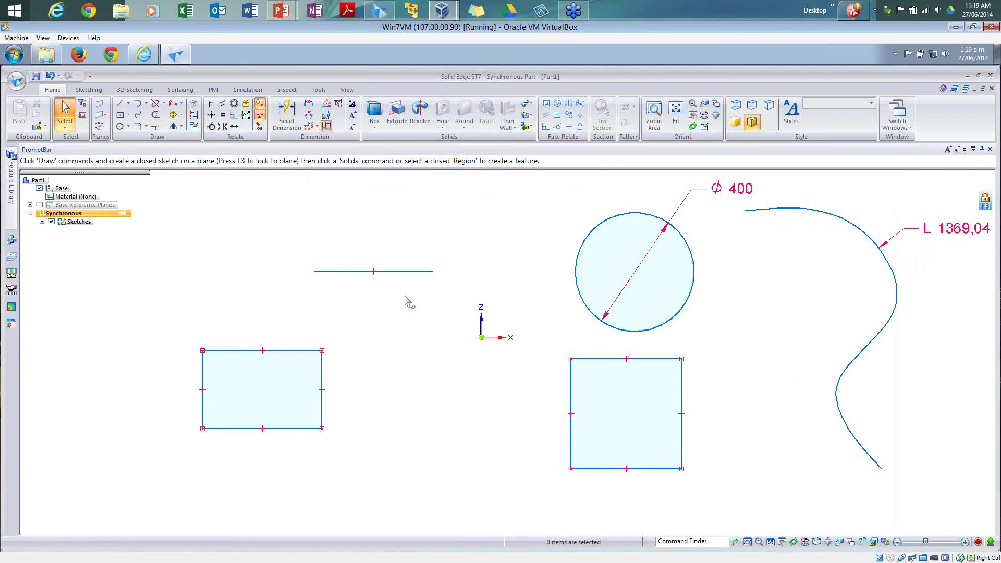
Select the S-shaped curve to view its edit points and control polygon, and clear the selection
click(788, 211)
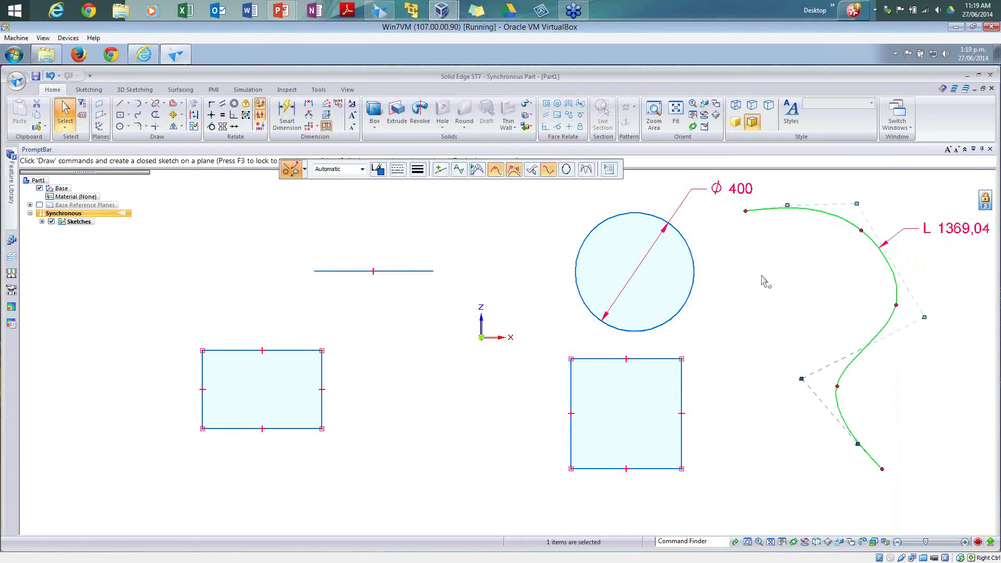
click(832, 269)
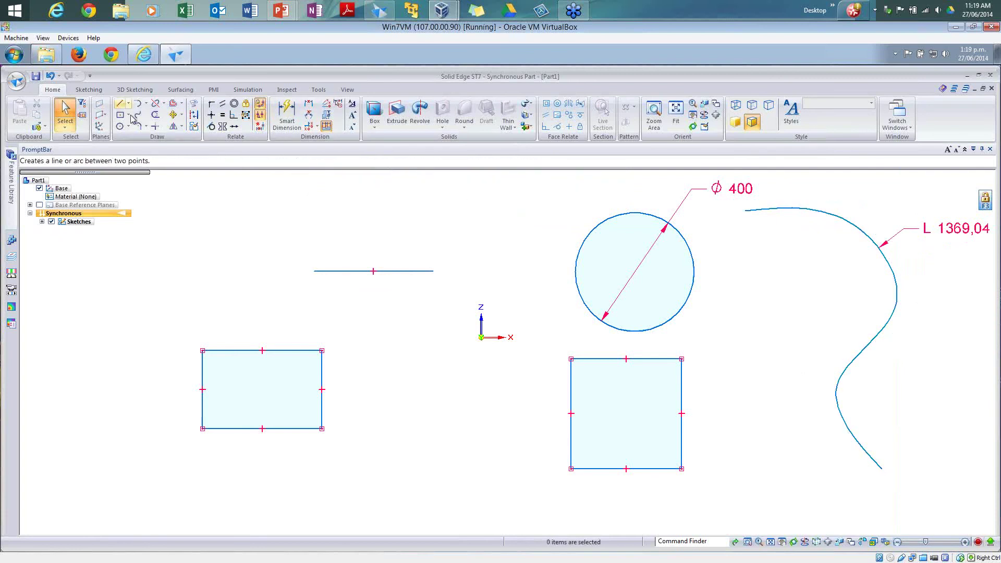
Draw a line joining the midpoints of the rectangle's right side and the square's left side, and undo it
click(120, 103)
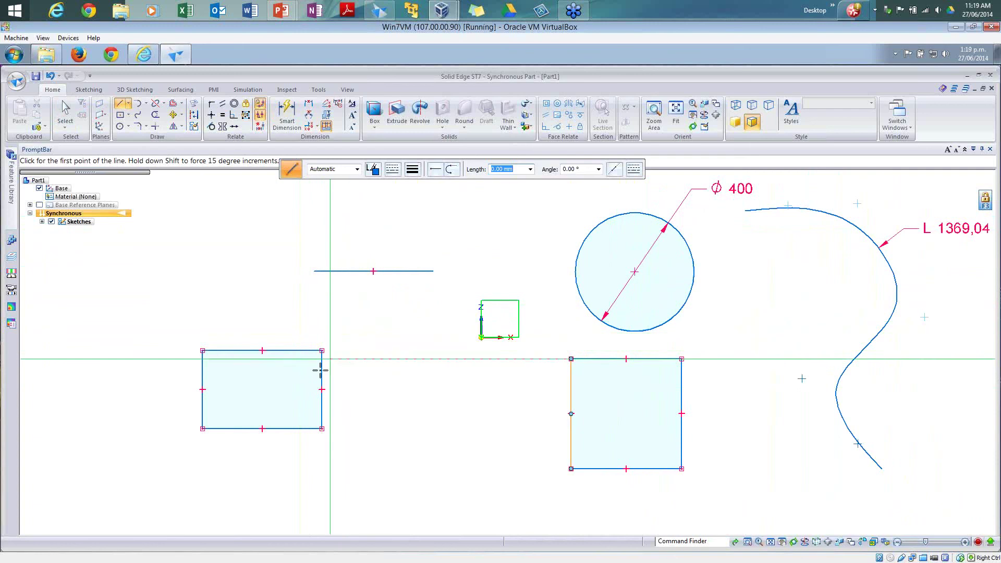
click(321, 390)
click(571, 413)
right_click(389, 342)
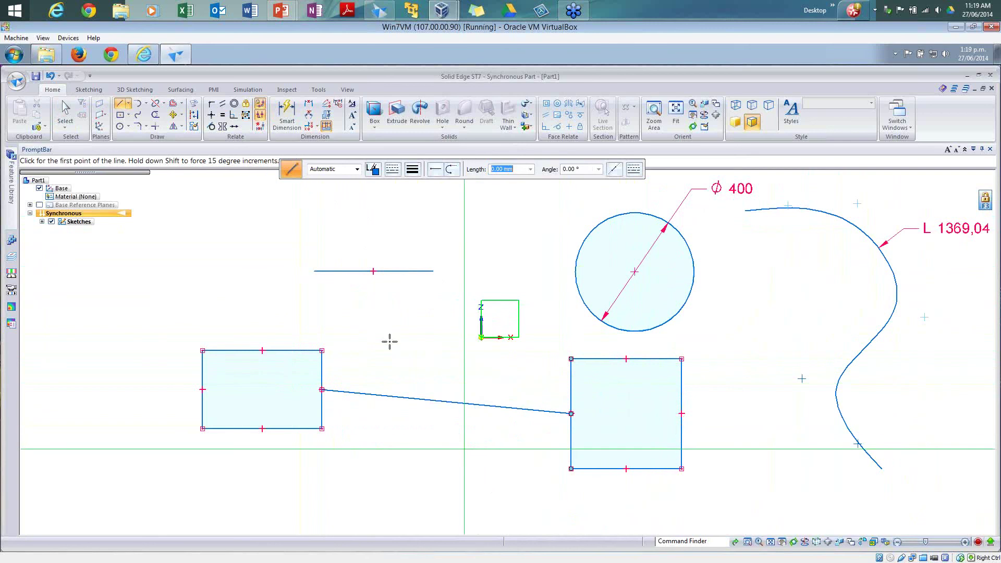
key(Escape)
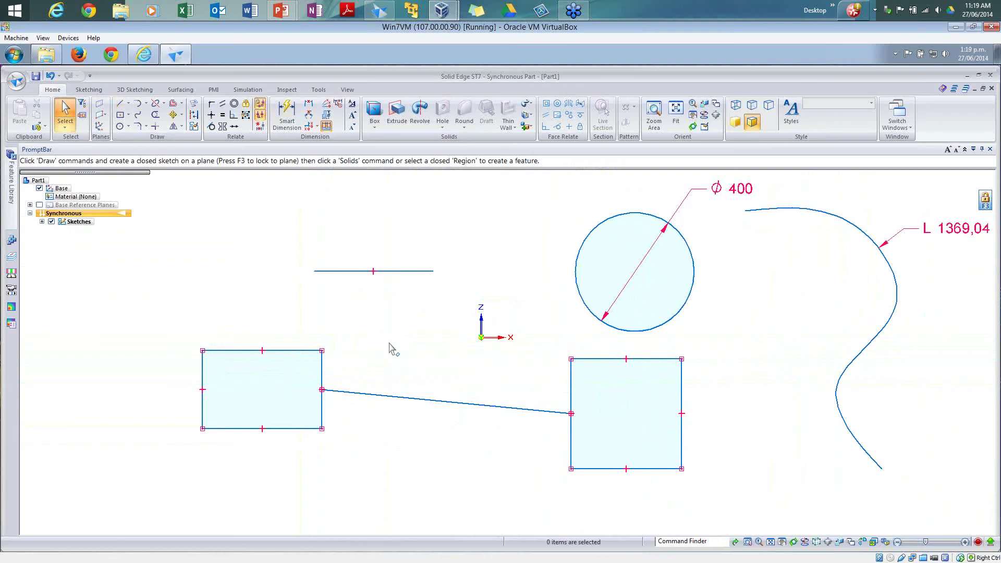
key(ctrl+z)
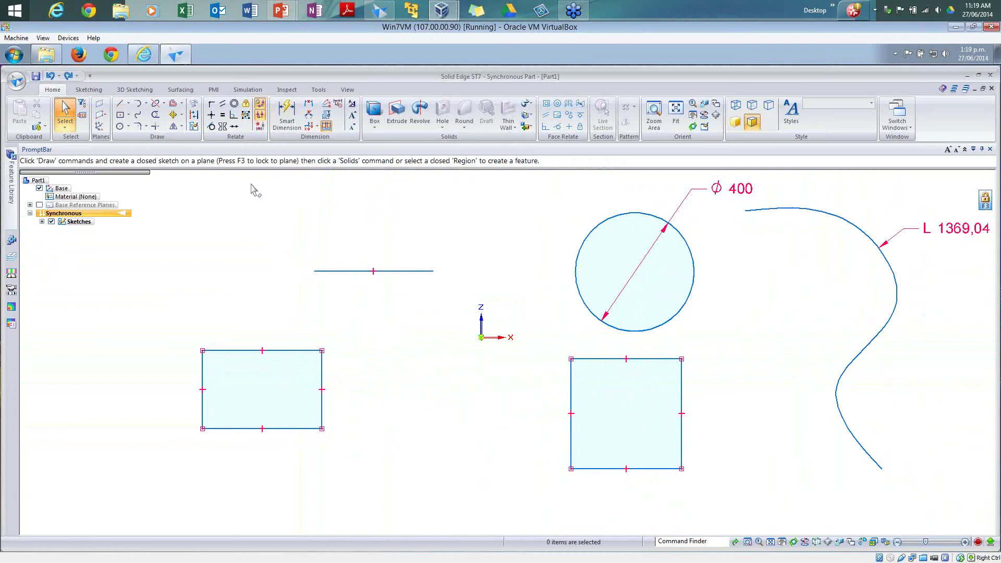
Apply an Equal relation to the horizontal line and the rectangle's top and right sides, with the square's left side as the primary element
click(223, 117)
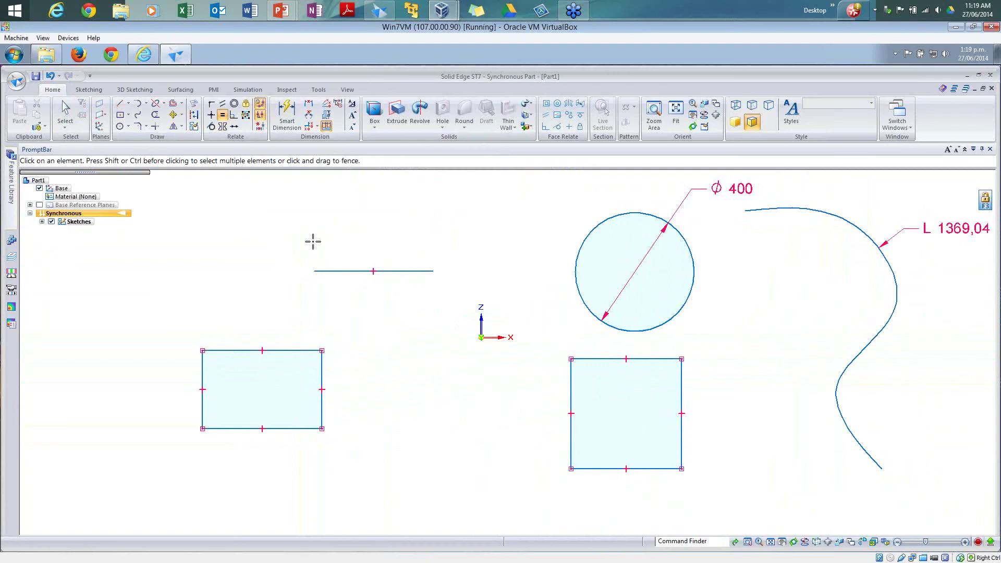
click(331, 270)
click(297, 350)
click(322, 377)
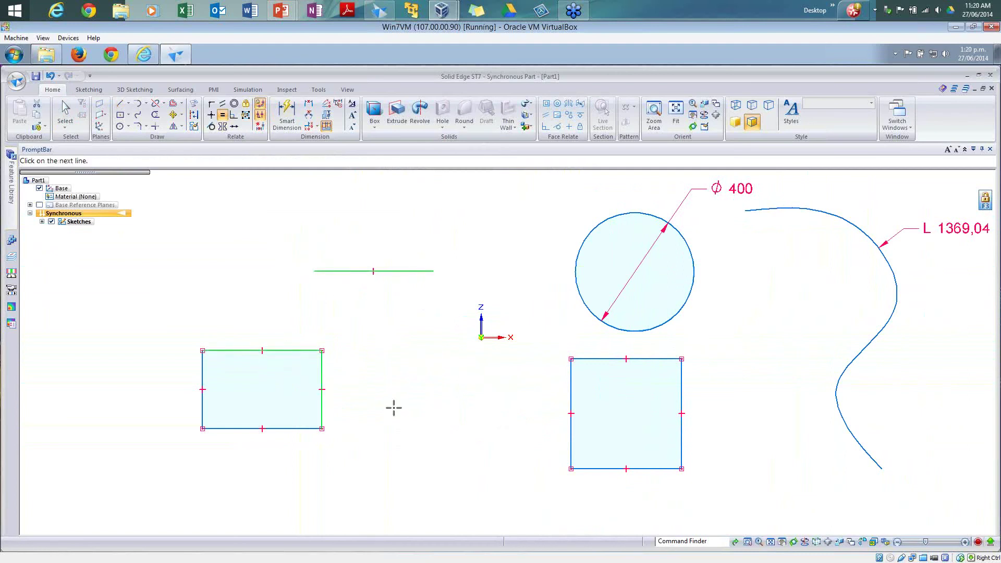
right_click(501, 410)
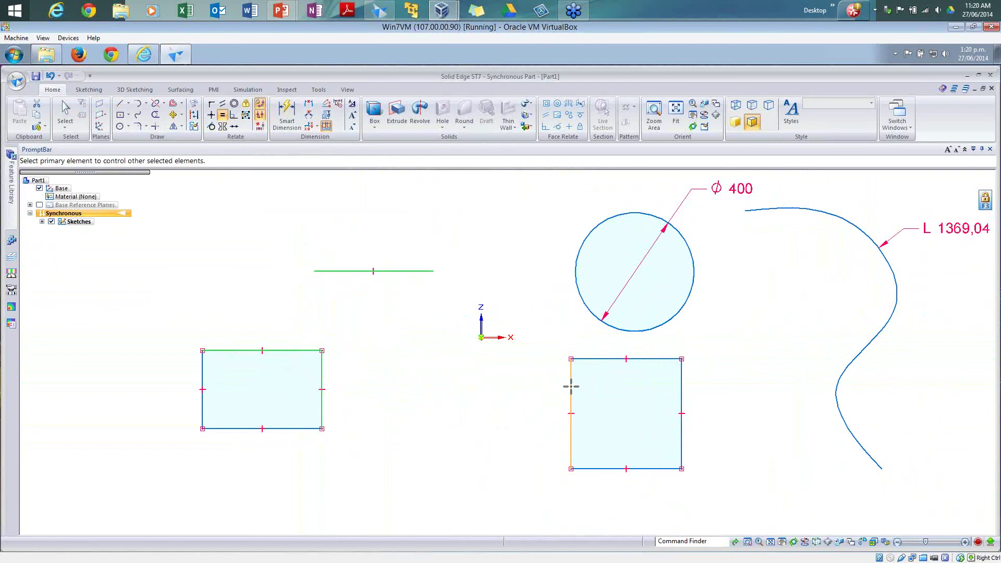
click(571, 386)
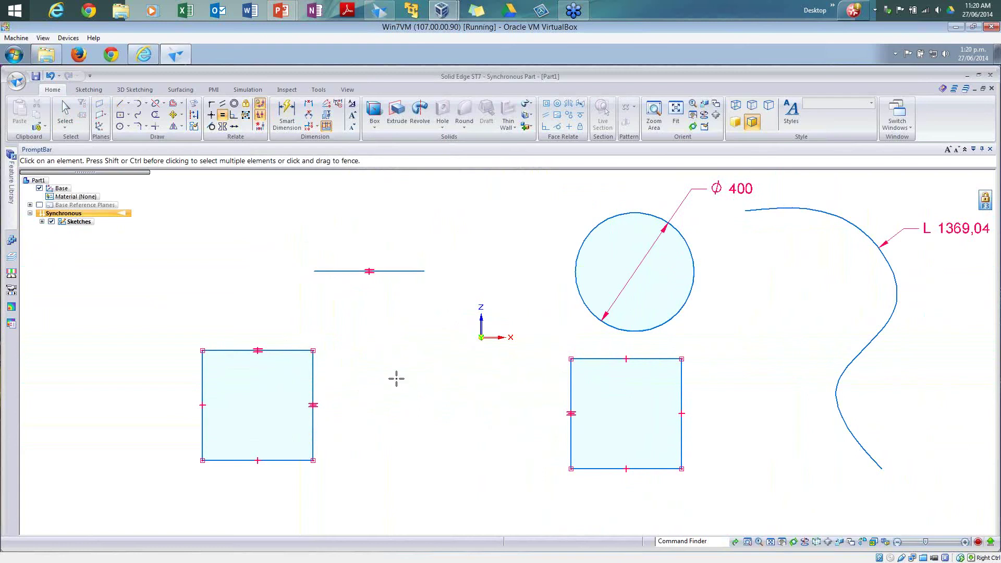
Dimension the left side of the square below the circle and set it to 390 mm
click(288, 114)
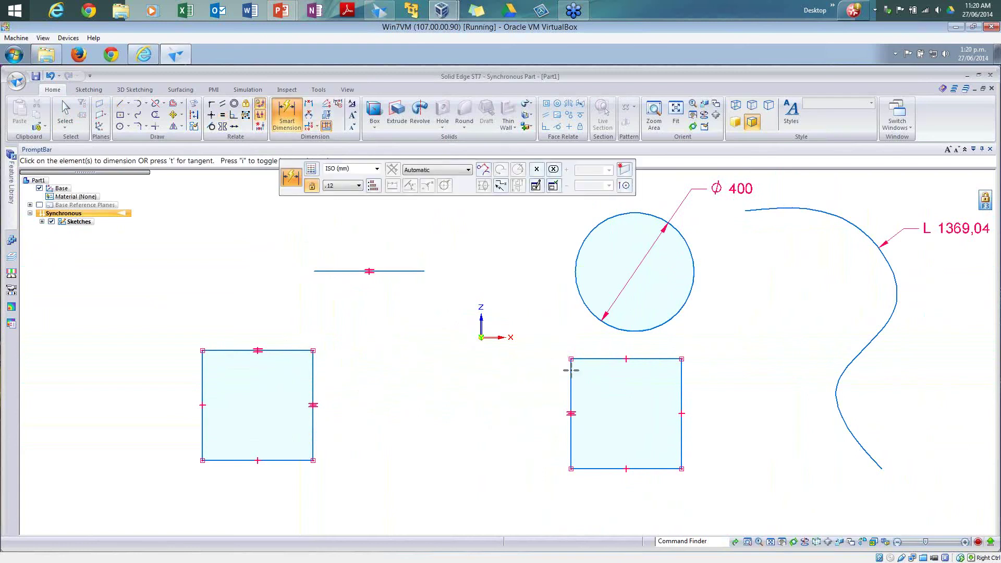
click(553, 379)
click(533, 381)
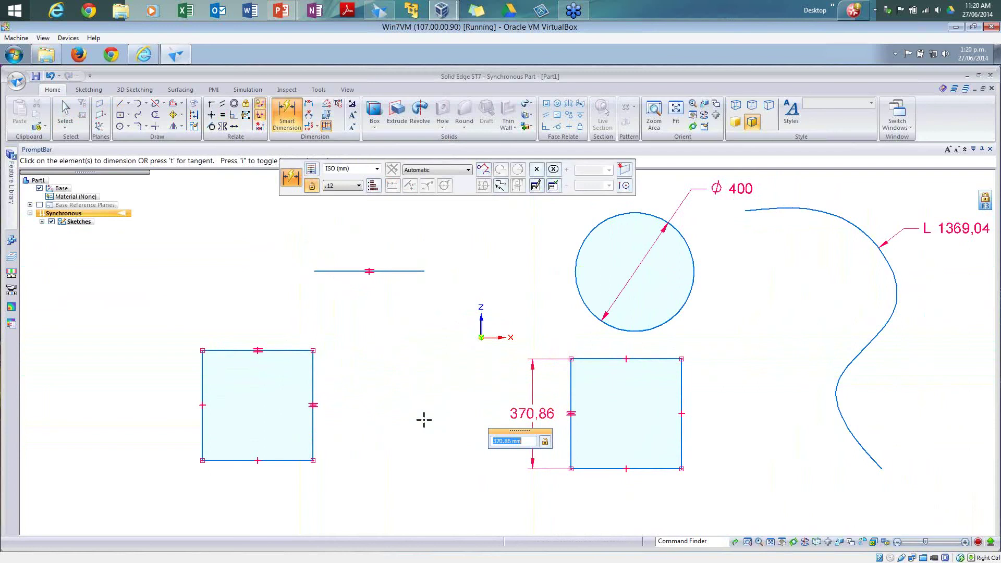
text(390)
key(Return)
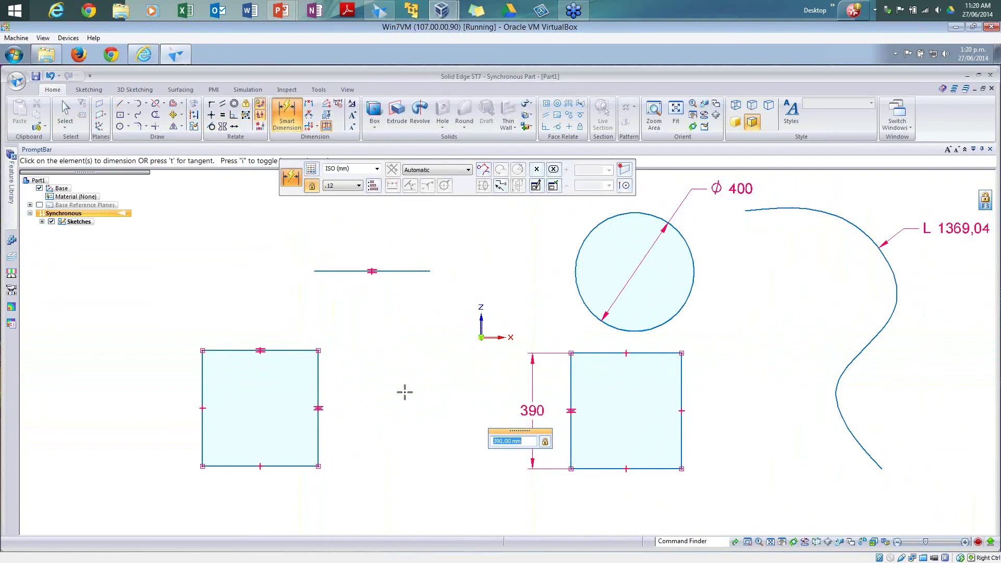
key(Escape)
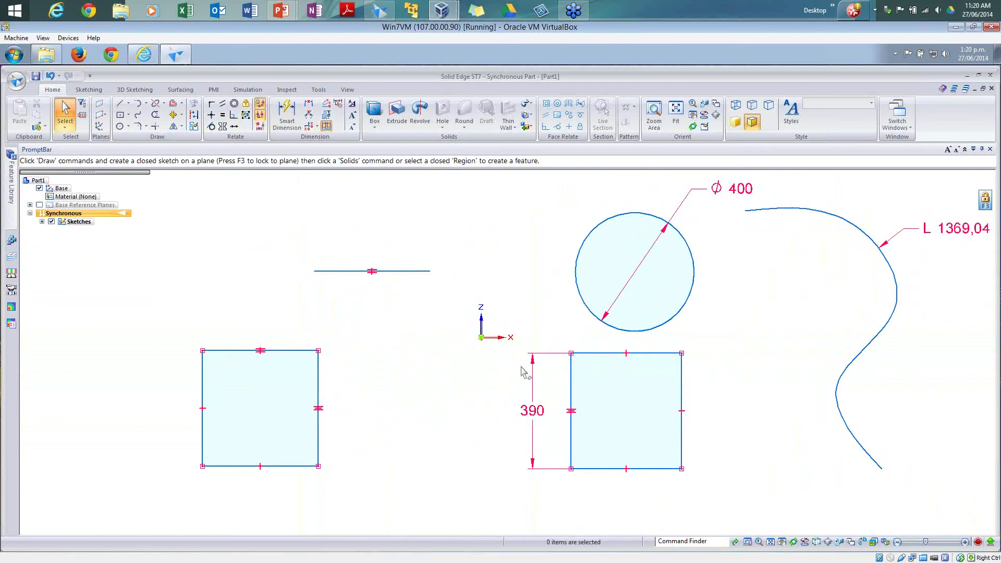
Convert all four sides of the square below the horizontal line to construction geometry
right_click(572, 360)
click(197, 117)
drag(164, 315, 399, 501)
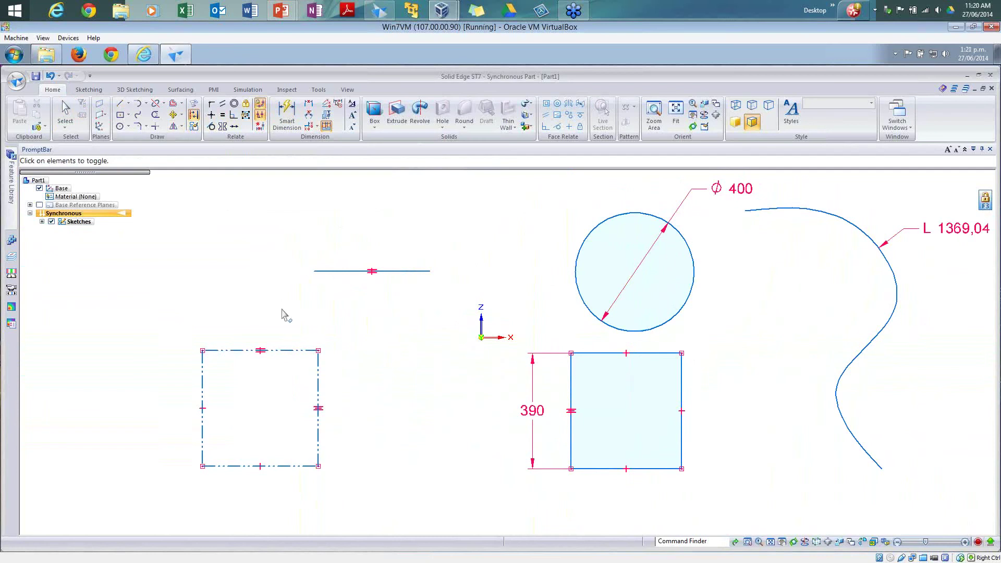
key(Escape)
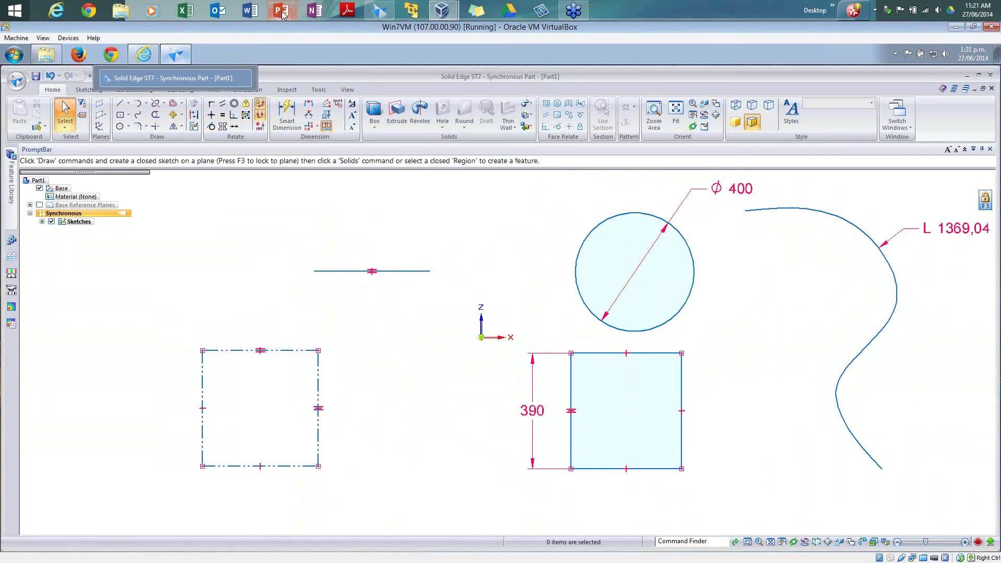
Switch to the PowerPoint slide show, reveal the Command Bar bullet on the Key areas slide, and return to Solid Edge
mouse_move(281, 10)
click(339, 73)
click(448, 270)
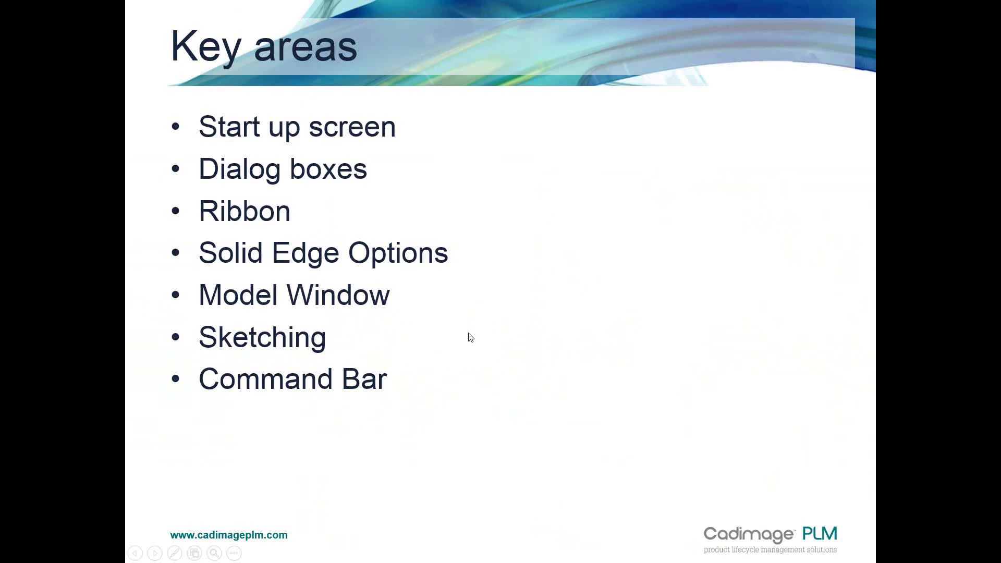
key(alt+Tab)
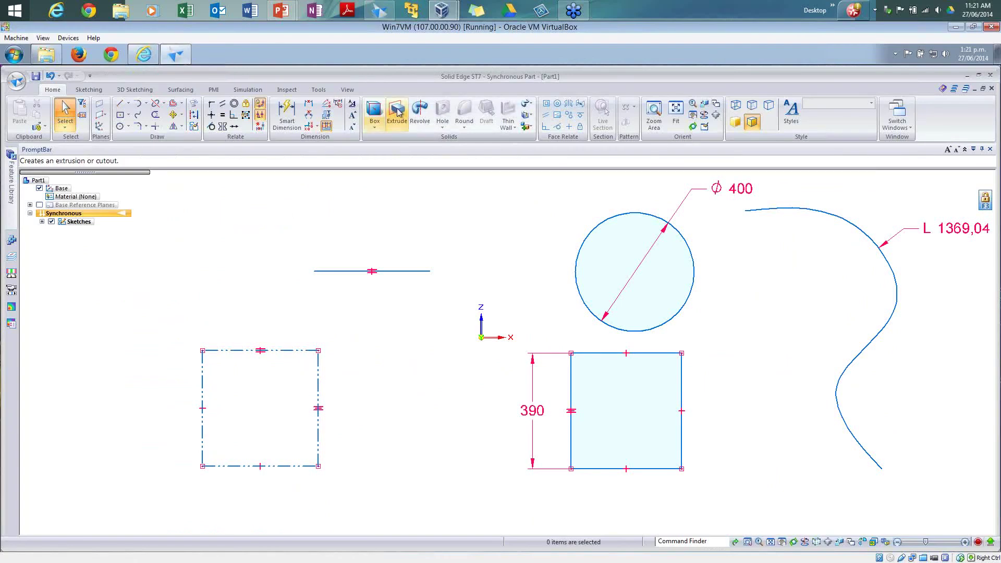
Move the BlueSurf command bar lower into the model window and check its placement in the Bounded surface command
click(90, 90)
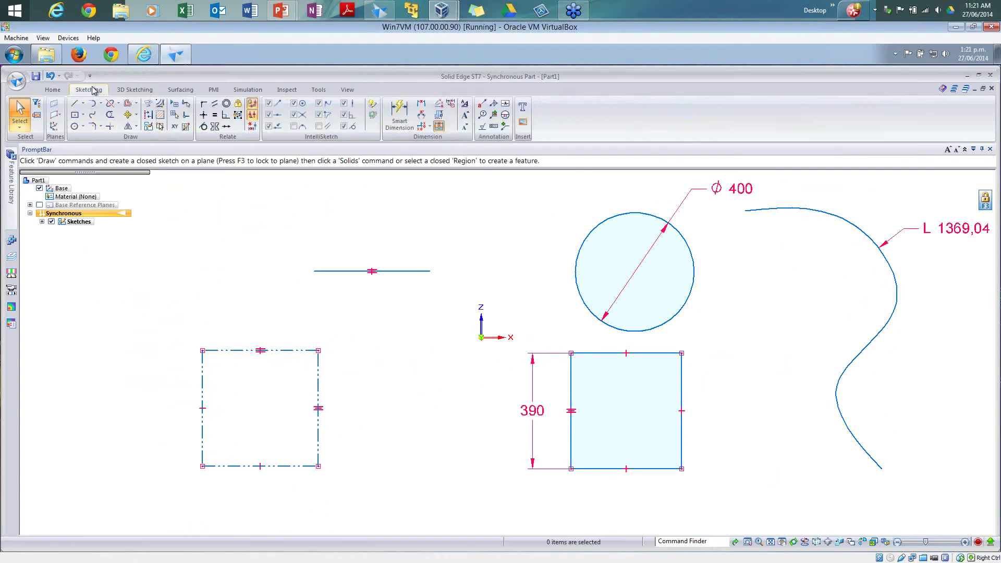
click(127, 91)
click(181, 90)
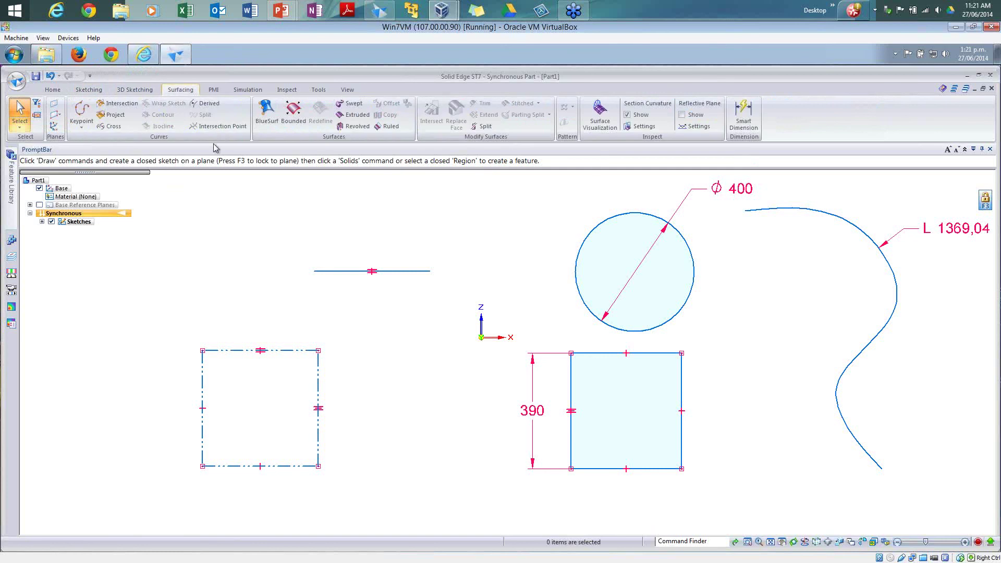
click(266, 116)
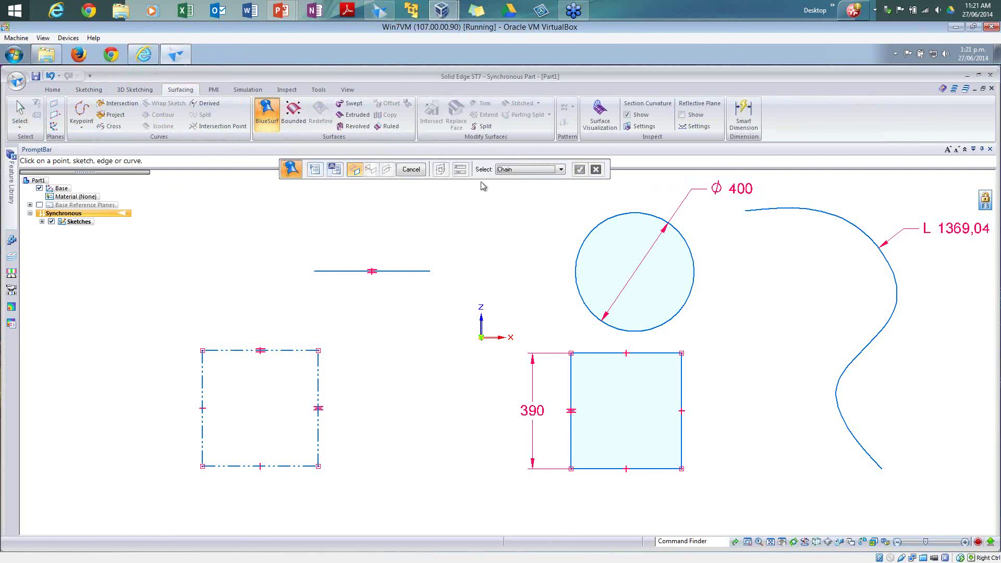
drag(480, 174, 458, 200)
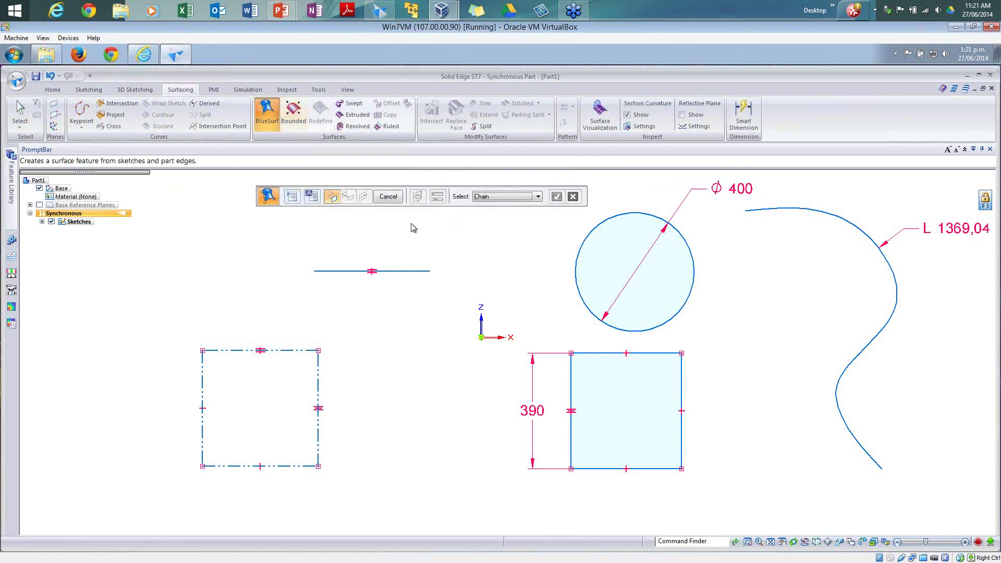
click(294, 112)
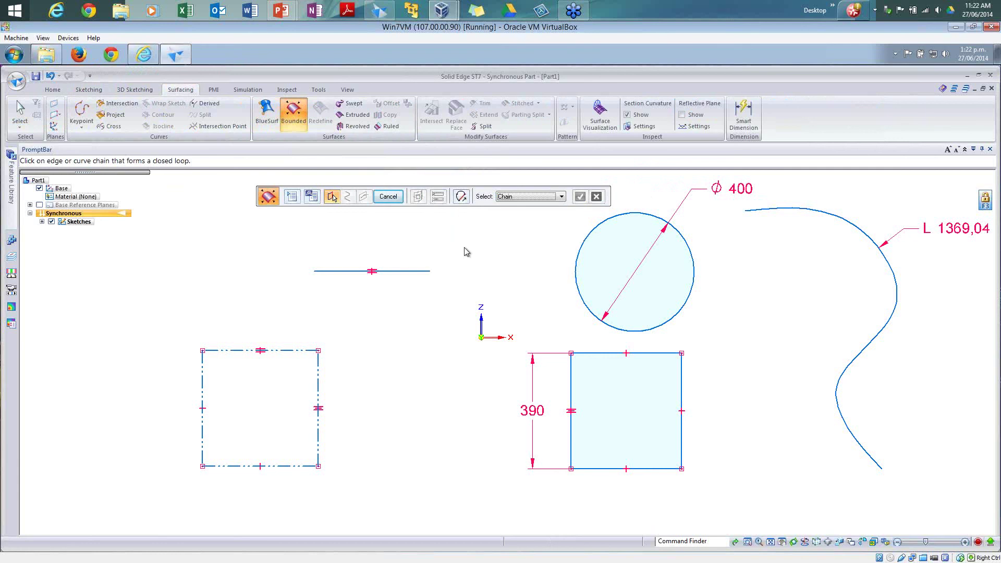
key(Escape)
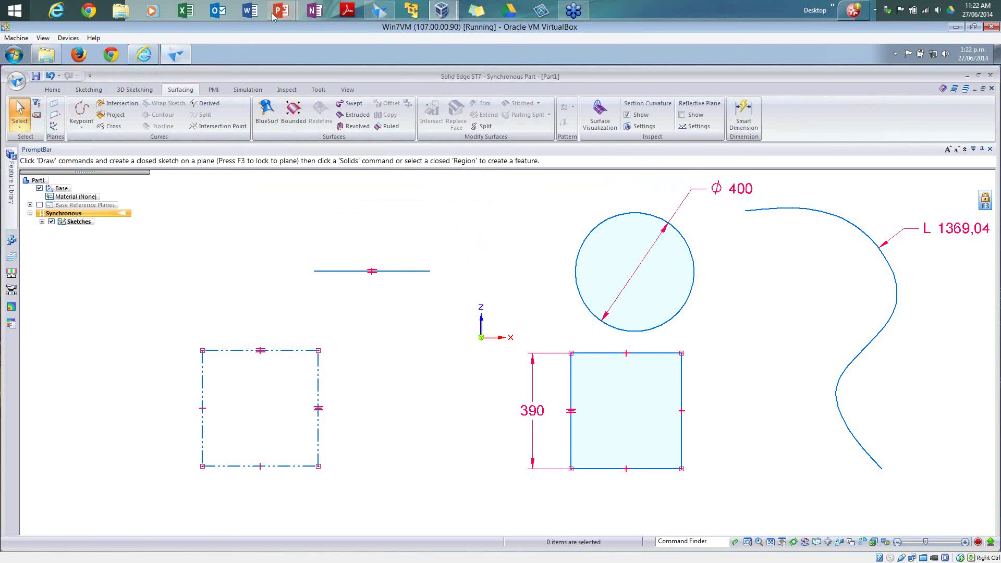
Switch to the PowerPoint slide show, reveal the New commands bullet, and continue to the 3D Print Support slide
mouse_move(281, 11)
click(338, 73)
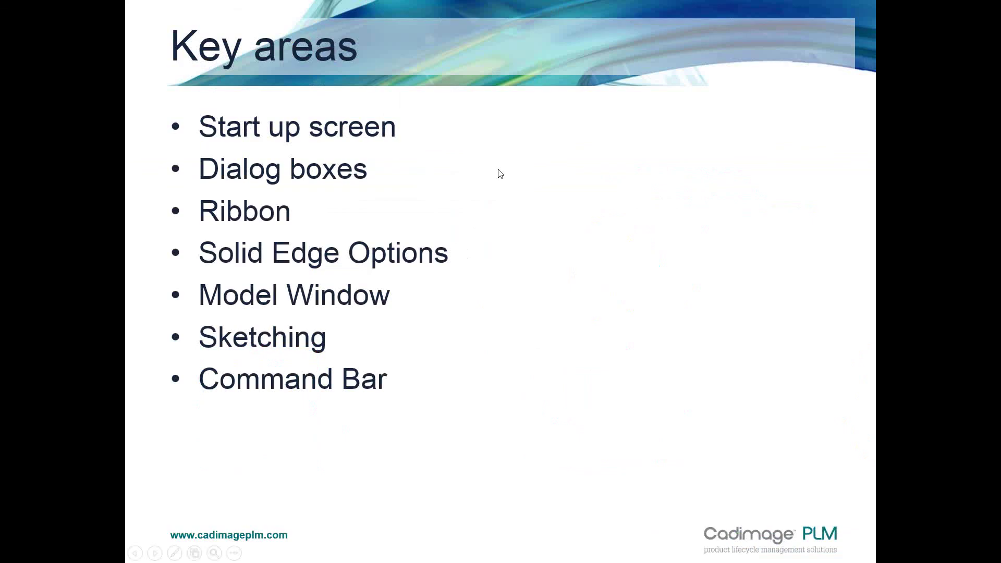
click(499, 173)
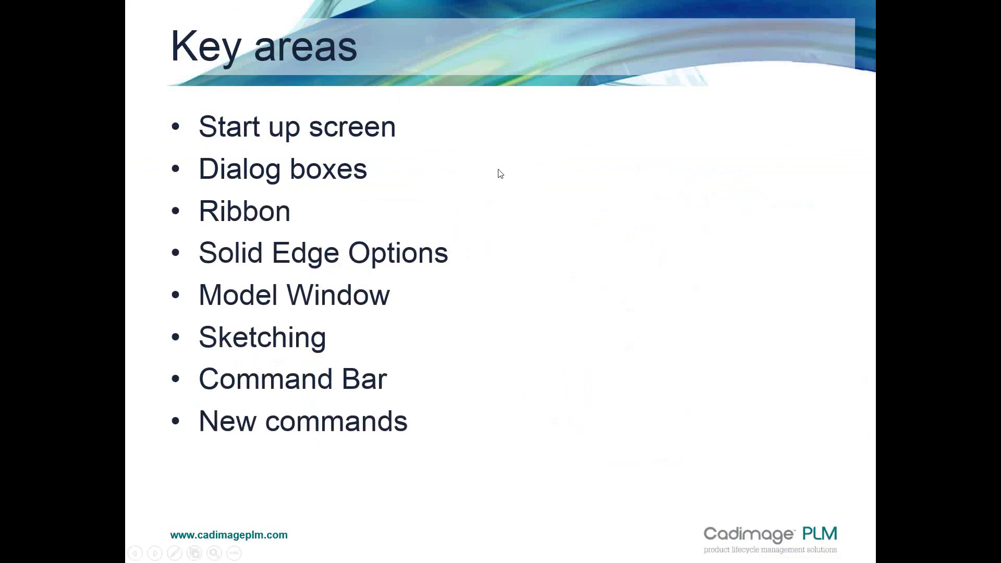
key(alt+Tab)
key(alt+shift+Tab)
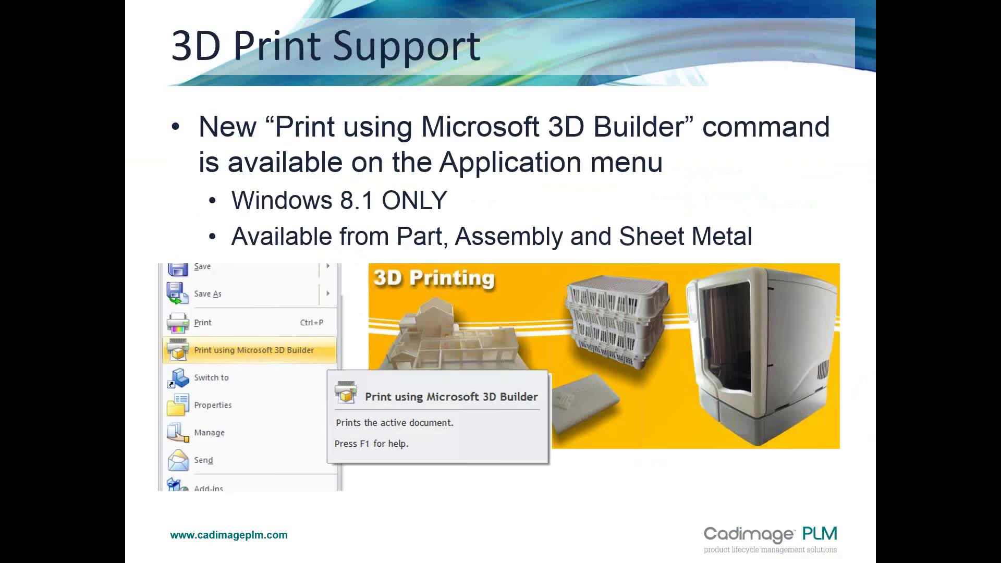
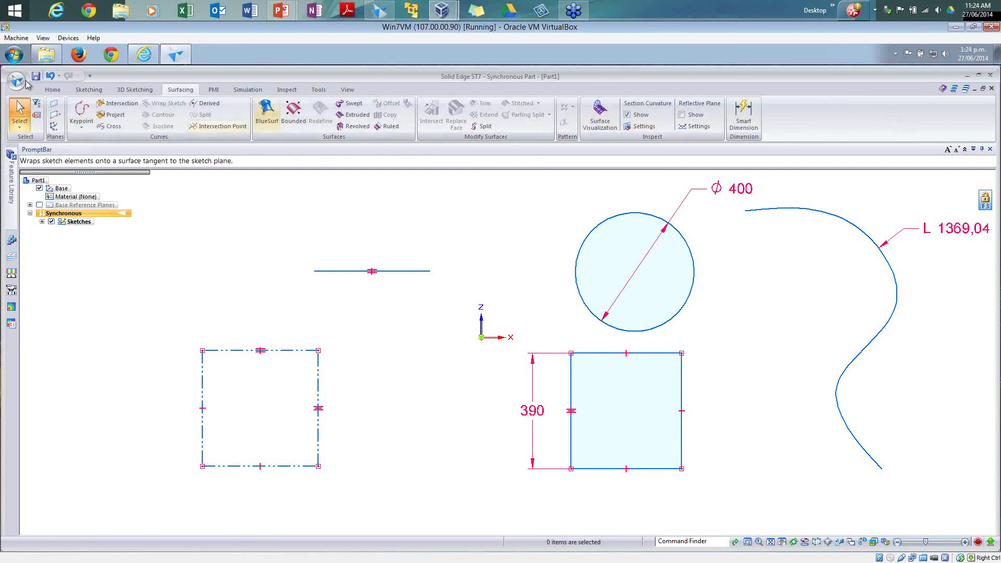
In Solid Edge, create a new Sheet Metal document from the default template
click(16, 80)
mouse_move(85, 110)
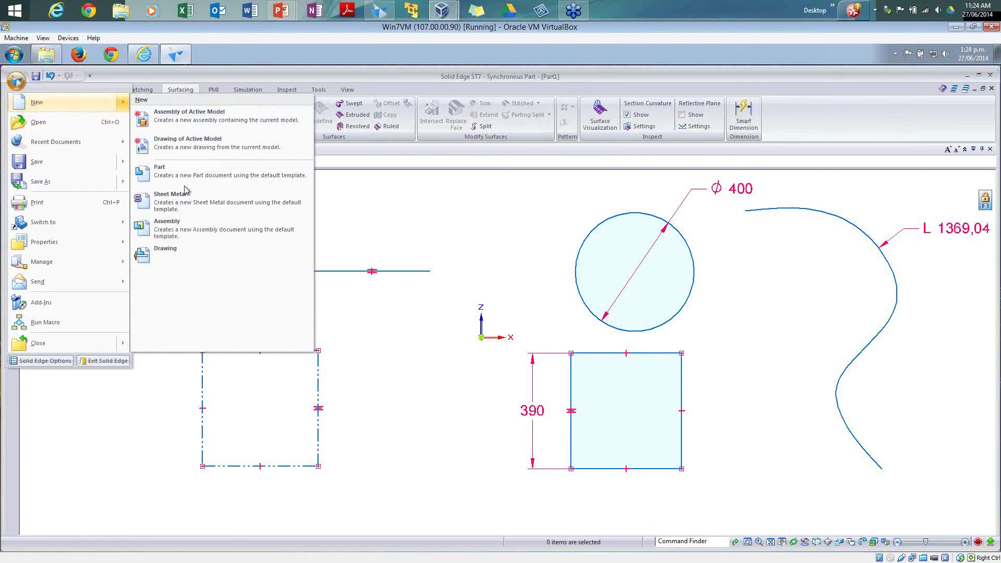
click(162, 192)
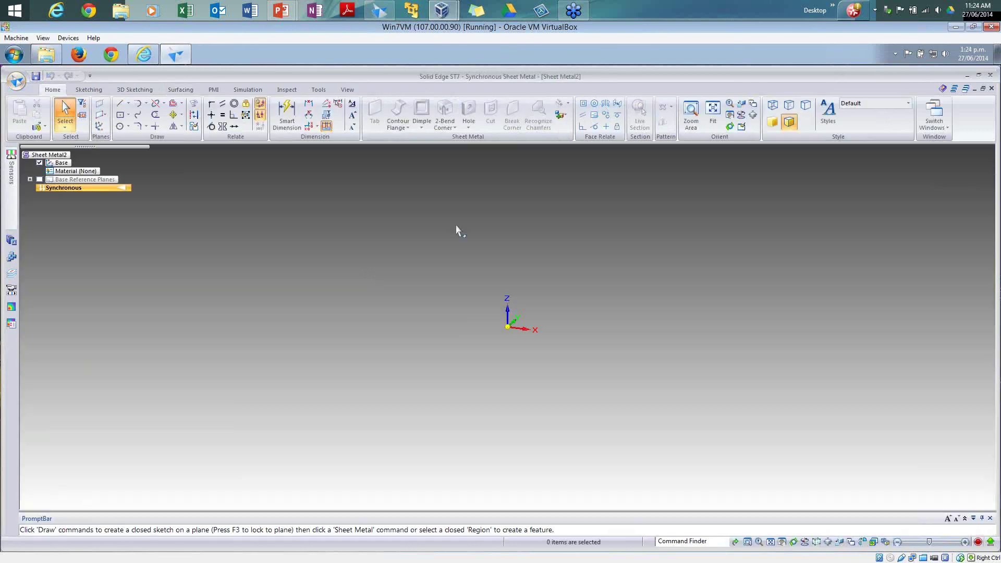
Override the sheet metal view's background with plain white
right_click(369, 271)
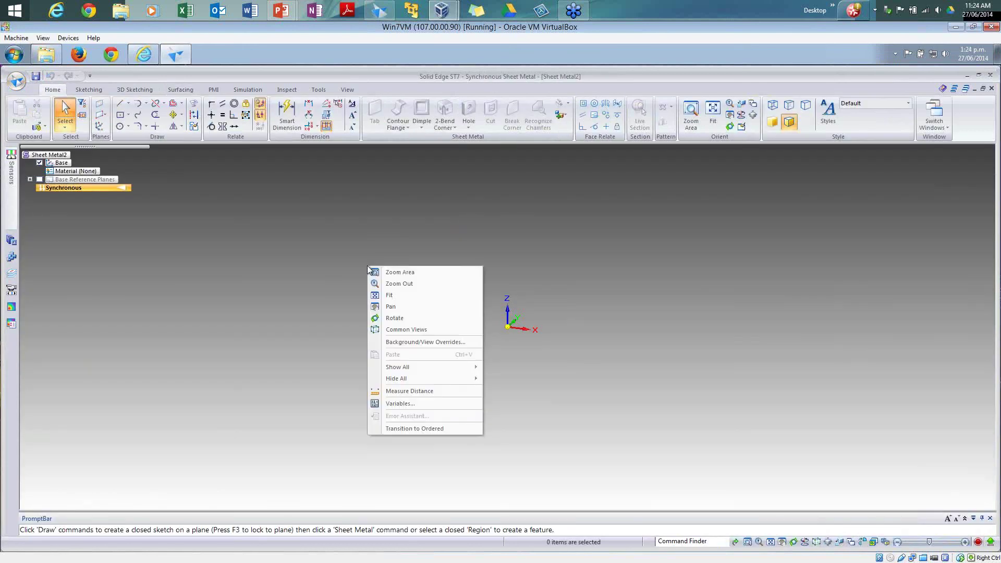
click(418, 343)
click(365, 267)
key(Return)
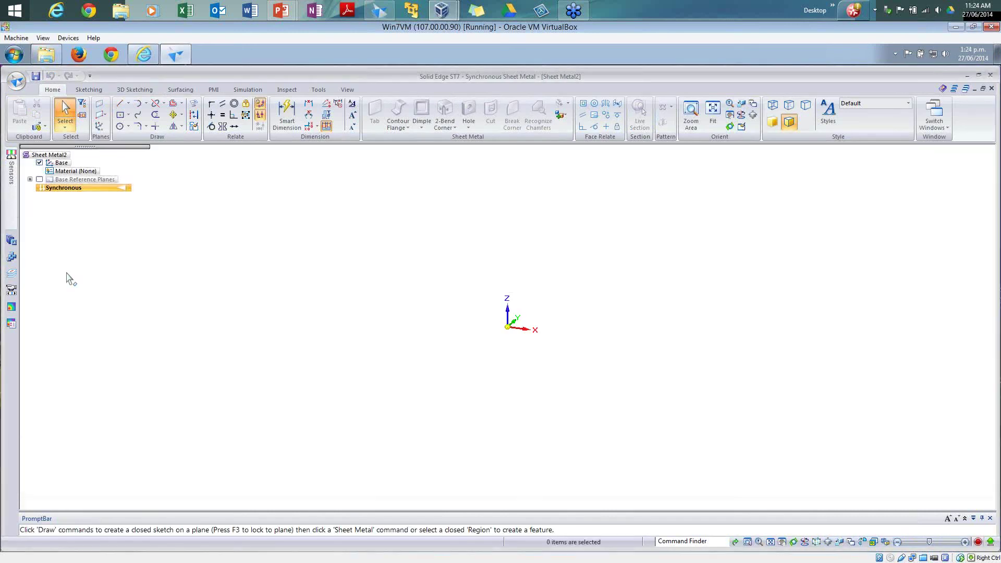
Start defining a Sheet Metal Sensor for the entire part
click(13, 209)
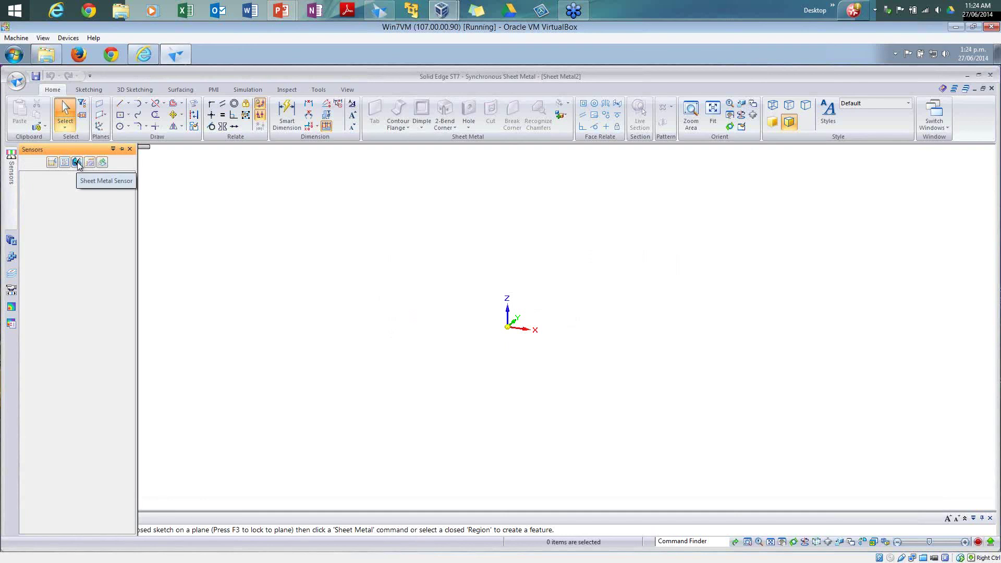
click(78, 163)
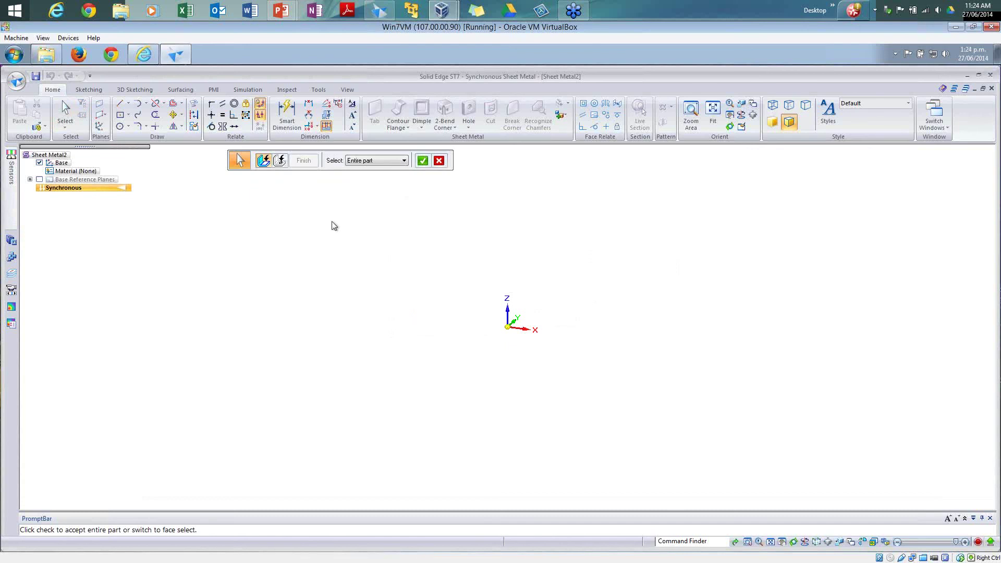
Sketch a rectangle centred on the origin in the XZ plane and turn its region into a sheet metal tab
click(120, 115)
click(509, 327)
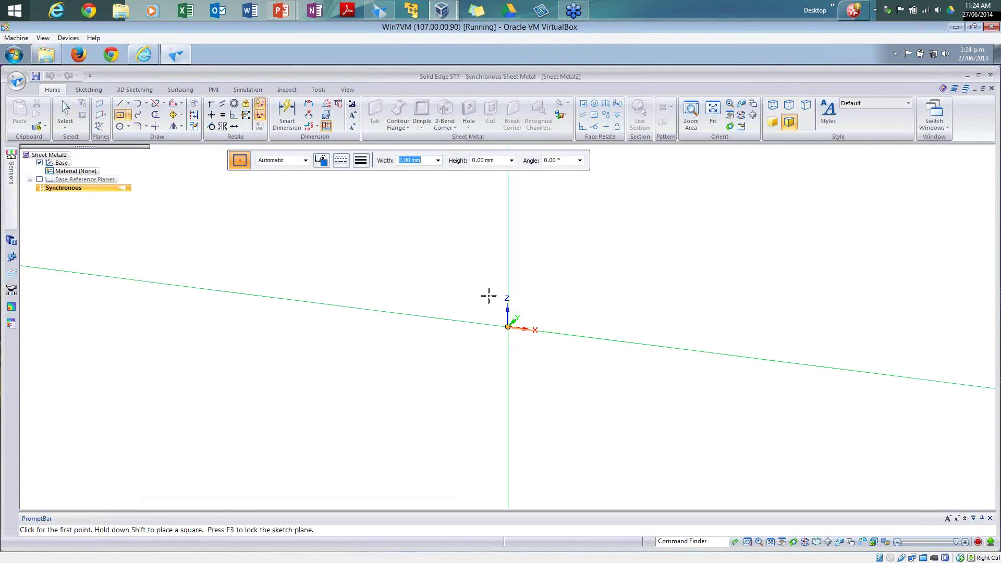
click(275, 253)
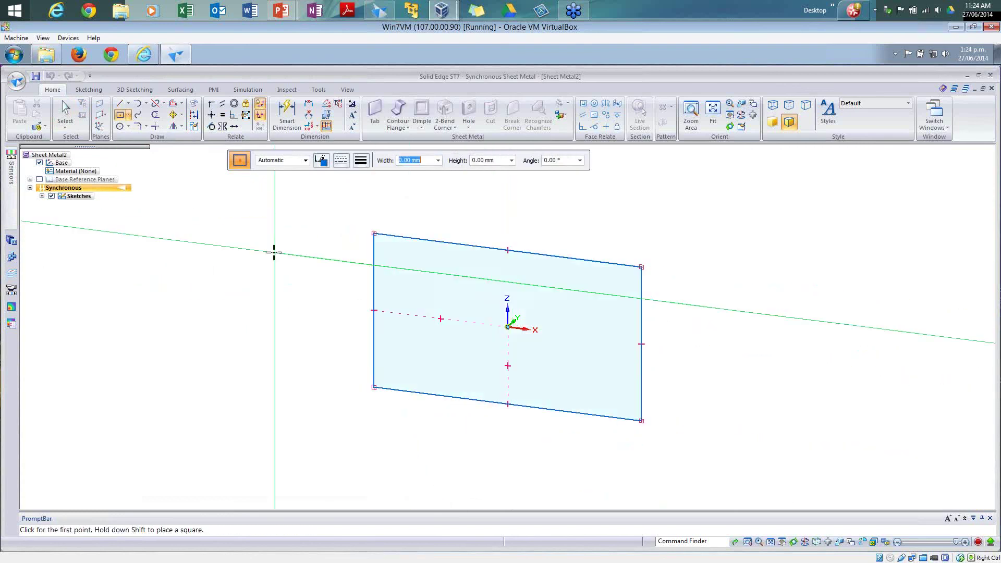
click(439, 269)
key(Escape)
click(454, 271)
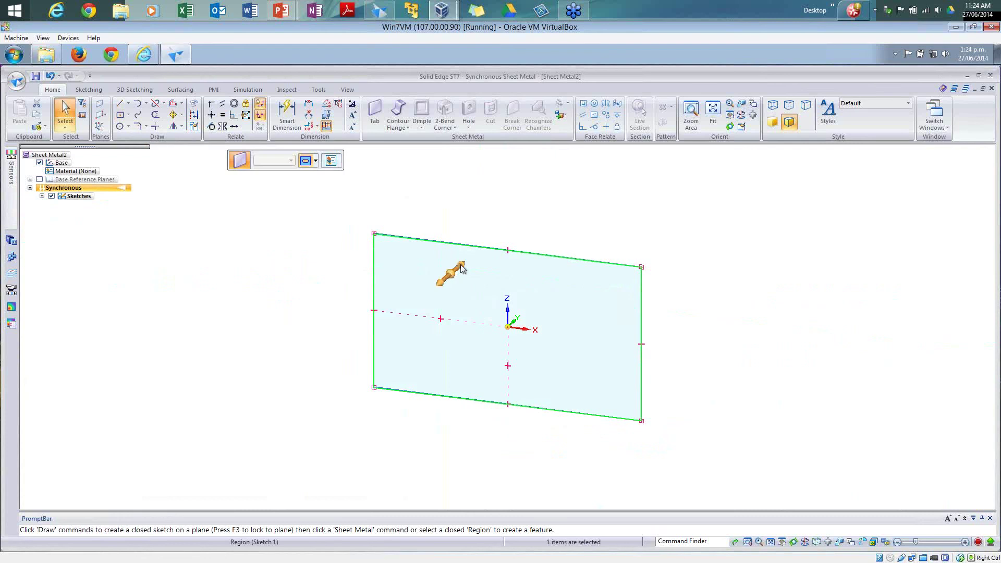
click(458, 267)
key(Return)
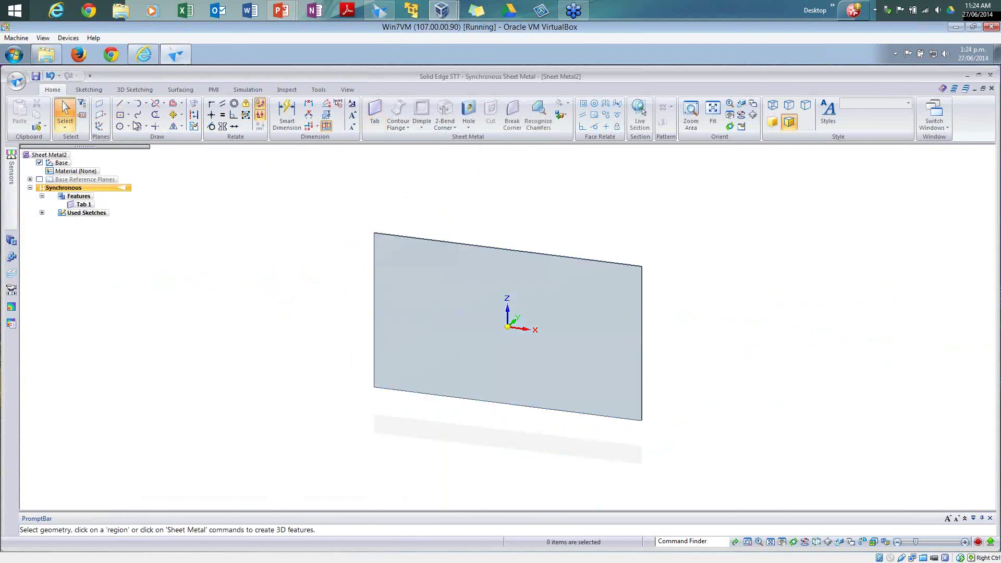
Sketch a centre rectangle about 53 mm wide and 64 mm high on the plate's left half and cut it out
click(128, 114)
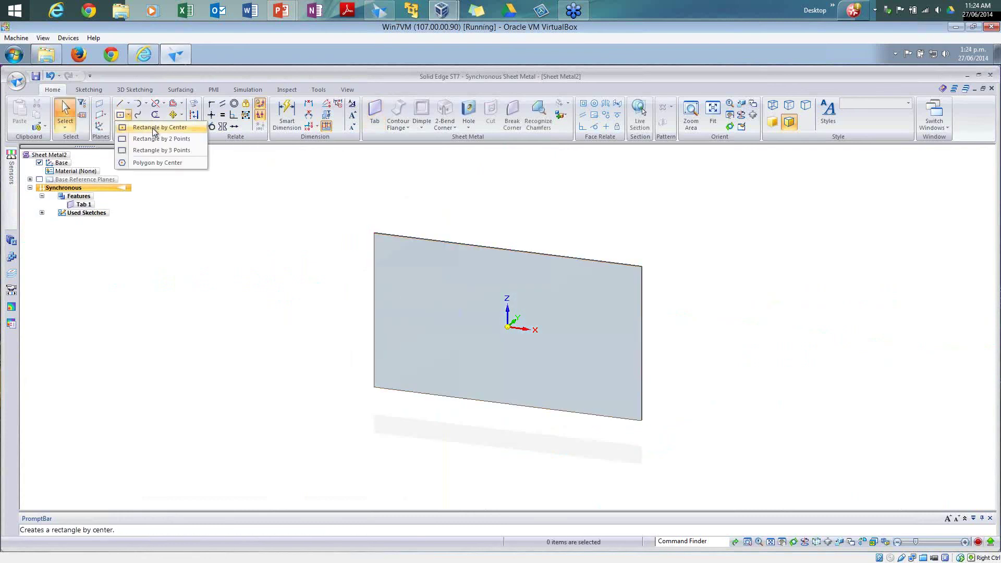
click(156, 128)
click(438, 313)
click(476, 272)
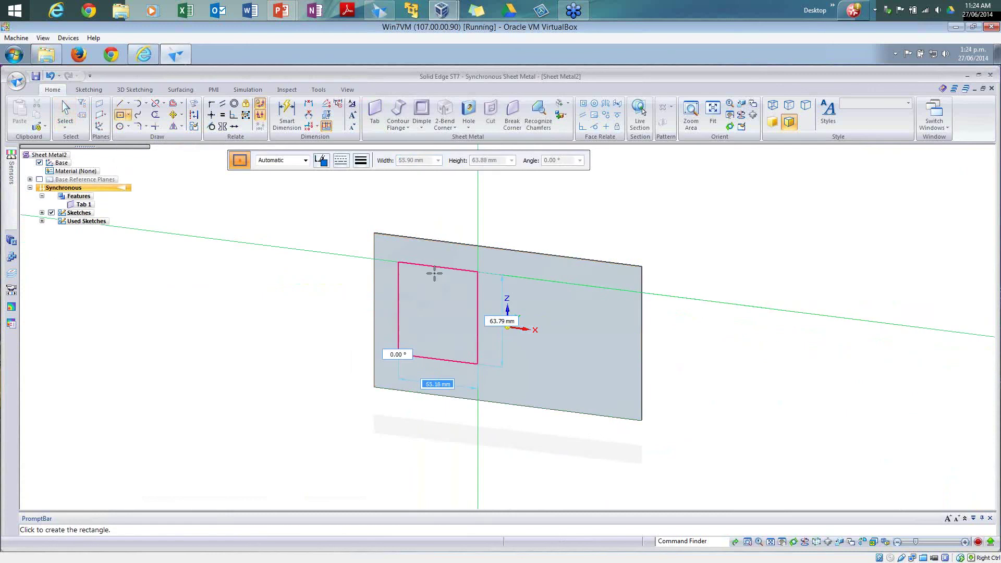
key(Escape)
click(454, 306)
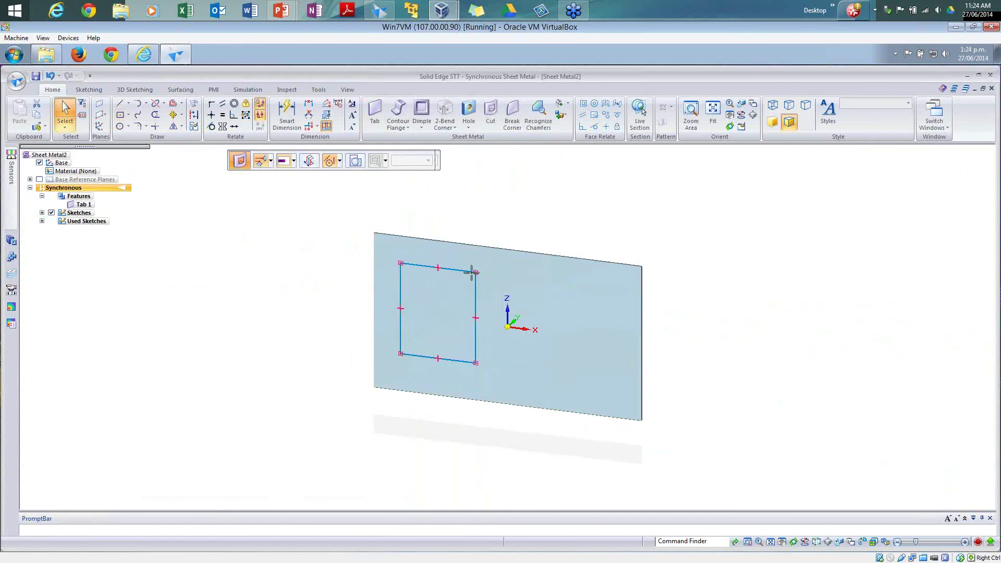
click(470, 265)
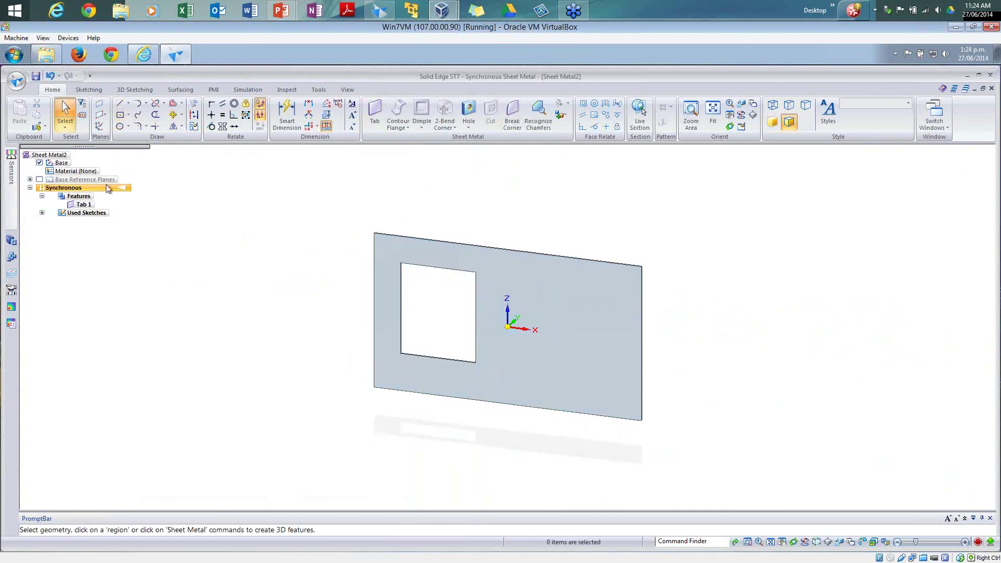
Define a sheet metal sensor on the entire part between Interior Edges and Exterior Edges, without using a pre-defined sensor
click(8, 179)
click(77, 162)
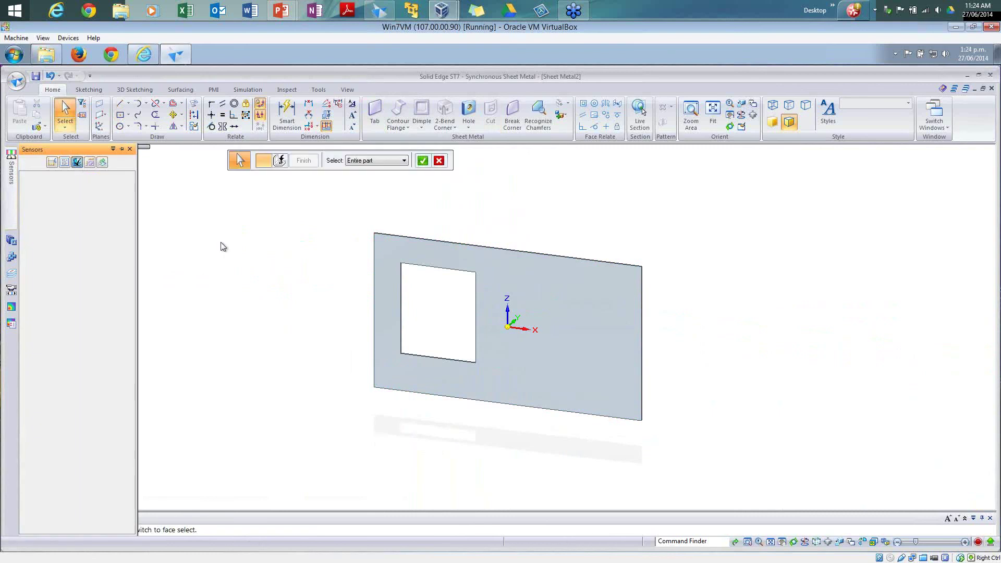
click(423, 162)
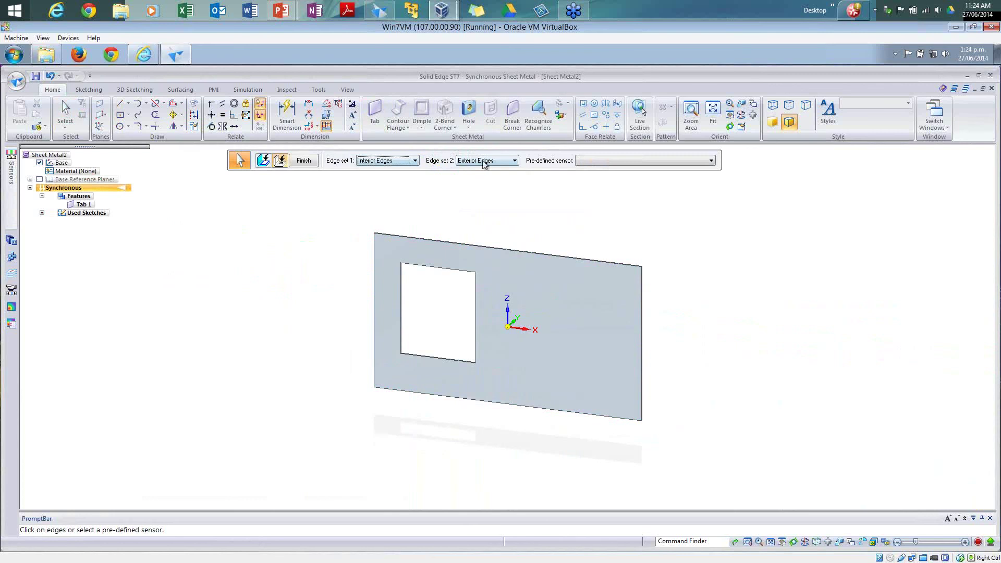
click(596, 161)
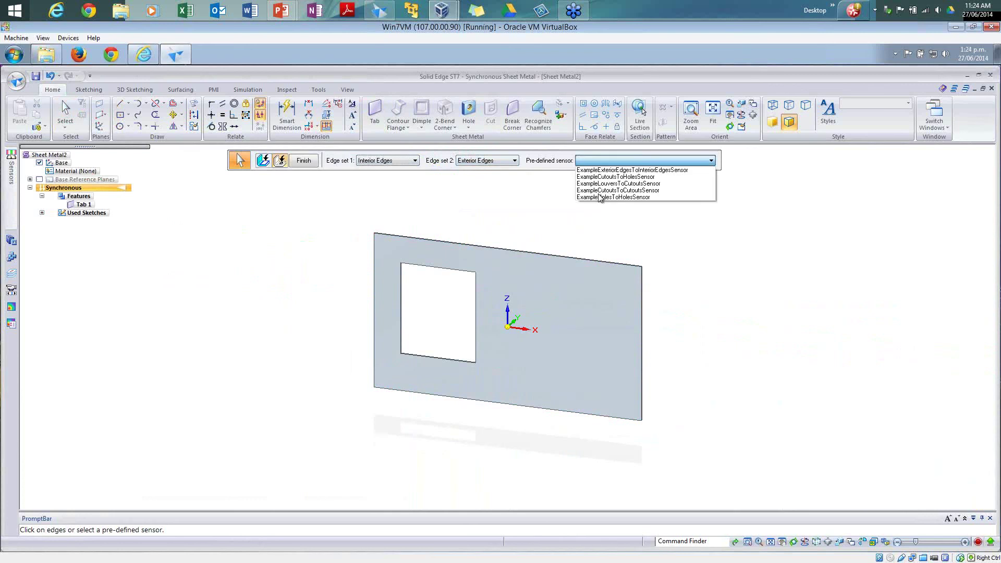
click(536, 195)
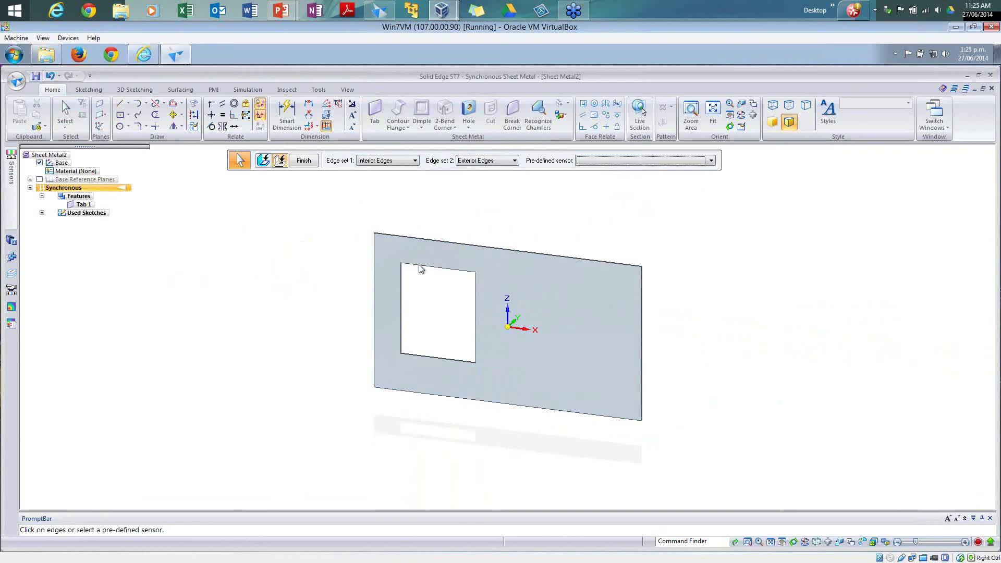
click(304, 161)
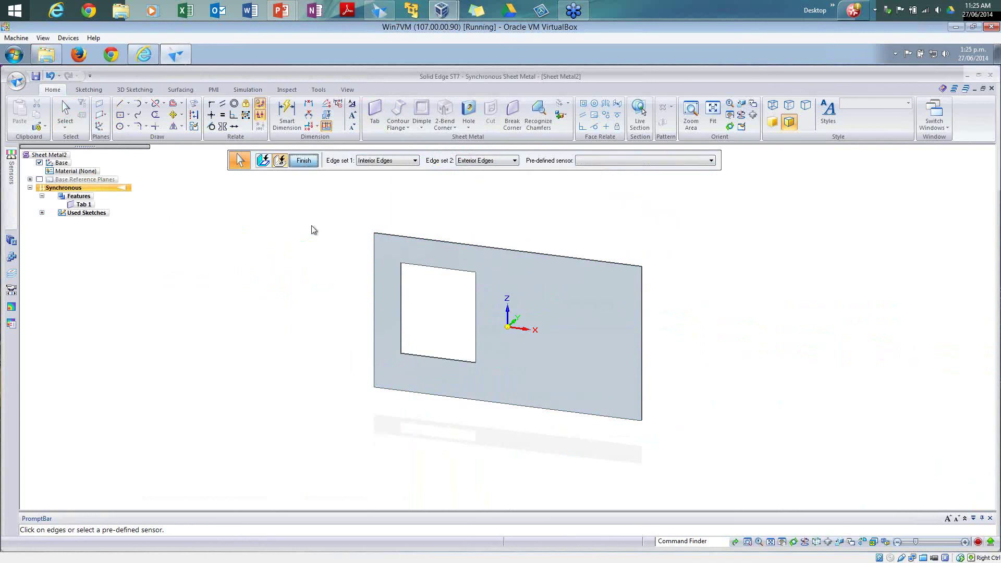
Name the sensor Clearance, set its threshold to 10 mm, and accept the definition
text(Cl)
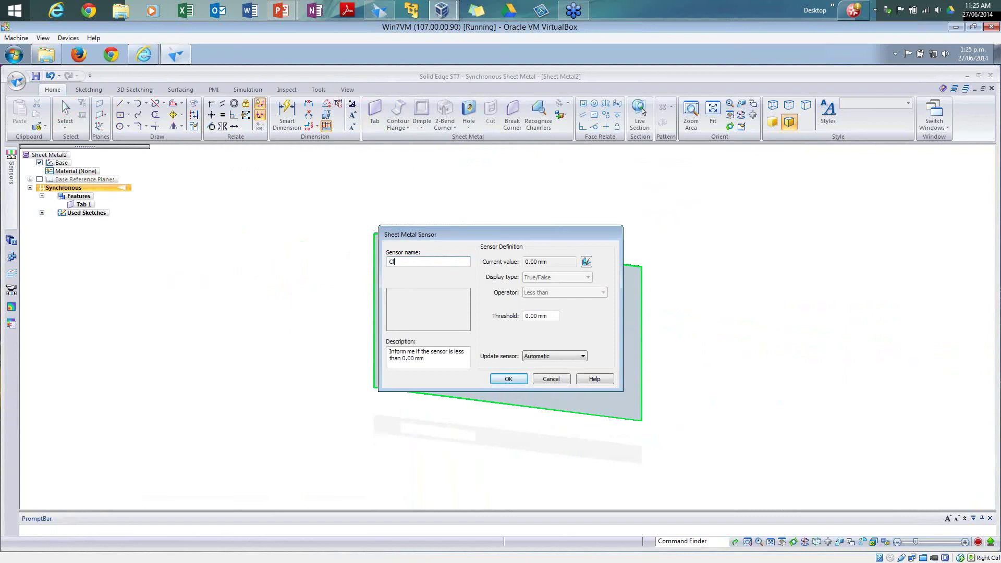
text(earance)
key(Tab)
key(Tab)
key(Tab)
key(shift+Tab)
text(10)
key(Tab)
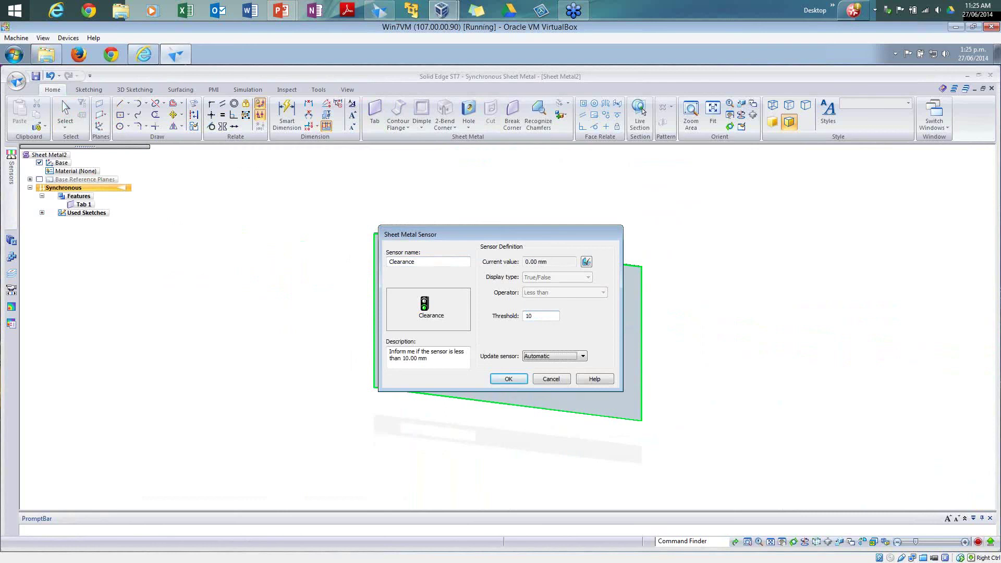
click(508, 379)
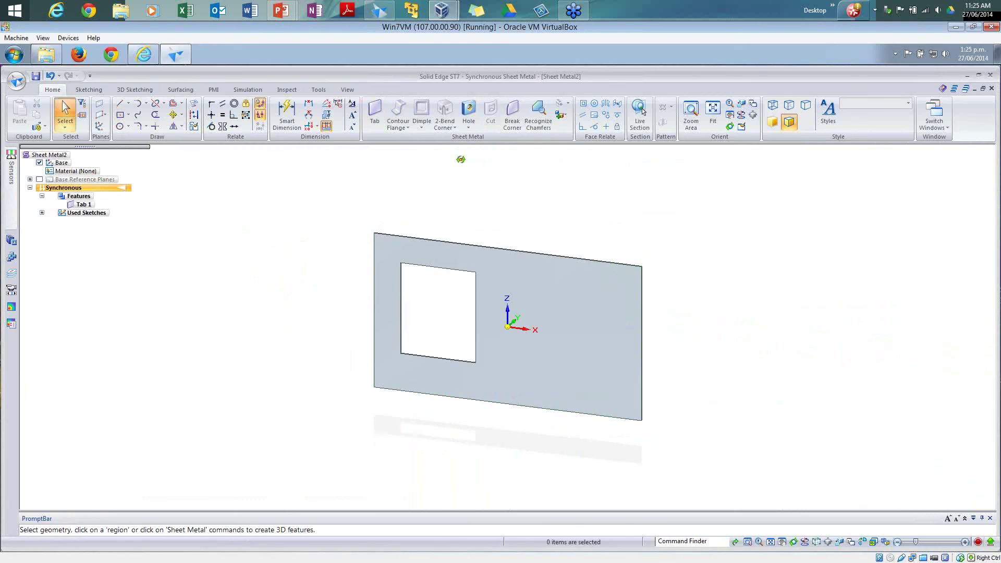
Move the cutout's upper edge face about 11 mm toward the plate's upper edge
scroll(425, 320, up, 2)
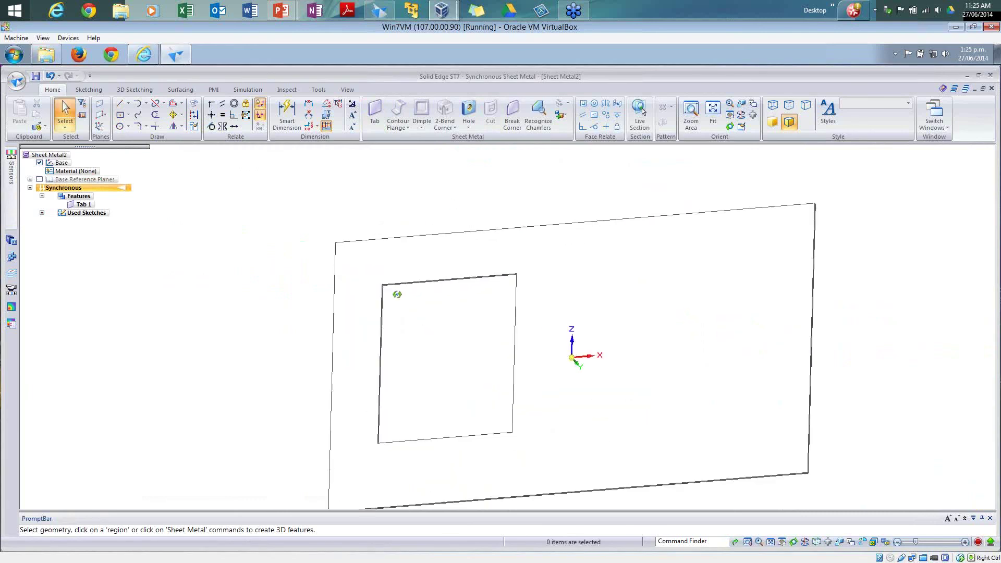
click(433, 293)
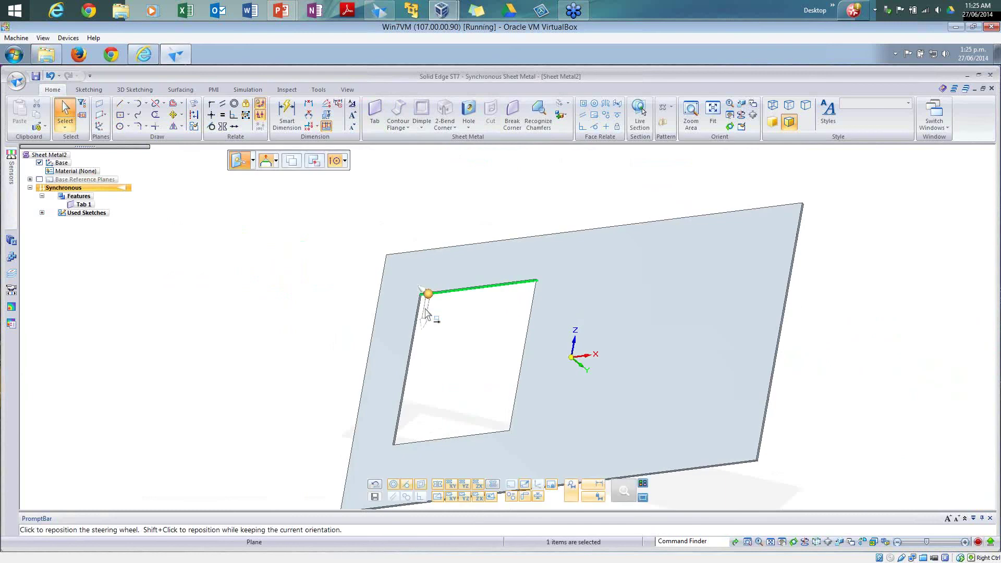
click(425, 313)
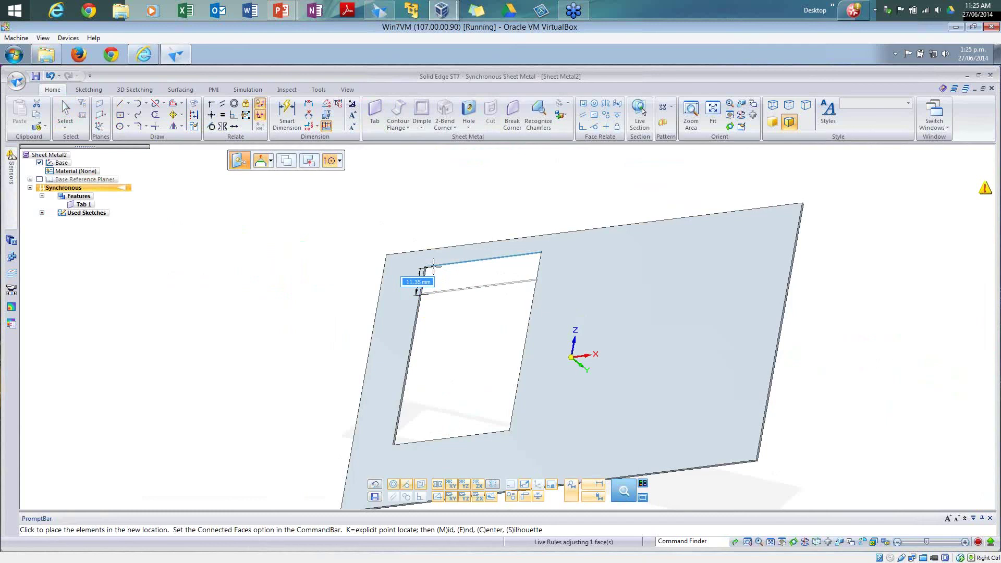
click(434, 267)
key(Escape)
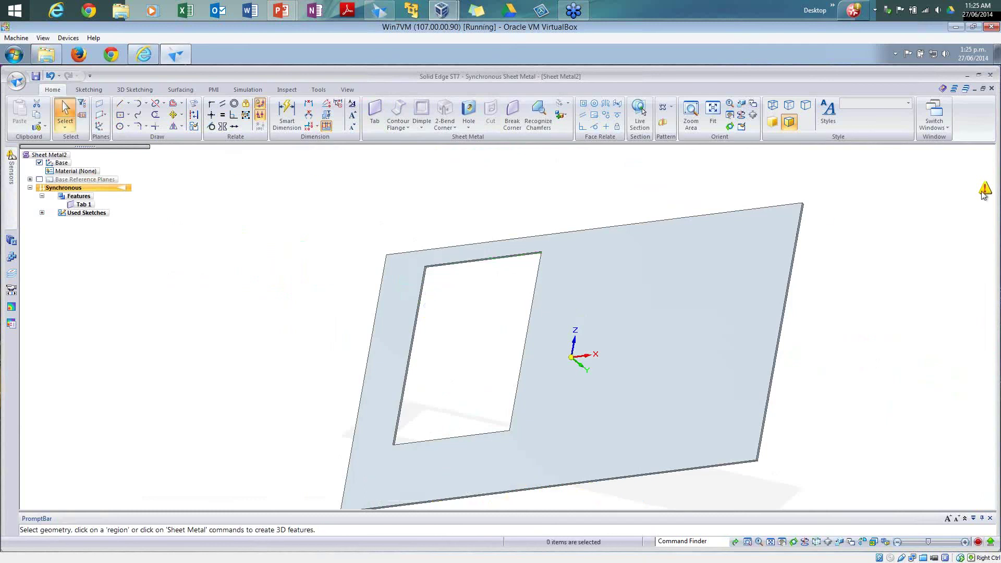
Open the Clearance sensor from its violation alert and review its current value and threshold
click(984, 191)
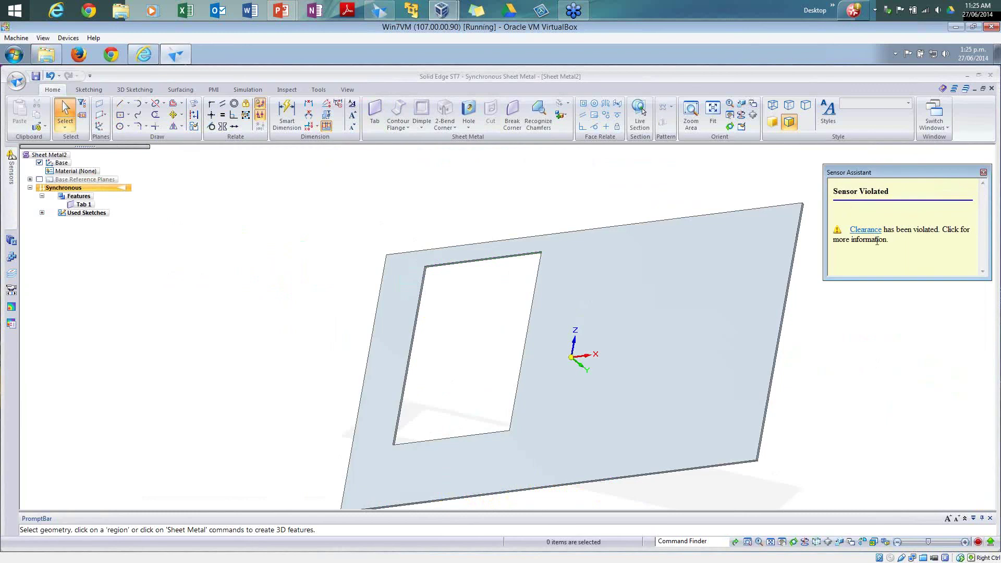
click(865, 230)
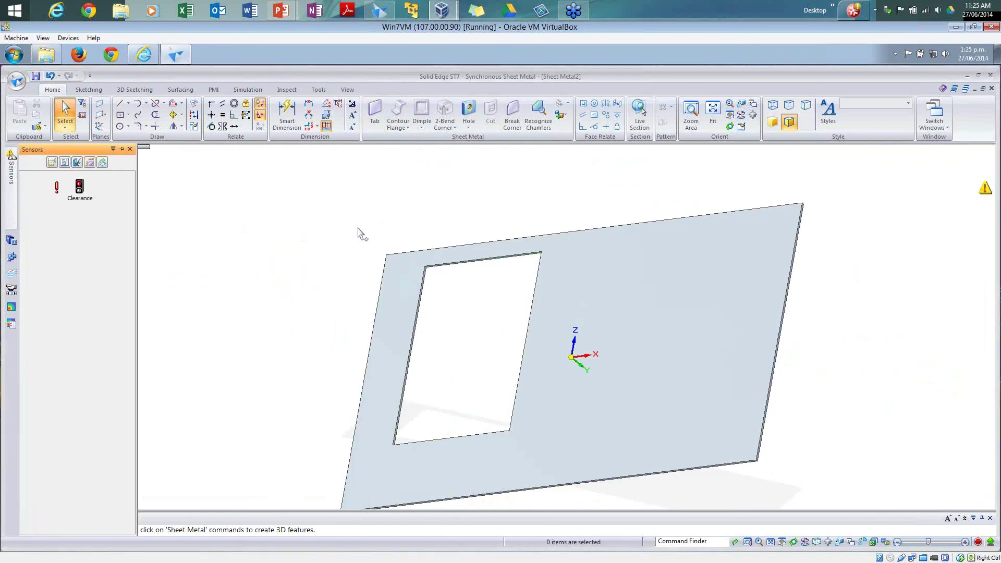
double_click(79, 194)
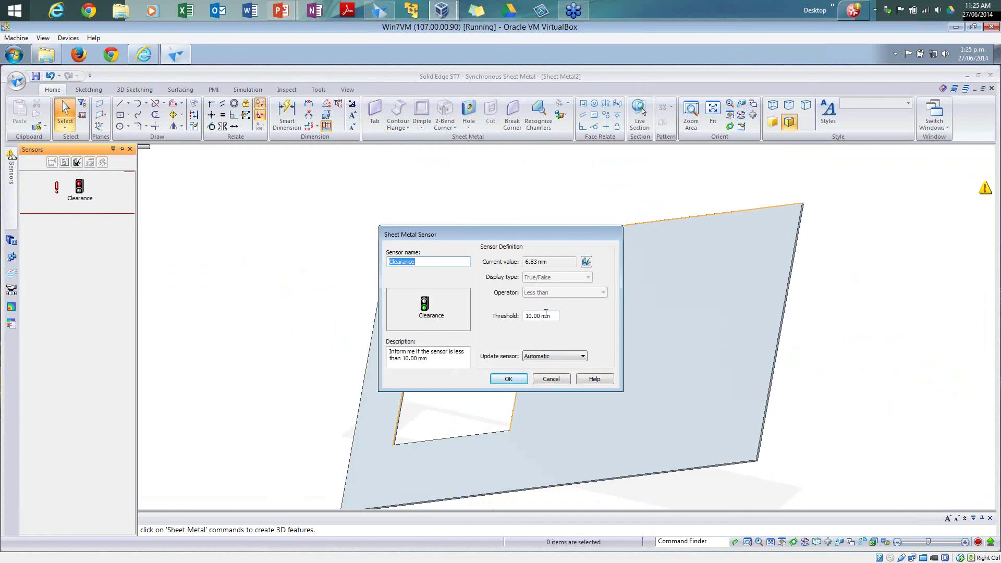
click(512, 379)
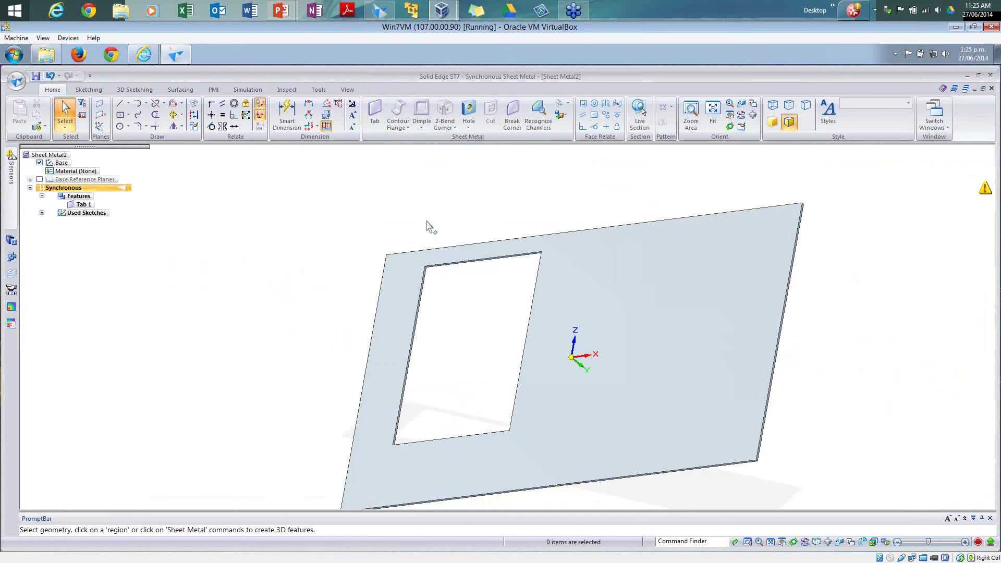
Move the cutout's upper edge face back down, away from the plate's upper edge
scroll(424, 208, down, 2)
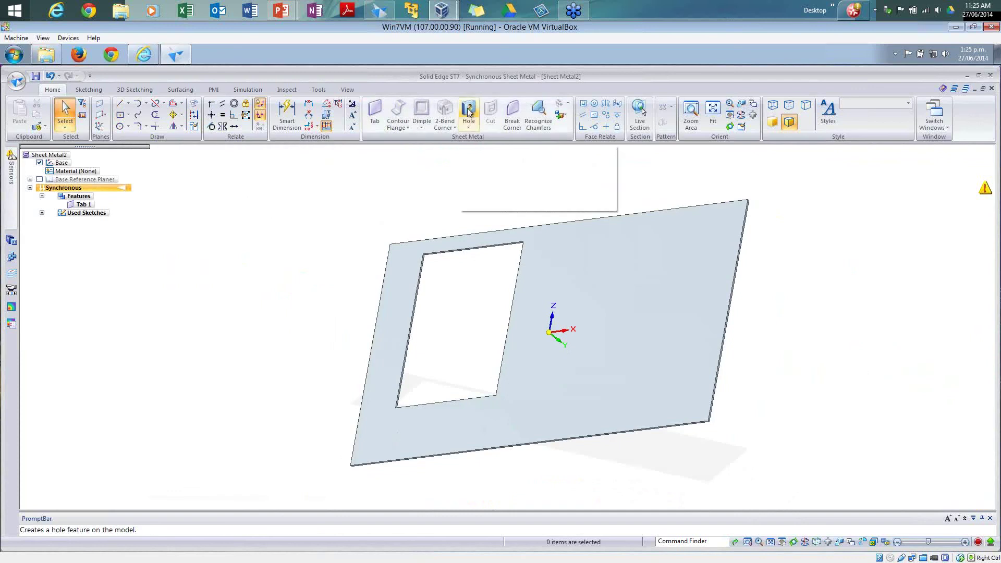
click(484, 253)
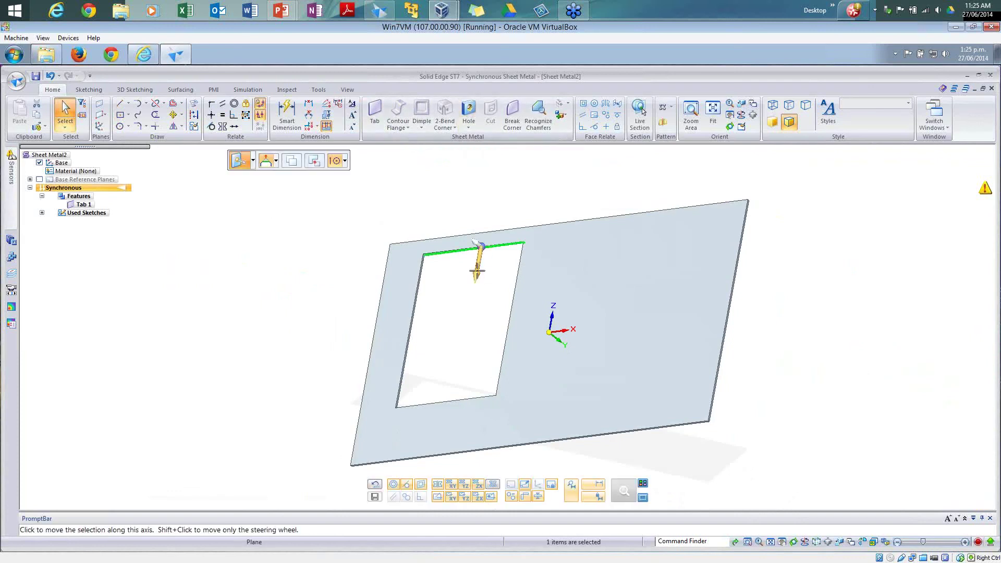
click(476, 259)
click(480, 280)
key(Escape)
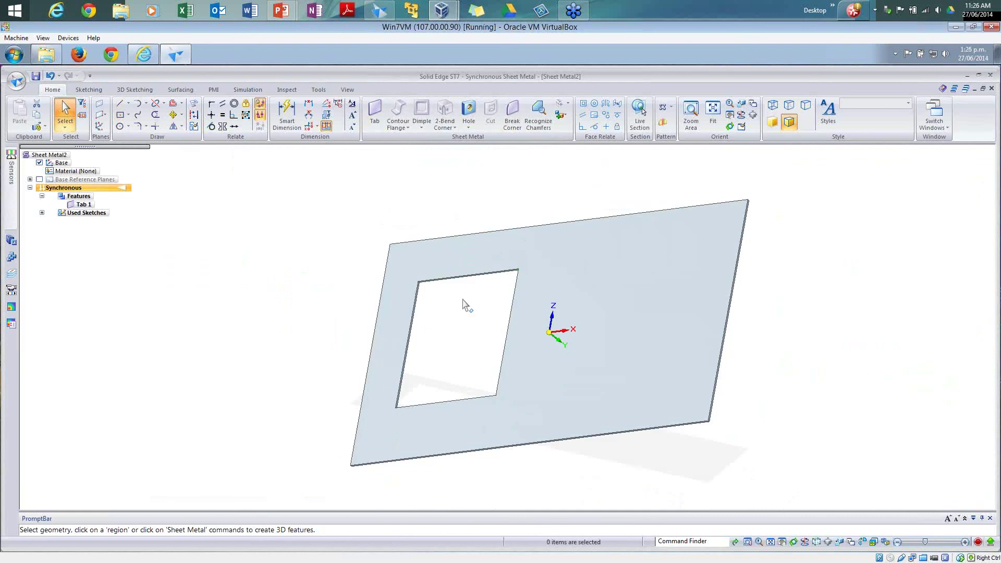
Place a 10 mm hole in the plate's right half
click(471, 114)
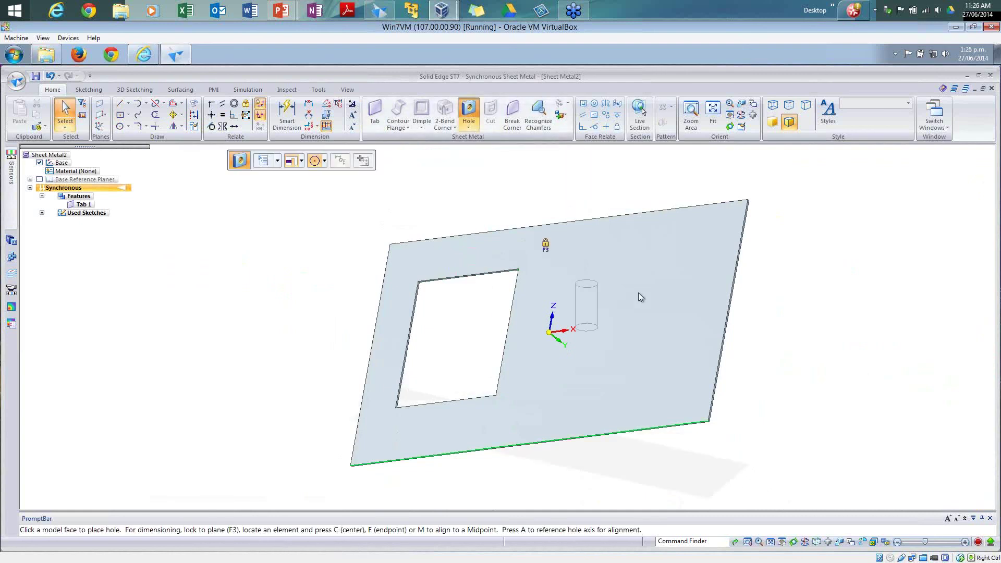
click(650, 298)
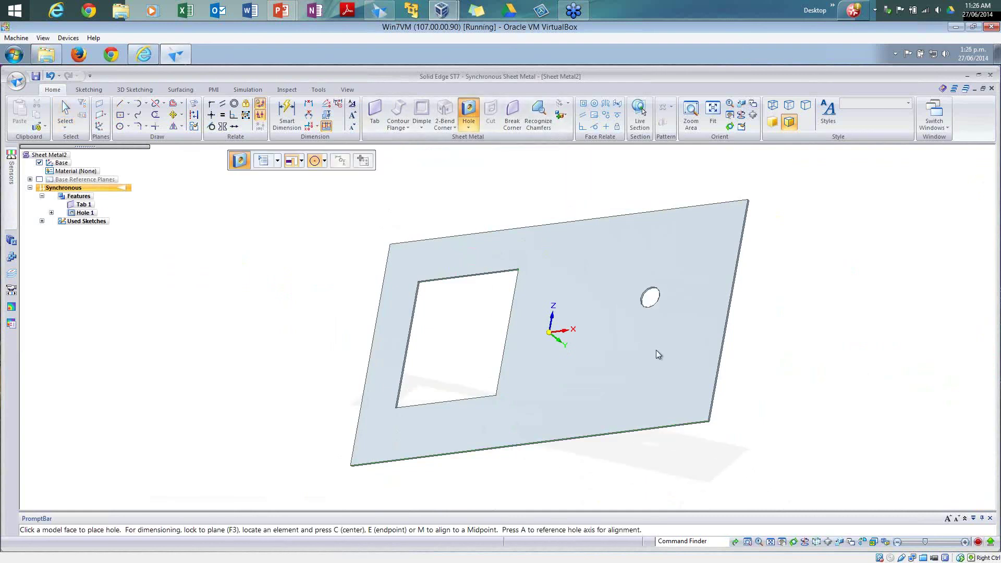
Try to move the hole about 32 mm toward the plate's right edge to test the clearance sensor
click(658, 310)
click(658, 310)
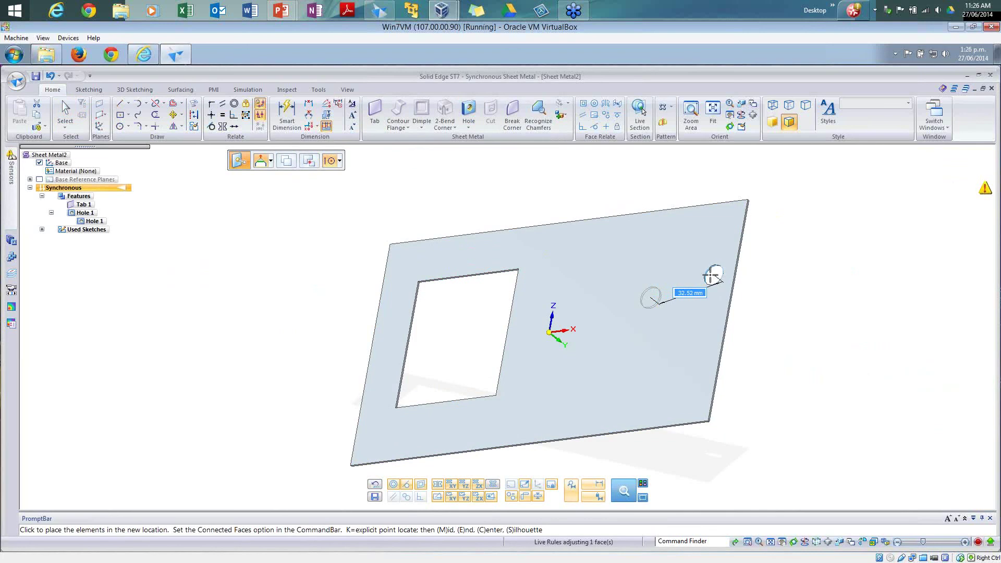
key(Escape)
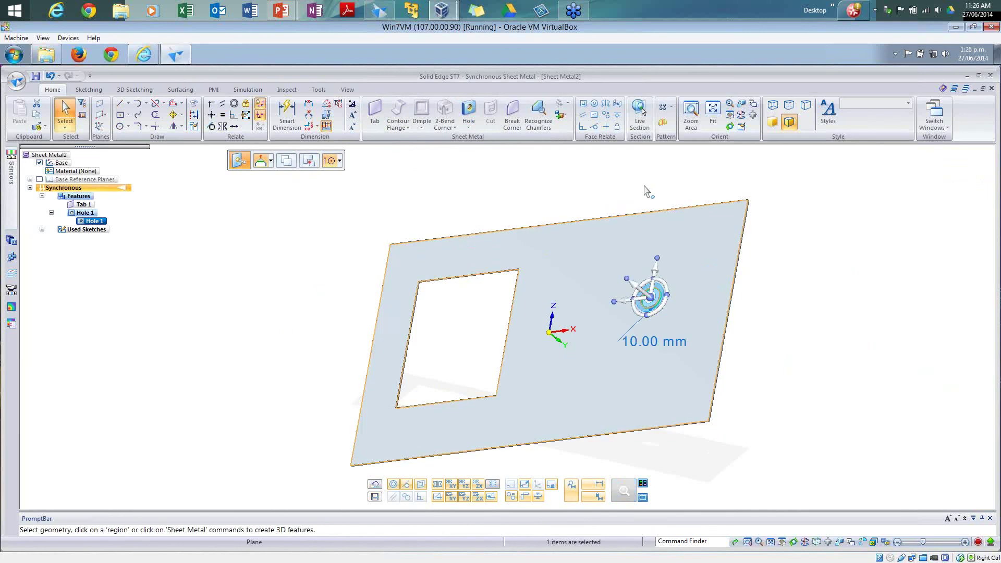
click(565, 195)
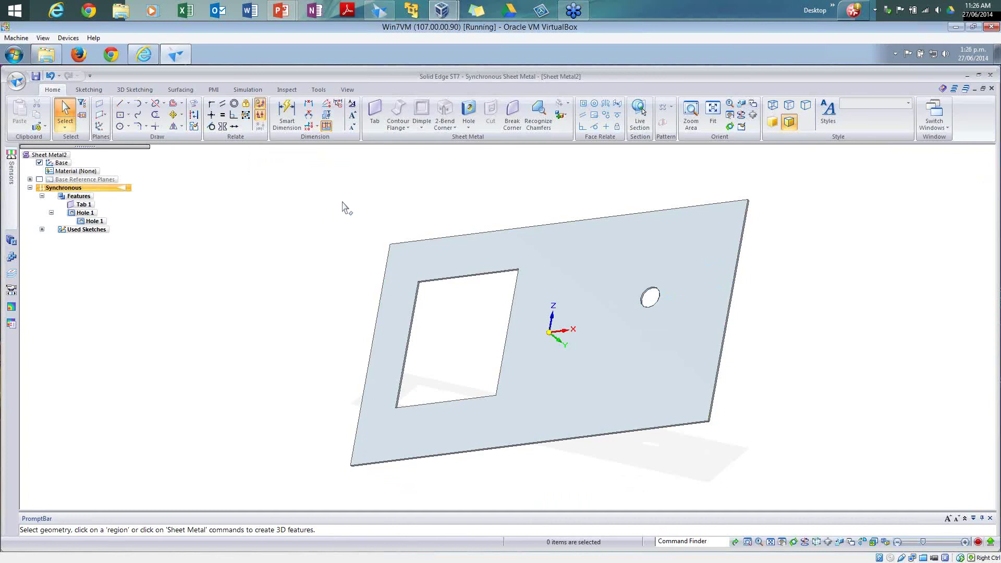
Select the whole plate with its cutout and hole and delete all elements that can be deleted
drag(291, 182, 812, 496)
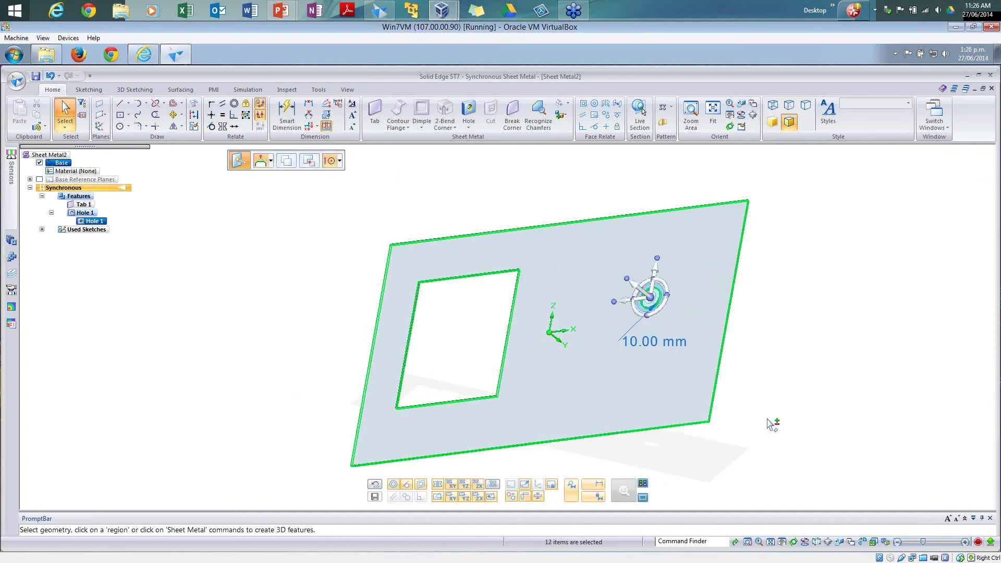
key(Delete)
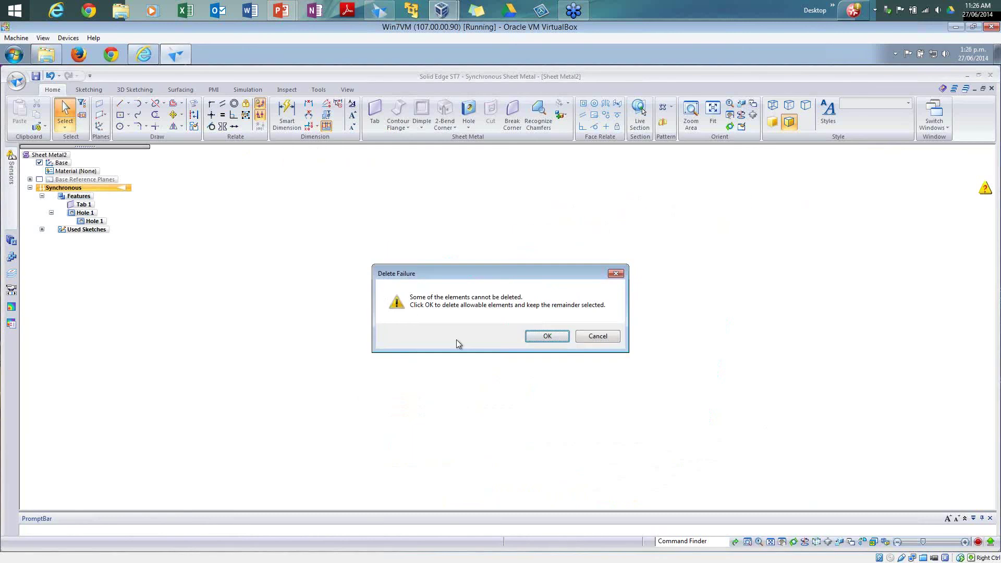
click(545, 336)
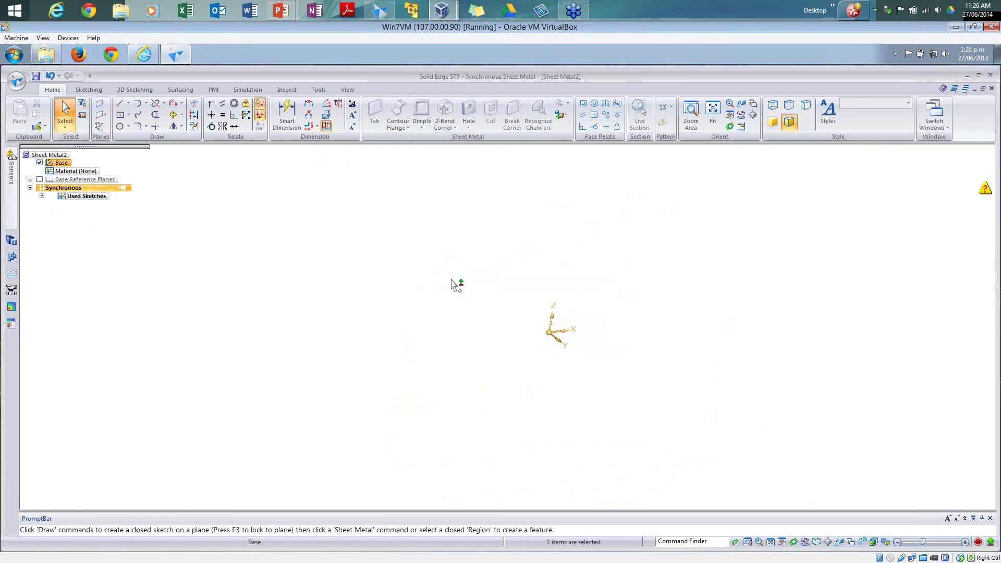
middle_drag(466, 295, 520, 264)
click(433, 269)
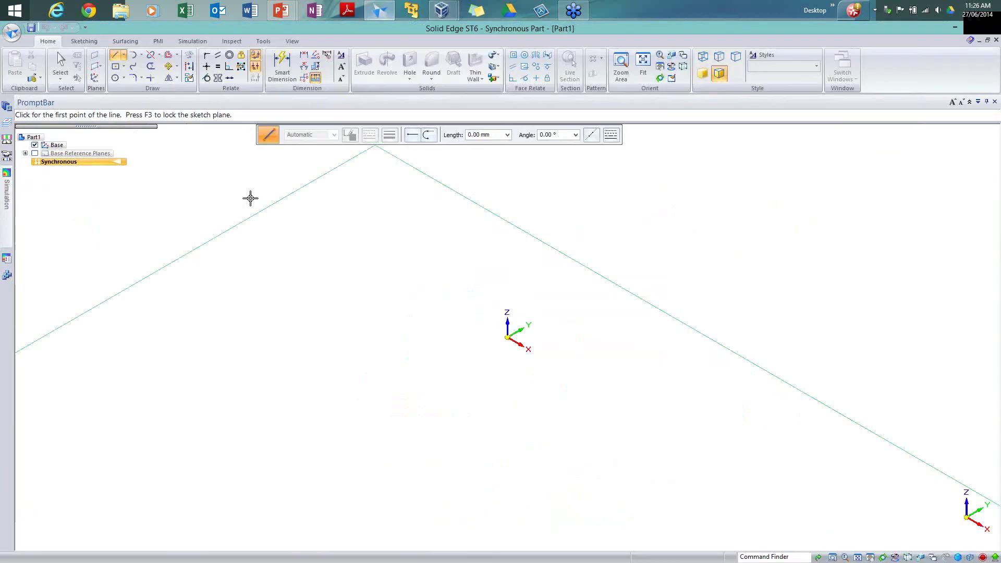
In Solid Edge ST6, cancel the active line command and create a new sheet metal document
key(Escape)
click(11, 31)
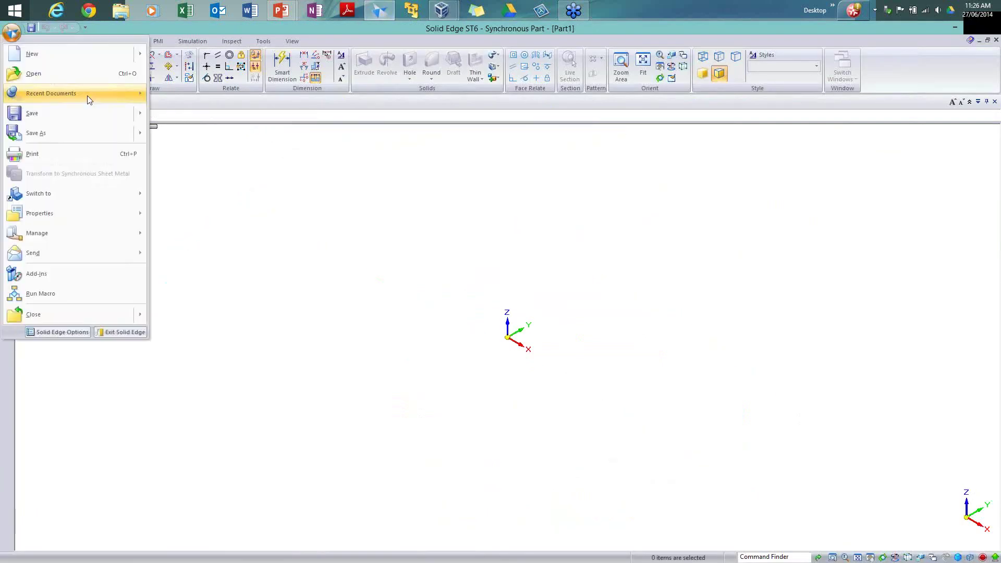
mouse_move(87, 97)
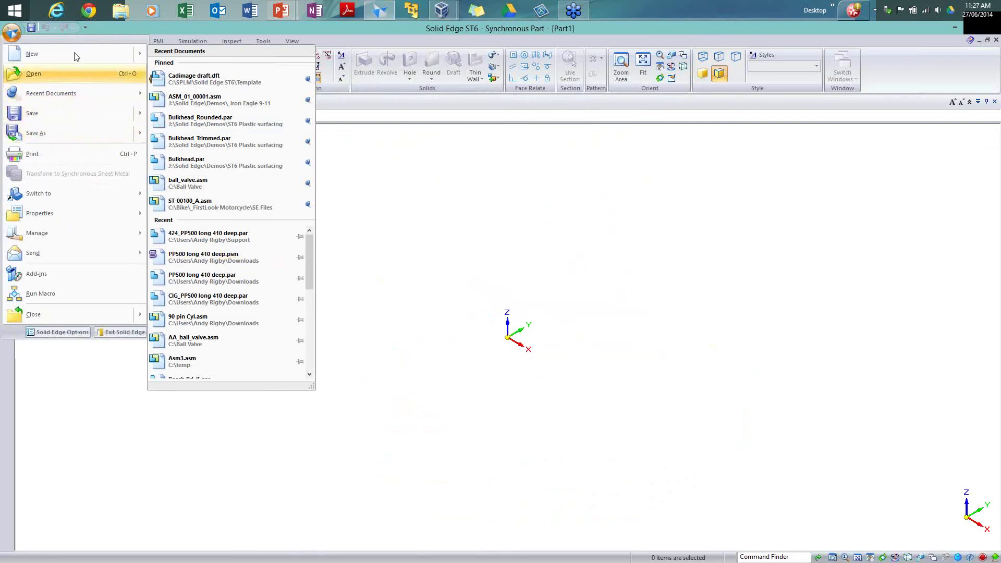
mouse_move(63, 54)
click(219, 102)
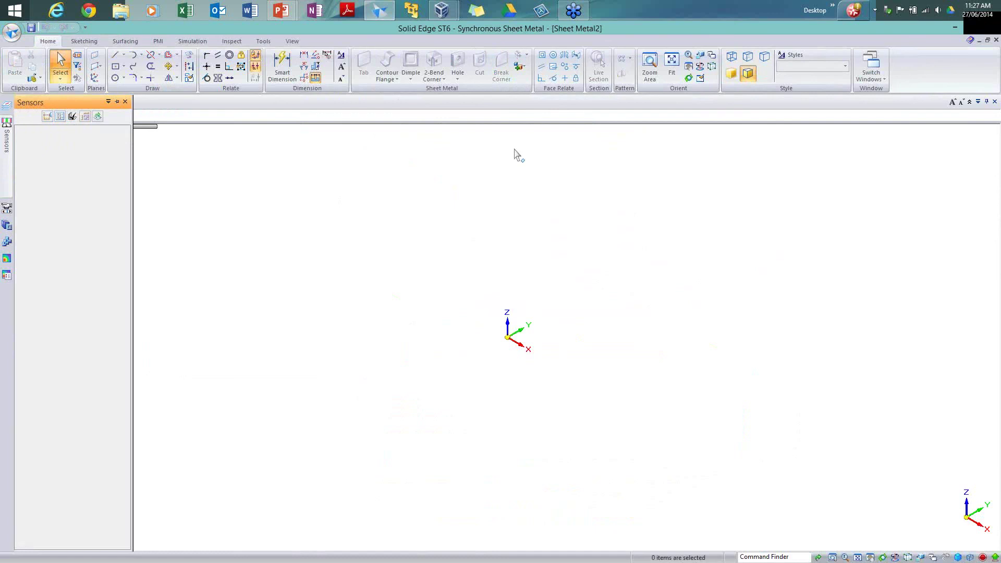
Switch to the running PowerPoint slide show and advance from the 3D Print Support slide to the Summary slide
key(alt+Tab)
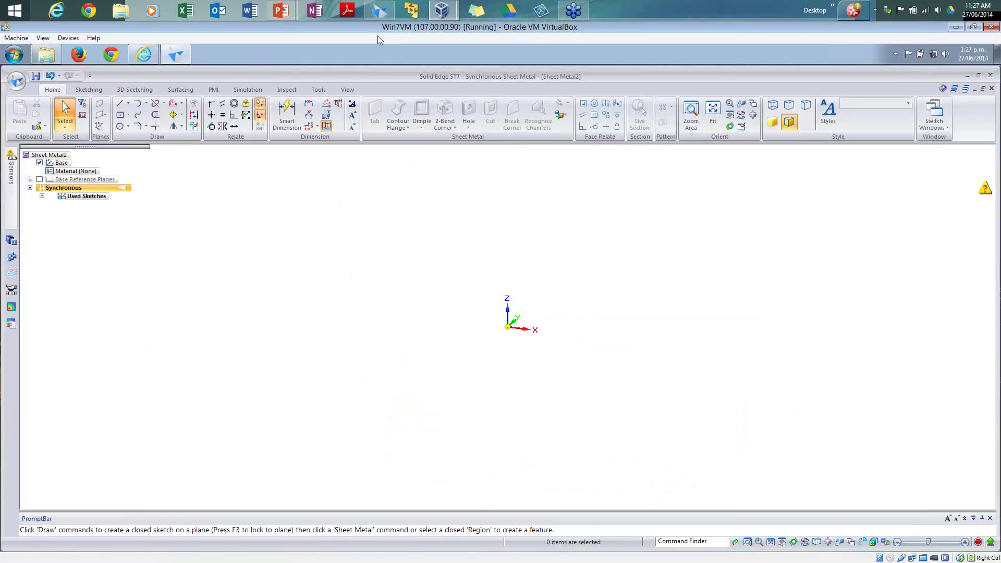
mouse_move(282, 11)
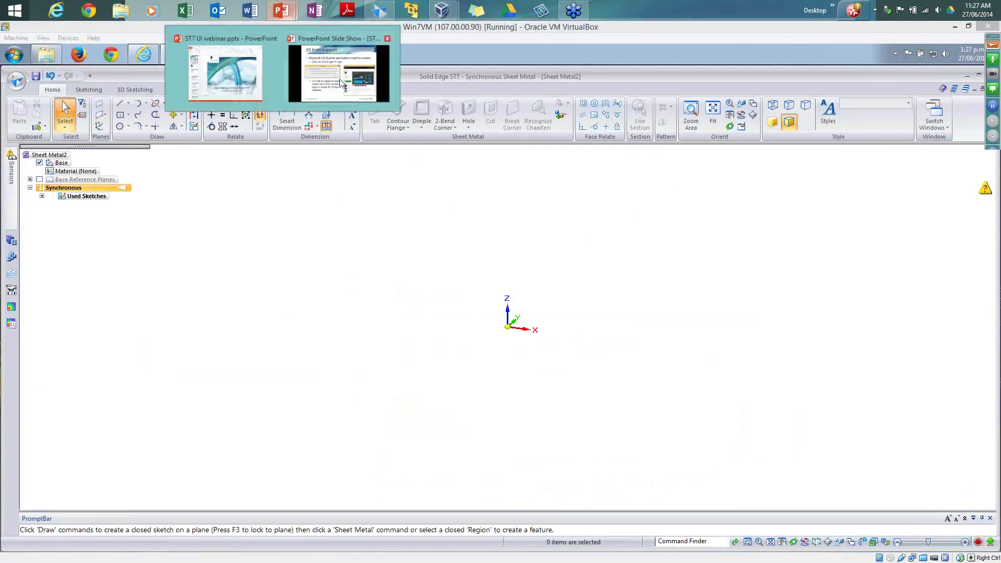
click(335, 68)
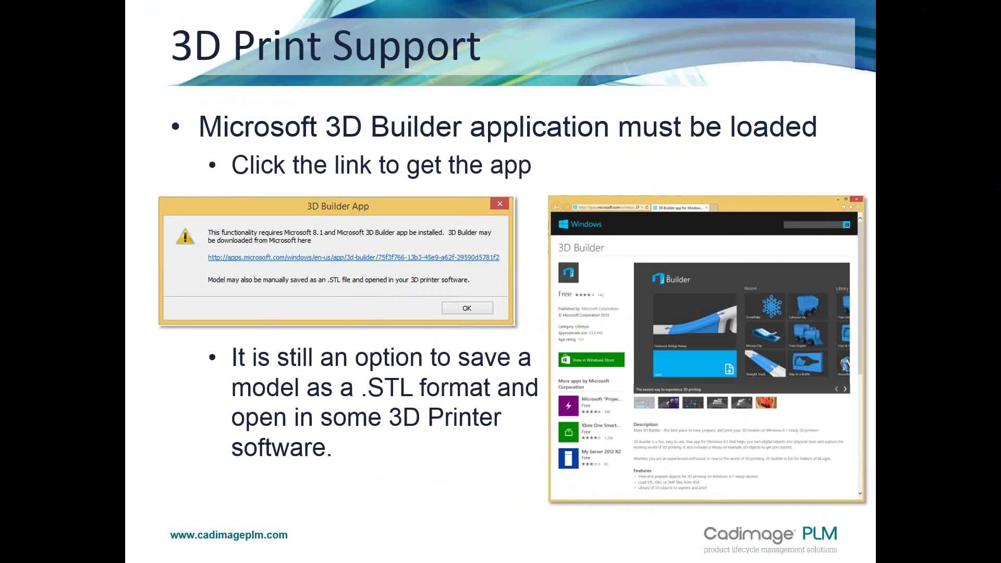
key(Right)
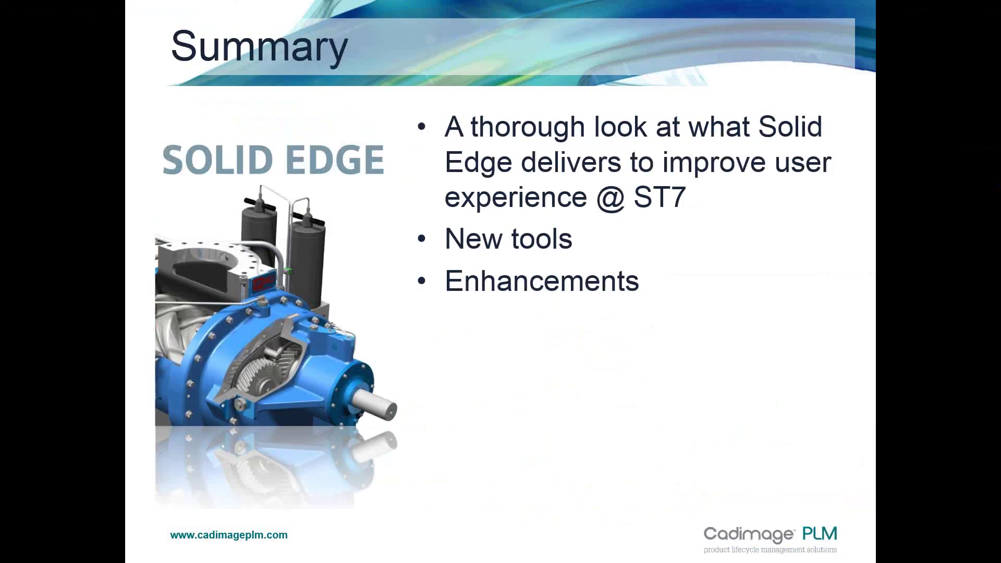